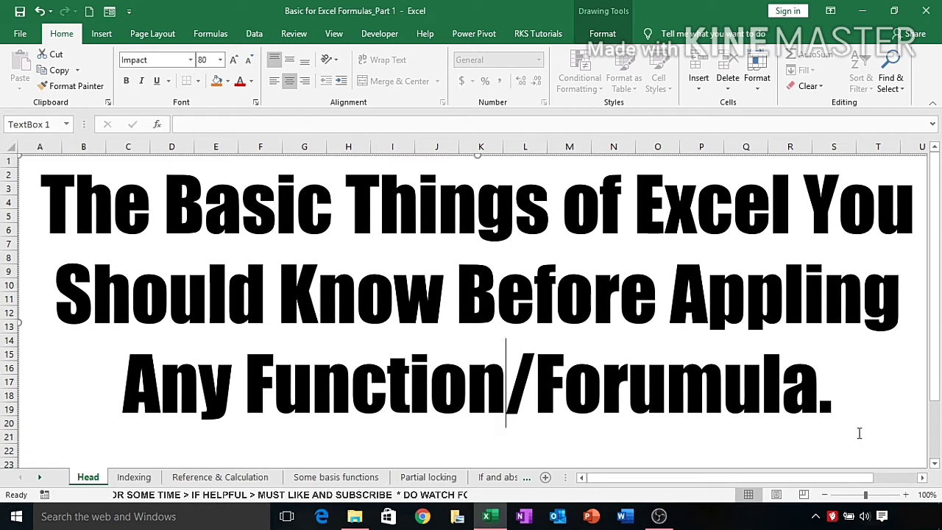
On the Reference & Calculation sheet, enter the formula =B3 in cell F3 under the Reference heading.
{"action": "left_click", "coordinate": [139, 475]}
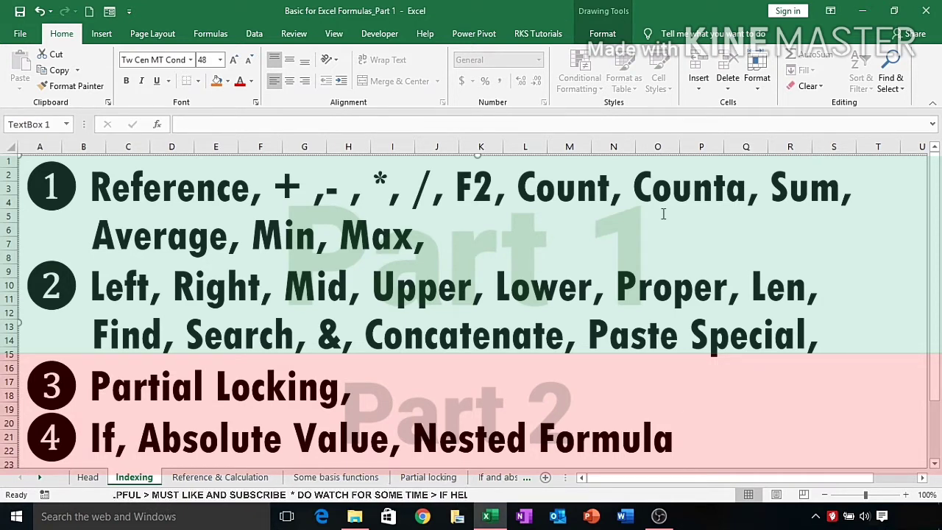
{"action": "left_click", "coordinate": [221, 476]}
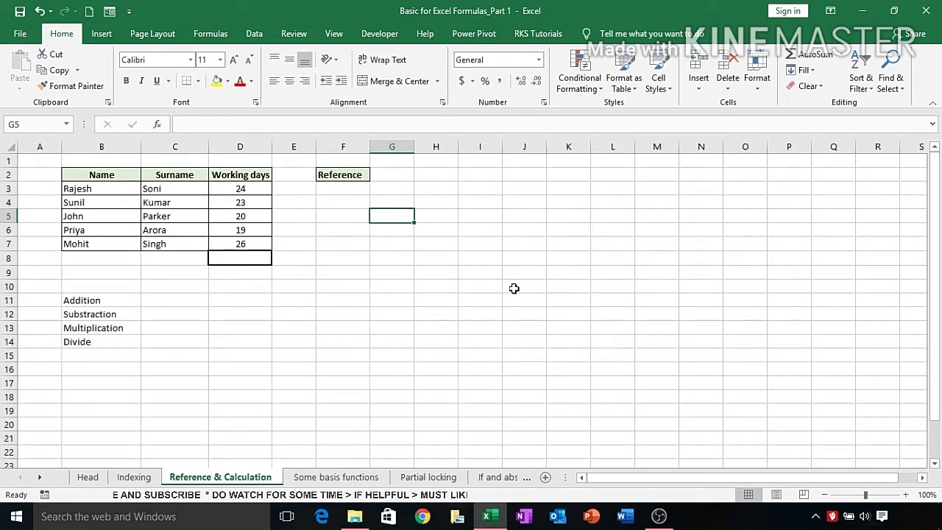
{"action": "left_click", "coordinate": [336, 194]}
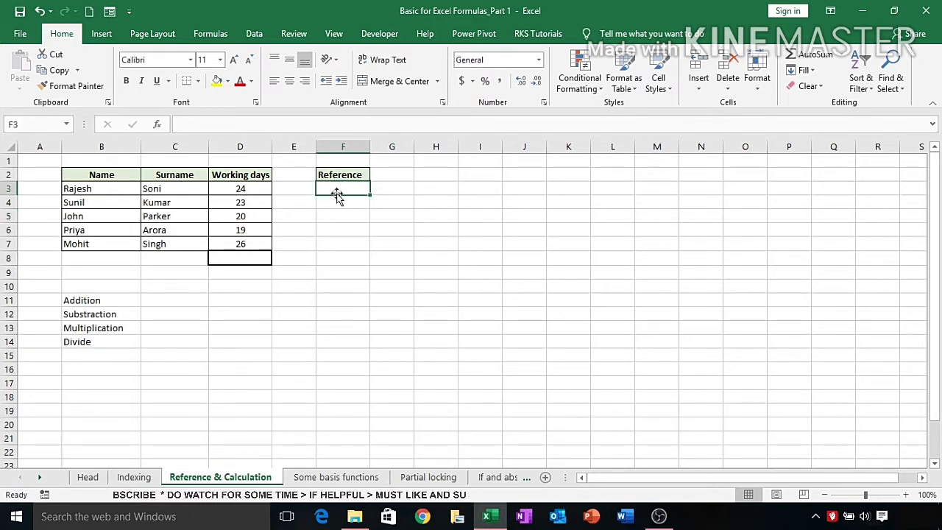
{"action": "type", "text": "="}
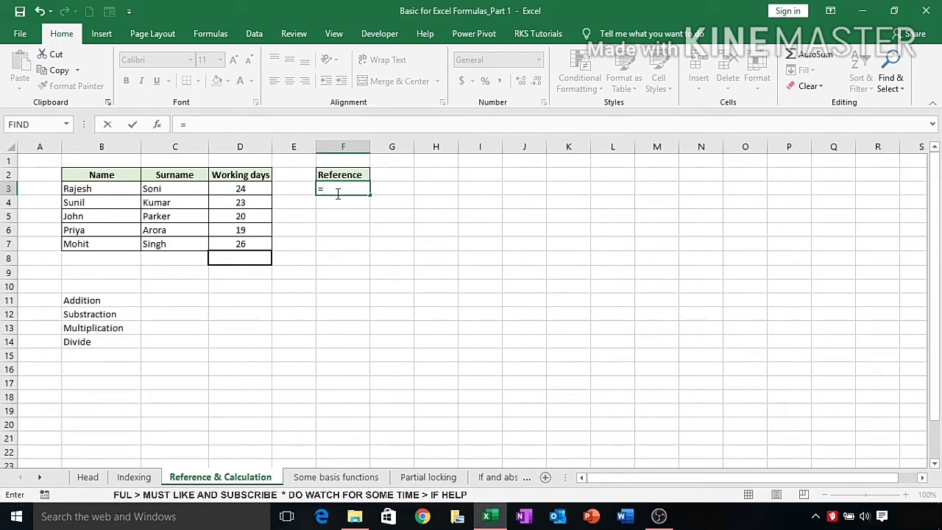
{"action": "type", "text": "B"}
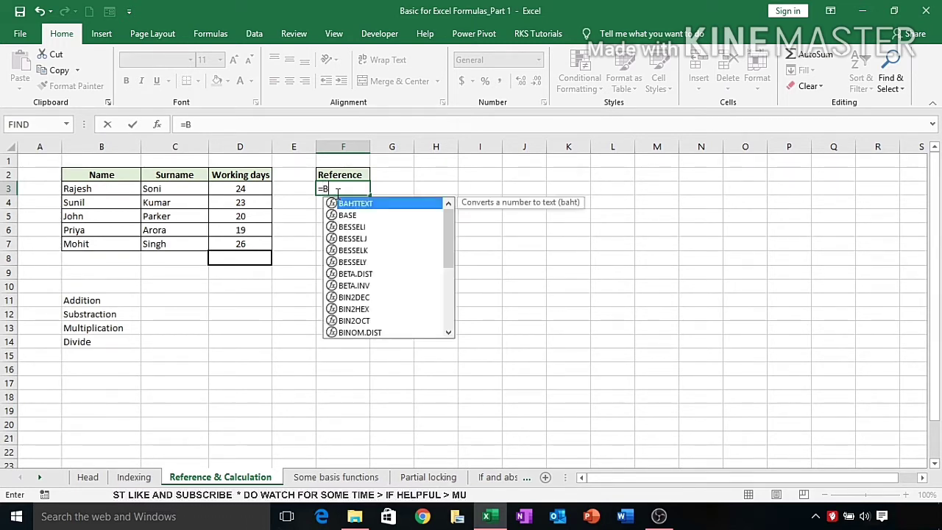
{"action": "type", "text": "3"}
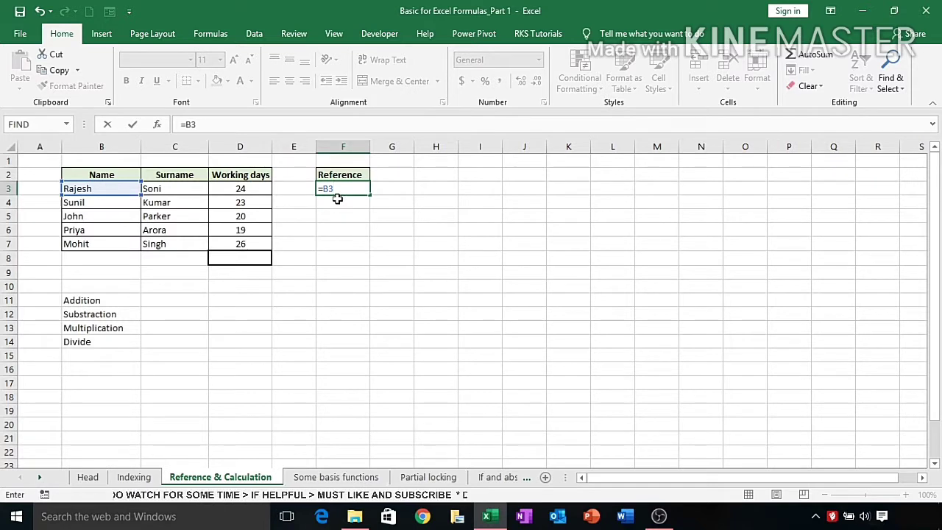
{"action": "key", "text": "Return"}
{"action": "key", "text": "Return"}
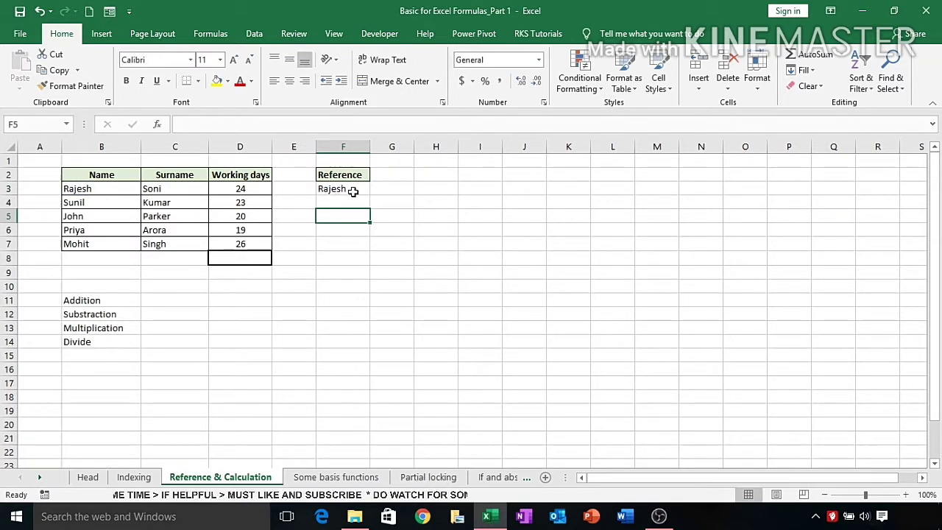
AutoFill the reference in F3 down through F7, and clear the filled cells F4:F7.
{"action": "left_click", "coordinate": [353, 190]}
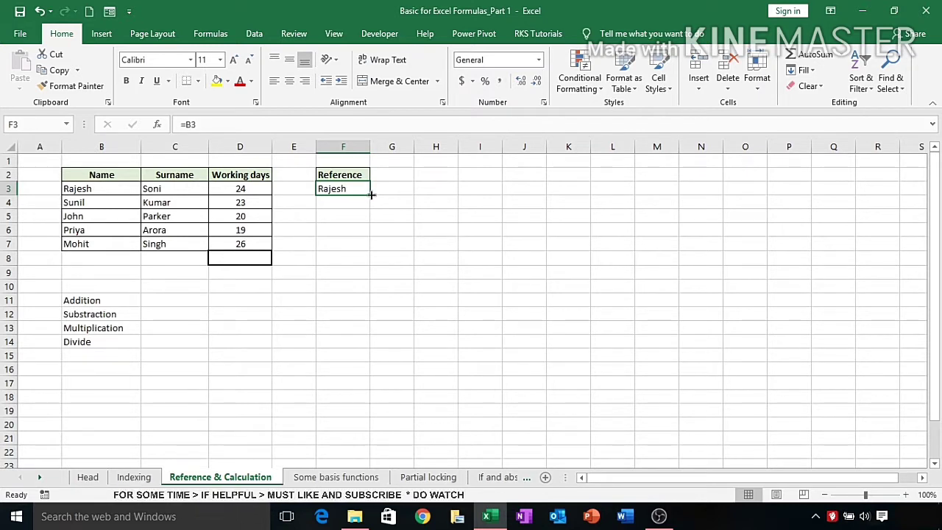
{"action": "left_click_drag", "start_coordinate": [371, 195], "coordinate": [364, 244]}
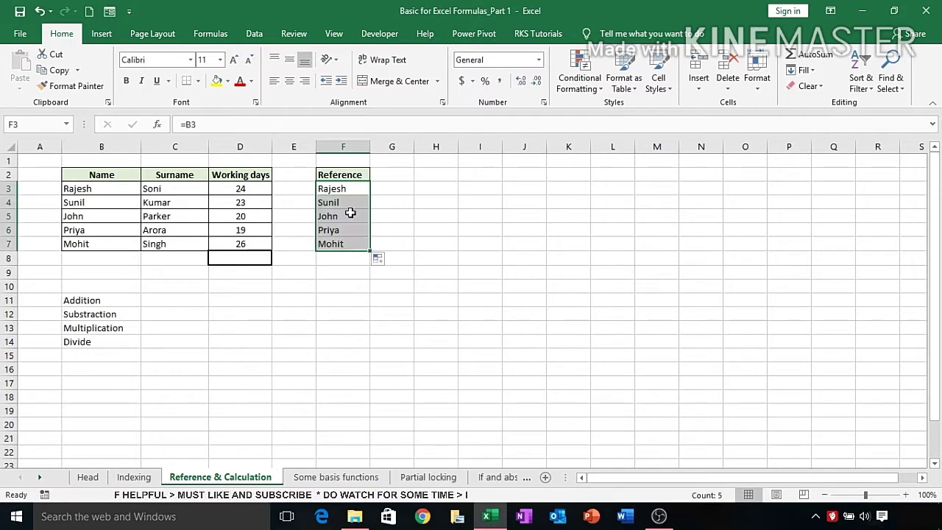
{"action": "left_click_drag", "start_coordinate": [349, 204], "coordinate": [349, 246]}
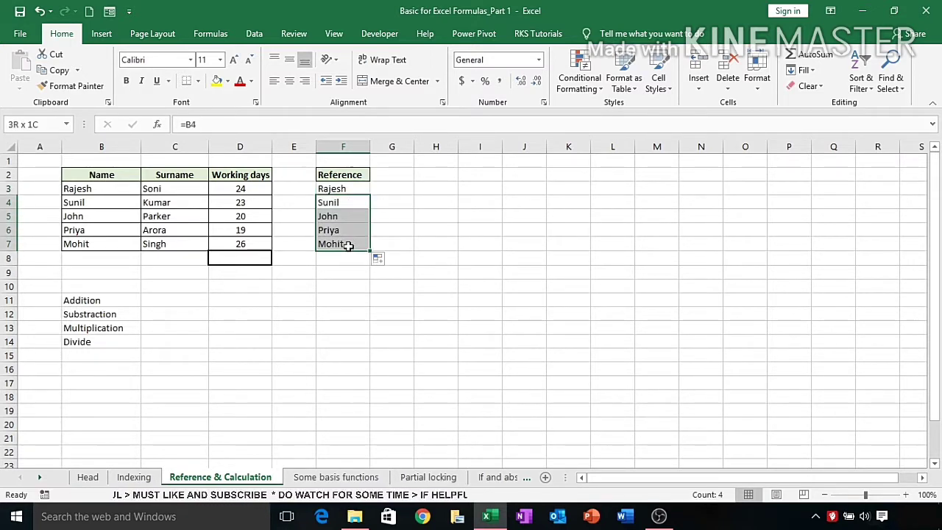
{"action": "key", "text": "Delete"}
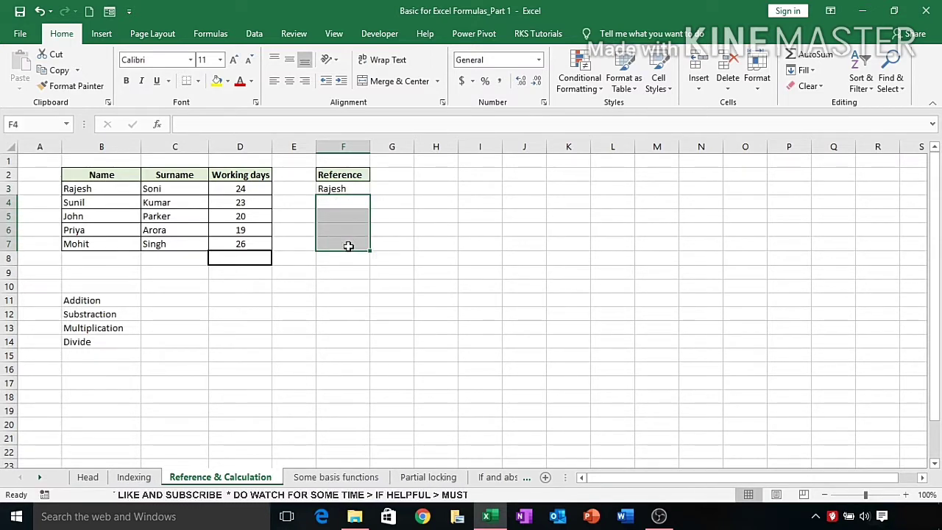
Copy the reference in F3 and paste it into F4:F7, and clear the pasted cells.
{"action": "left_click", "coordinate": [352, 187]}
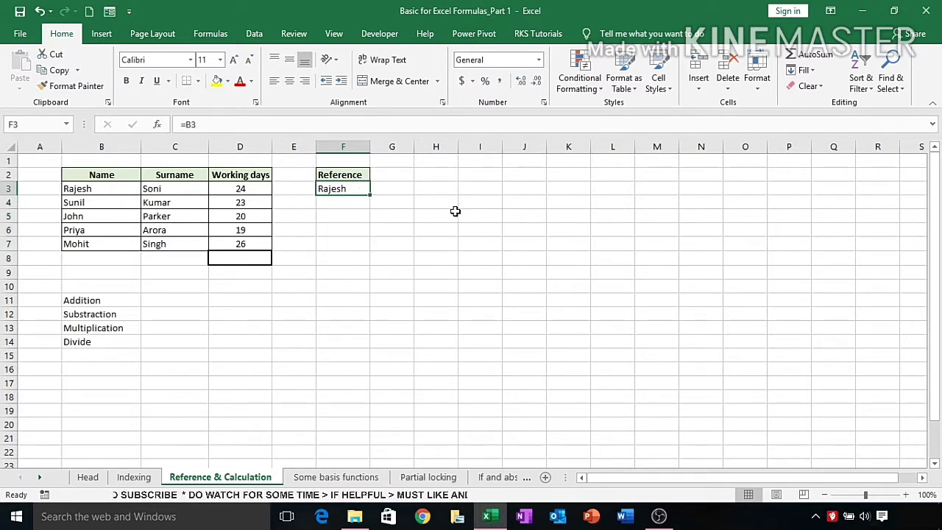
{"action": "key", "text": "ctrl+c"}
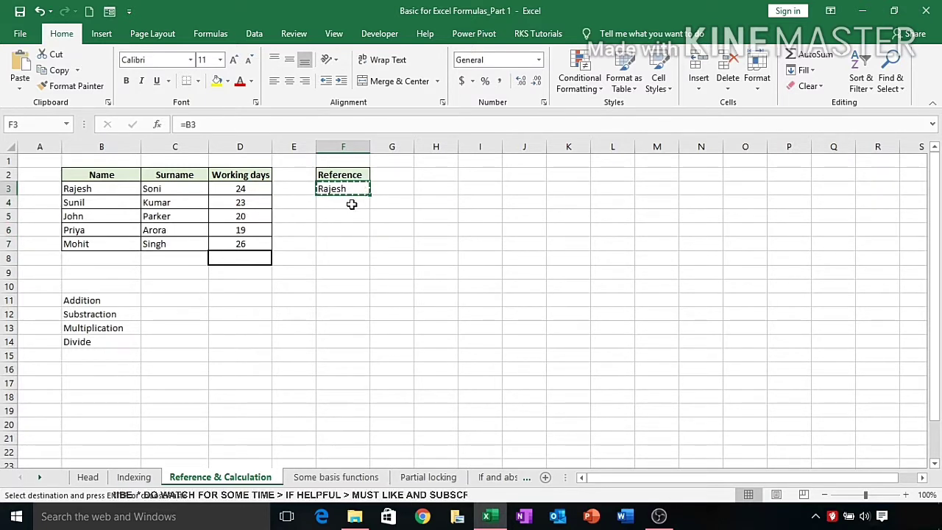
{"action": "left_click_drag", "start_coordinate": [352, 204], "coordinate": [348, 244]}
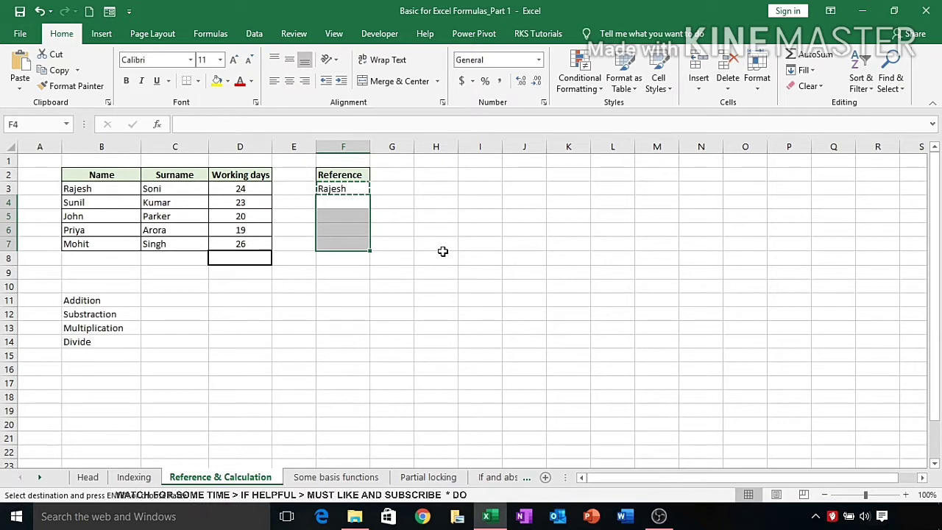
{"action": "key", "text": "ctrl+v"}
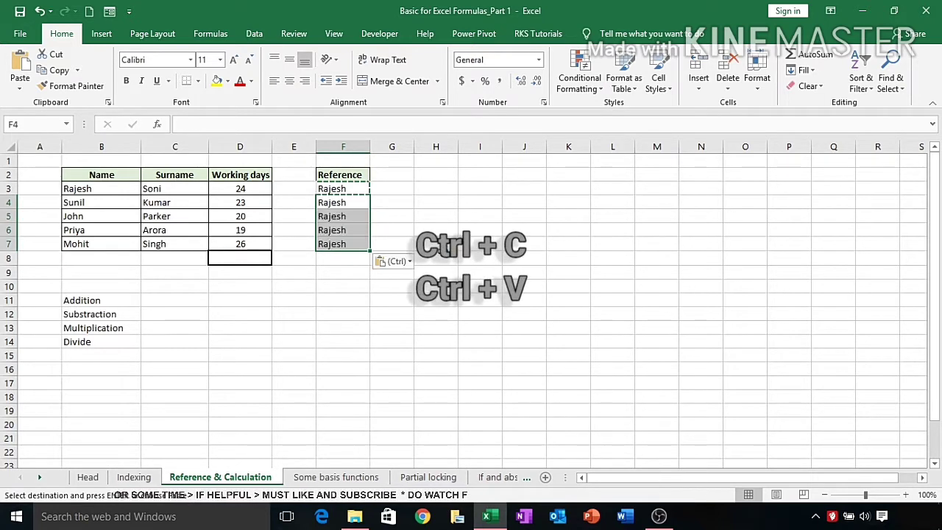
{"action": "left_click", "coordinate": [379, 229]}
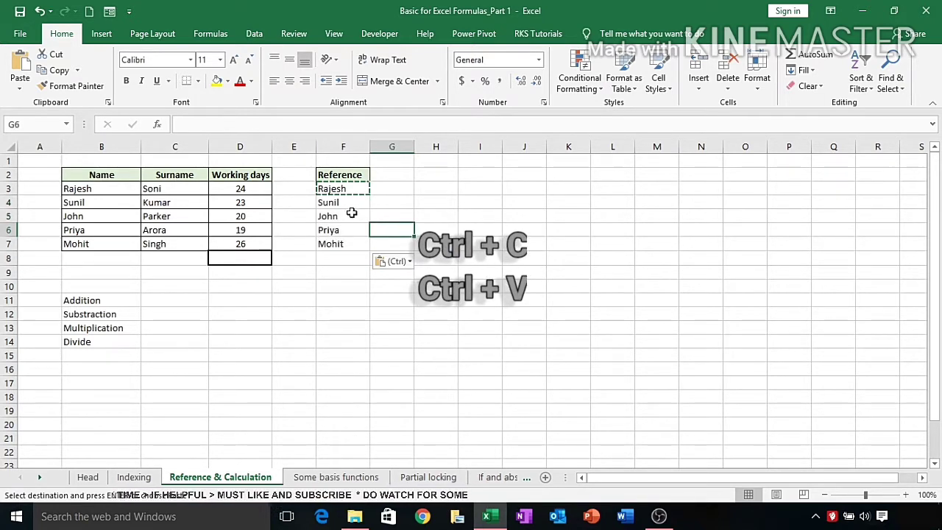
{"action": "left_click_drag", "start_coordinate": [352, 203], "coordinate": [350, 242]}
{"action": "key", "text": "Delete"}
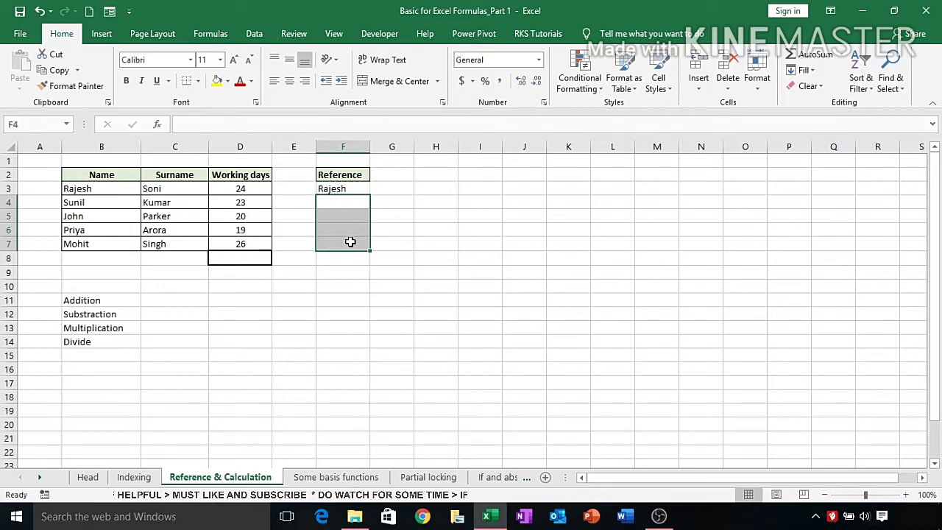
Apply Fill Down to F3:F7 so the Reference column repeats the relative formula from F3.
{"action": "left_click", "coordinate": [357, 190]}
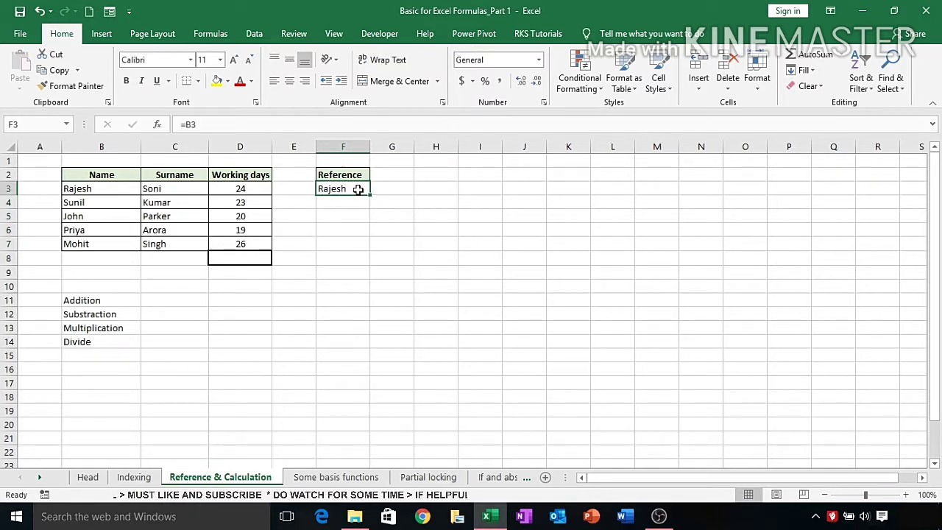
{"action": "left_click_drag", "start_coordinate": [356, 189], "coordinate": [351, 239]}
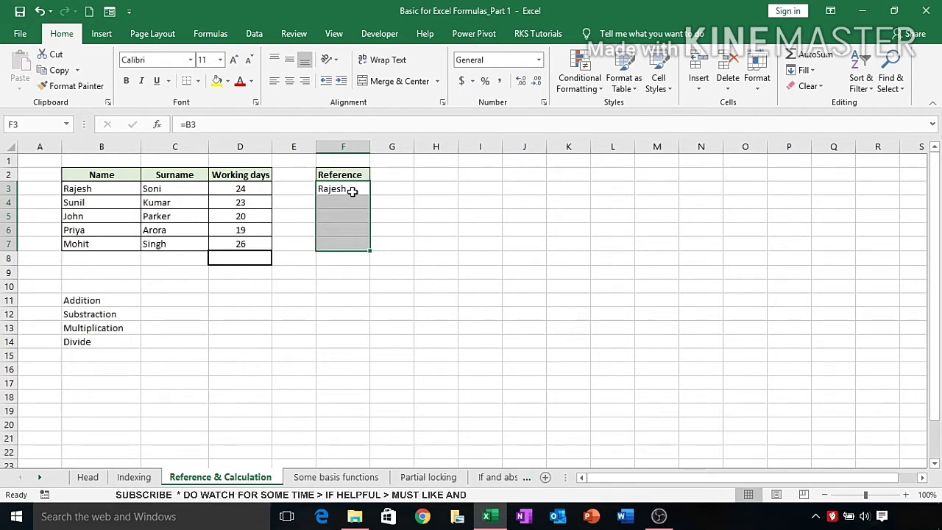
{"action": "key", "text": "ctrl+d"}
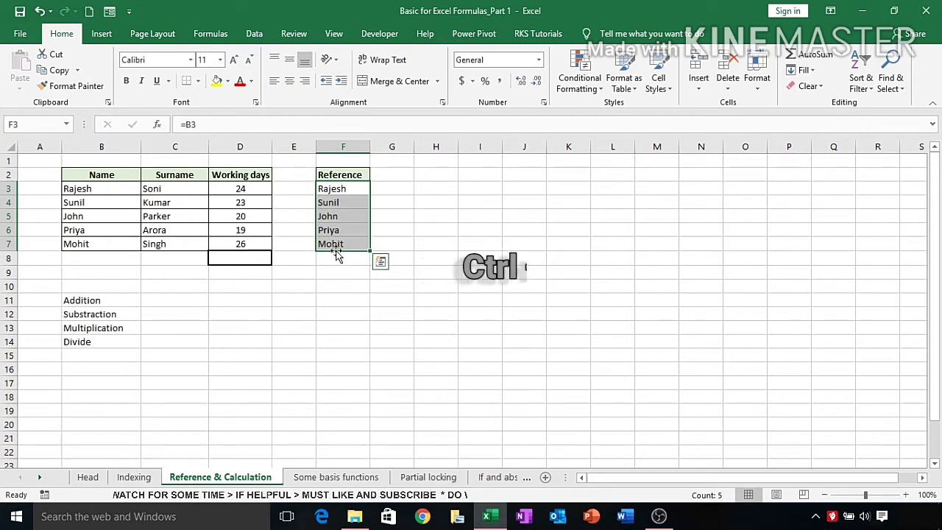
{"action": "left_click", "coordinate": [334, 276]}
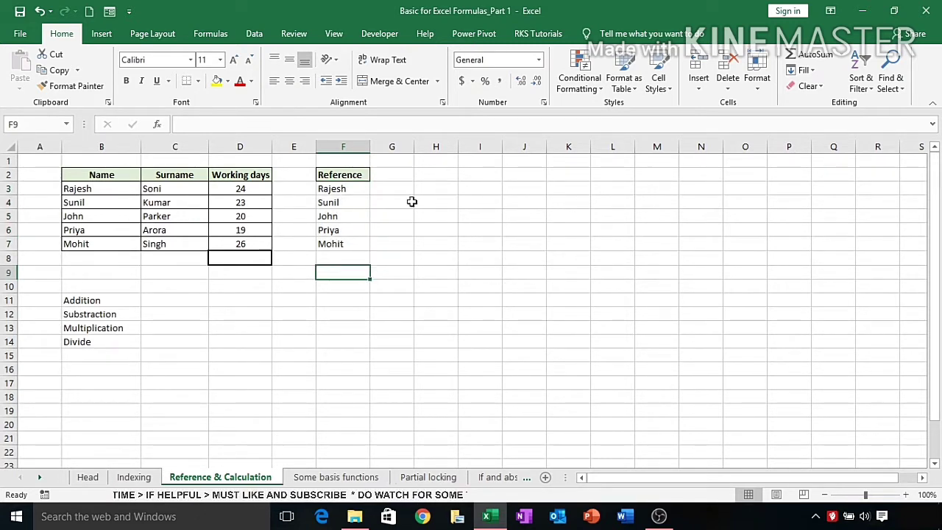
AutoFill the reference in F3 across row 3 through H3, and clear the filled cells G3:H3.
{"action": "left_click", "coordinate": [341, 189]}
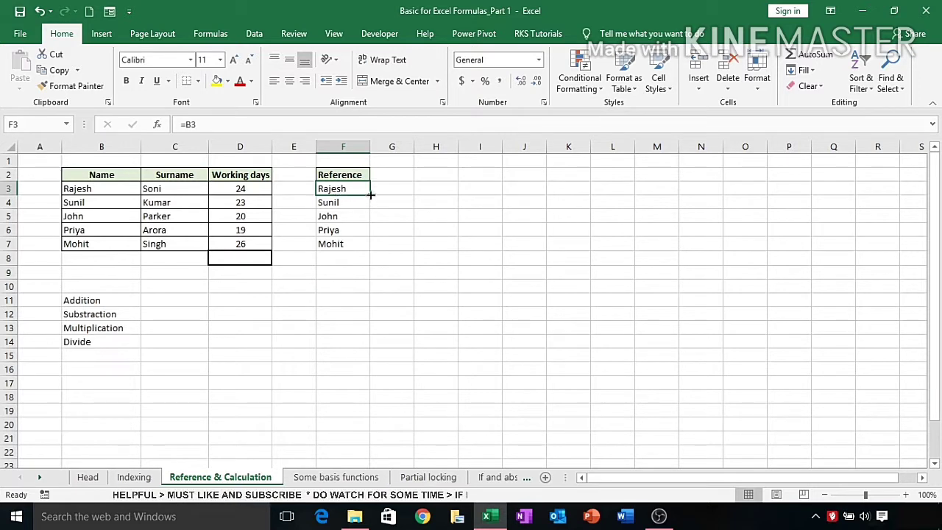
{"action": "left_click_drag", "start_coordinate": [371, 194], "coordinate": [442, 195]}
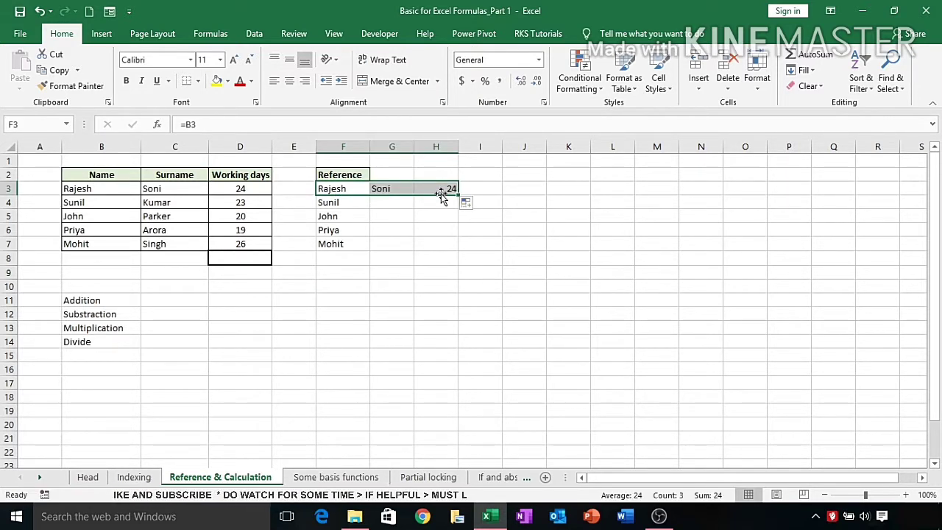
{"action": "left_click", "coordinate": [388, 188]}
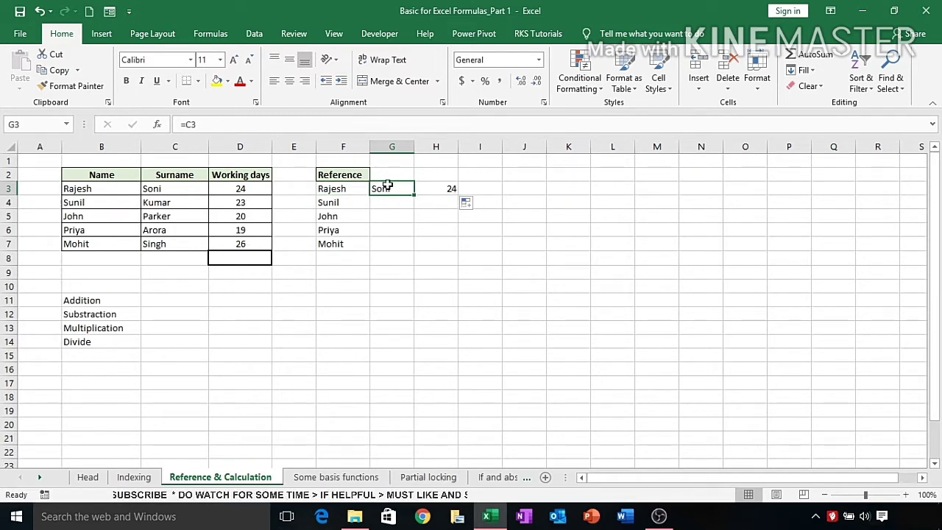
{"action": "key", "text": "shift+Right"}
{"action": "key", "text": "Delete"}
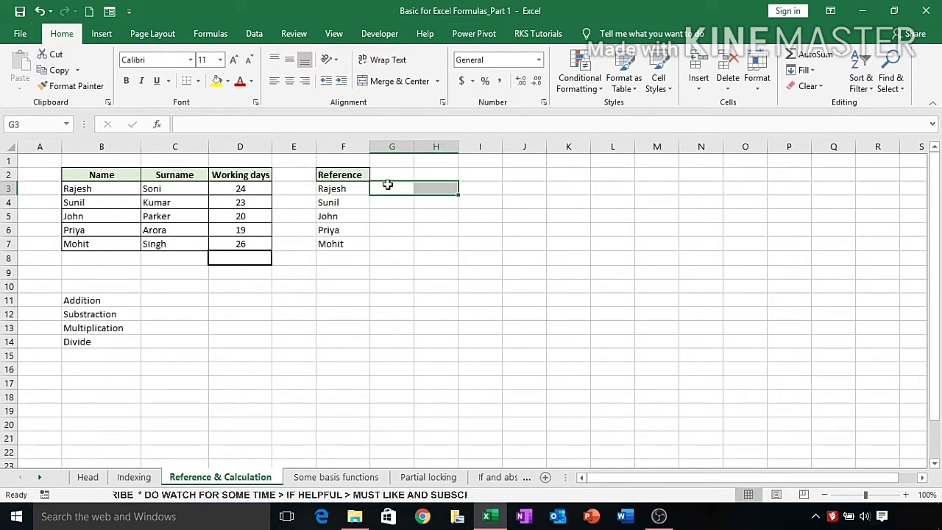
Copy the reference in F3 and paste it into G3:H3, and clear the two pasted cells.
{"action": "left_click", "coordinate": [332, 190]}
{"action": "key", "text": "ctrl+c"}
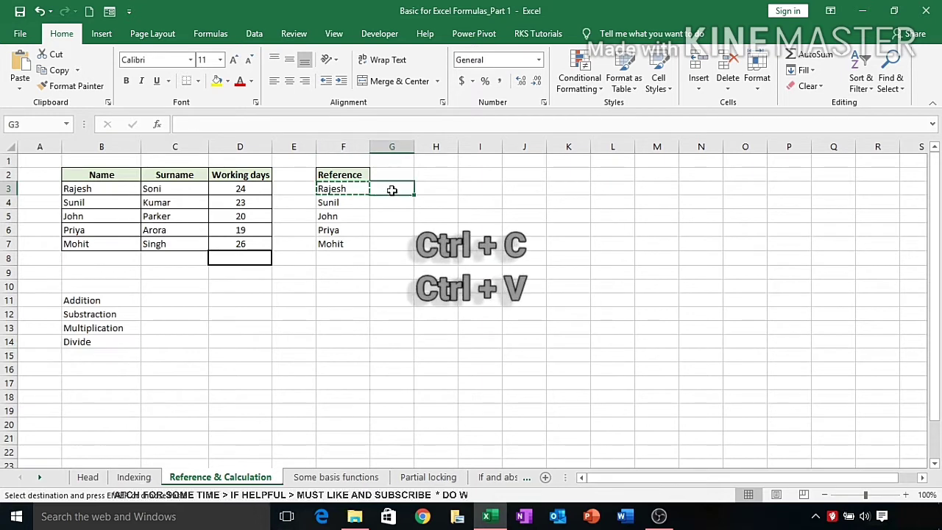
{"action": "left_click_drag", "start_coordinate": [390, 190], "coordinate": [425, 189]}
{"action": "key", "text": "ctrl+v"}
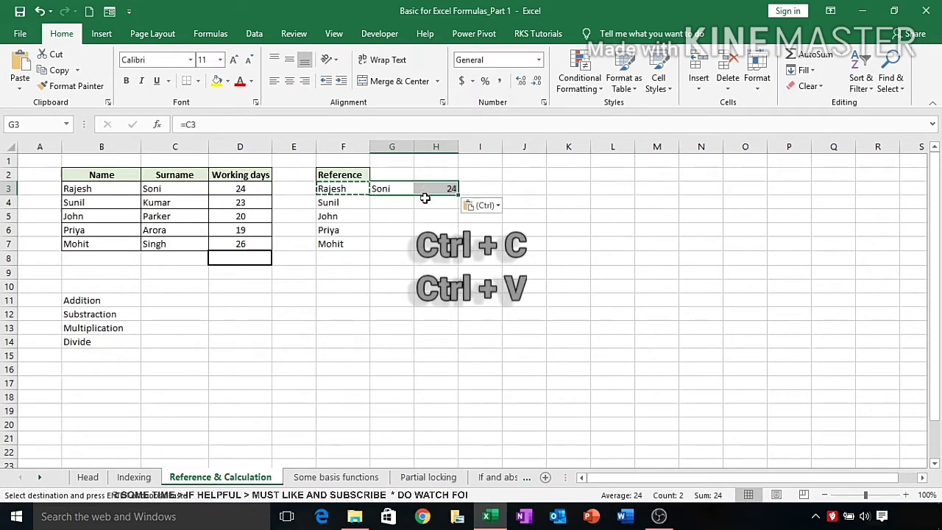
{"action": "key", "text": "Delete"}
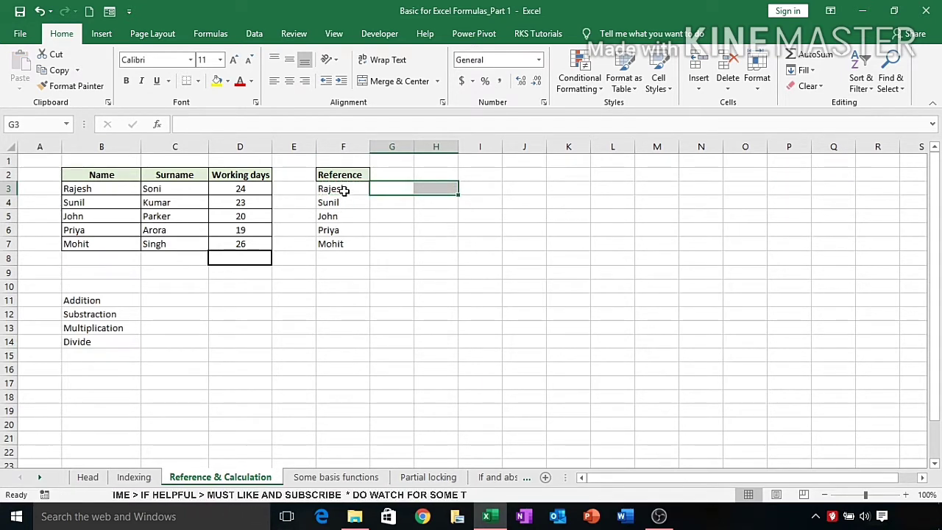
Apply Fill Right to F3:H3 so row 3 repeats the relative formula from F3.
{"action": "left_click_drag", "start_coordinate": [343, 189], "coordinate": [437, 193]}
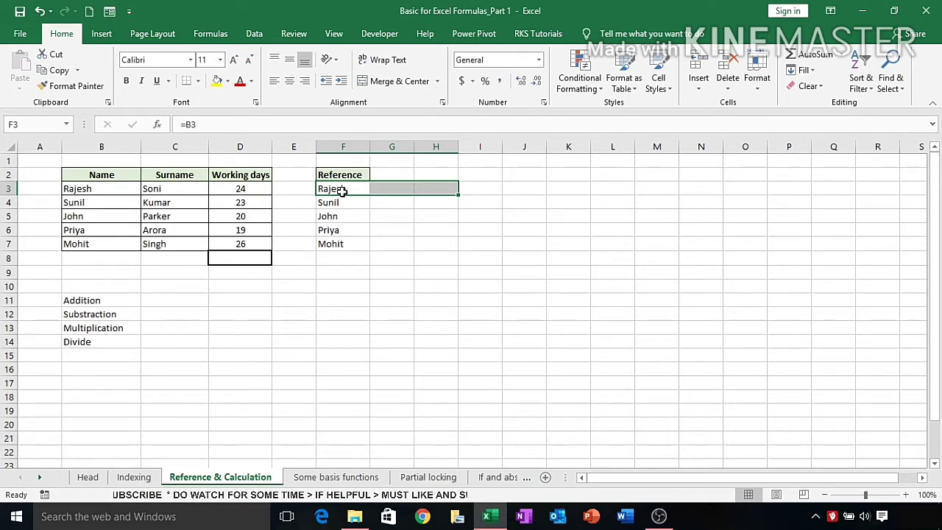
{"action": "key", "text": "ctrl+r"}
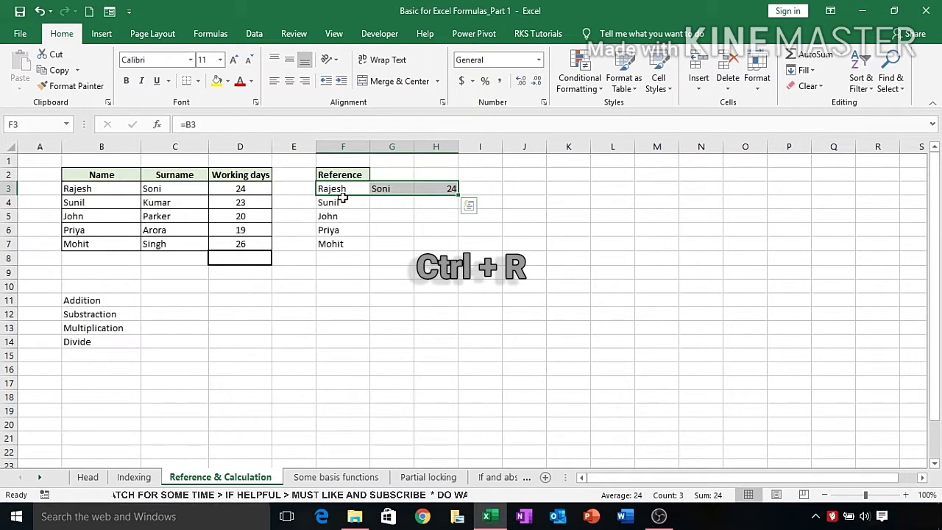
{"action": "left_click_drag", "start_coordinate": [342, 200], "coordinate": [346, 249]}
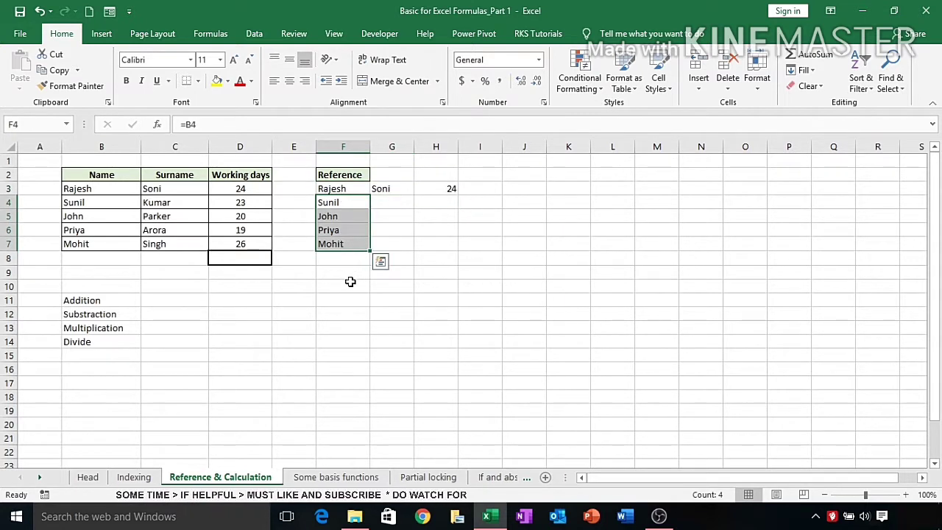
{"action": "left_click_drag", "start_coordinate": [332, 186], "coordinate": [460, 187]}
{"action": "left_click", "coordinate": [450, 277]}
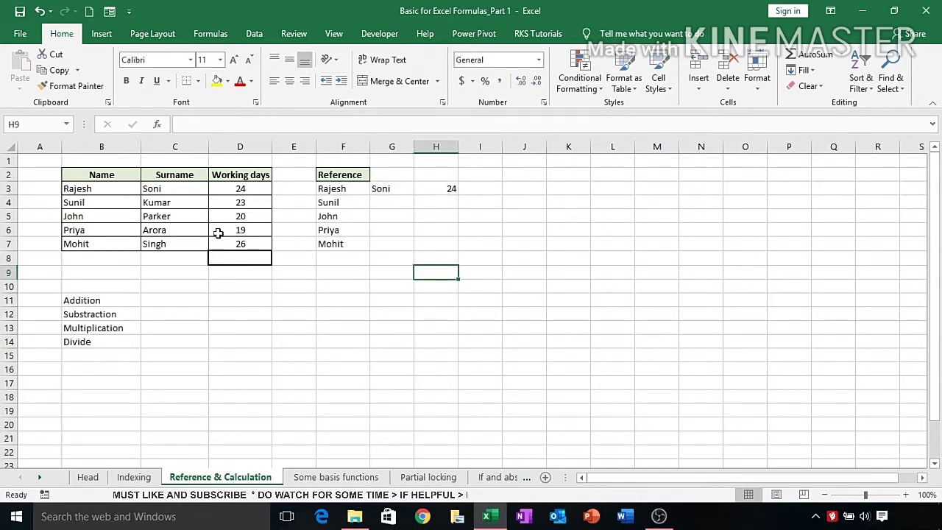
Enter the formula =D3+D5 in C11 beside Addition to add two working-days values.
{"action": "left_click_drag", "start_coordinate": [112, 302], "coordinate": [111, 342]}
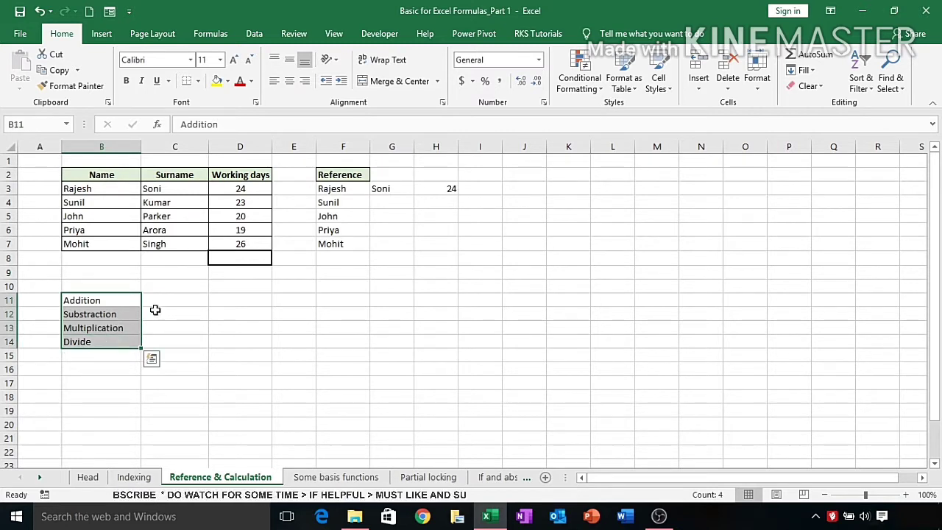
{"action": "left_click", "coordinate": [168, 299]}
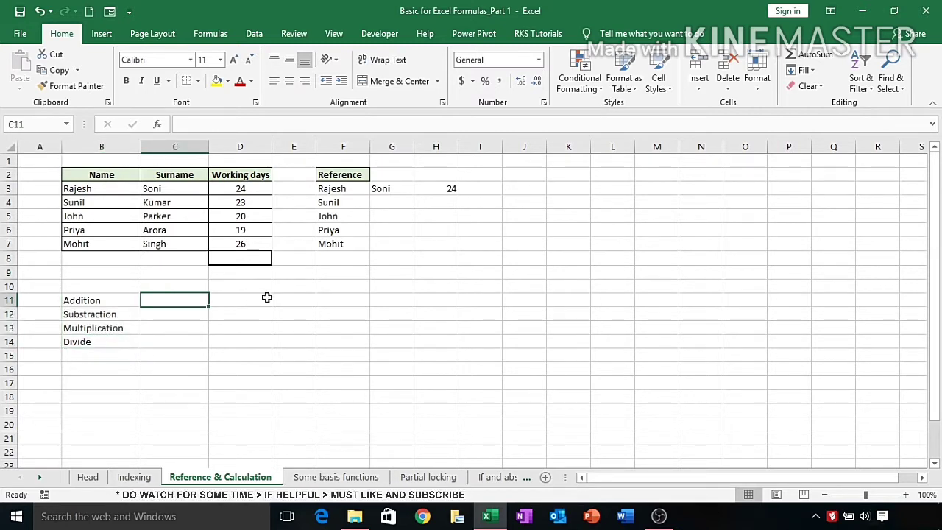
{"action": "type", "text": "="}
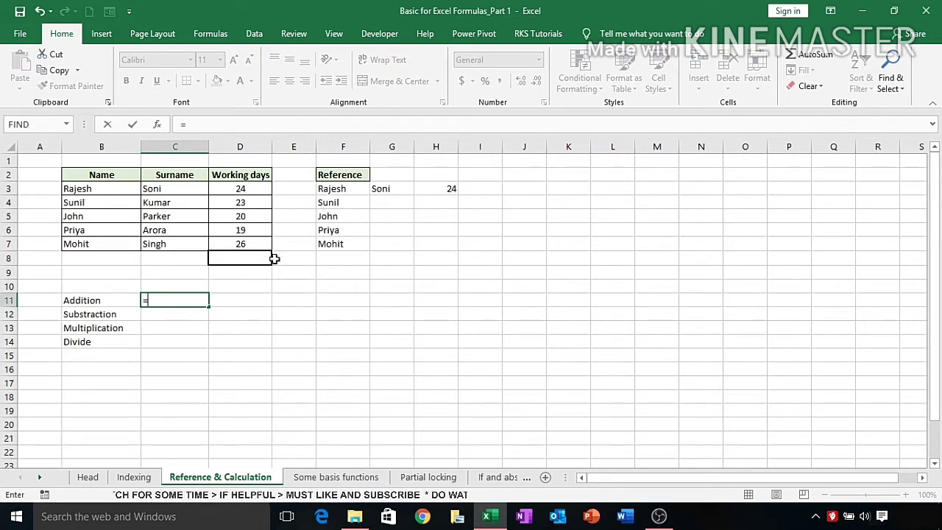
{"action": "left_click", "coordinate": [254, 189]}
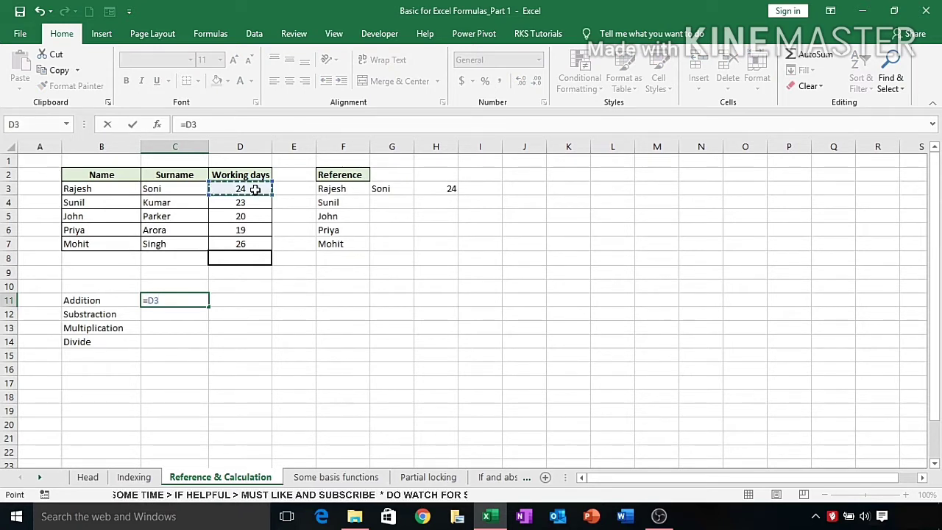
{"action": "type", "text": "+"}
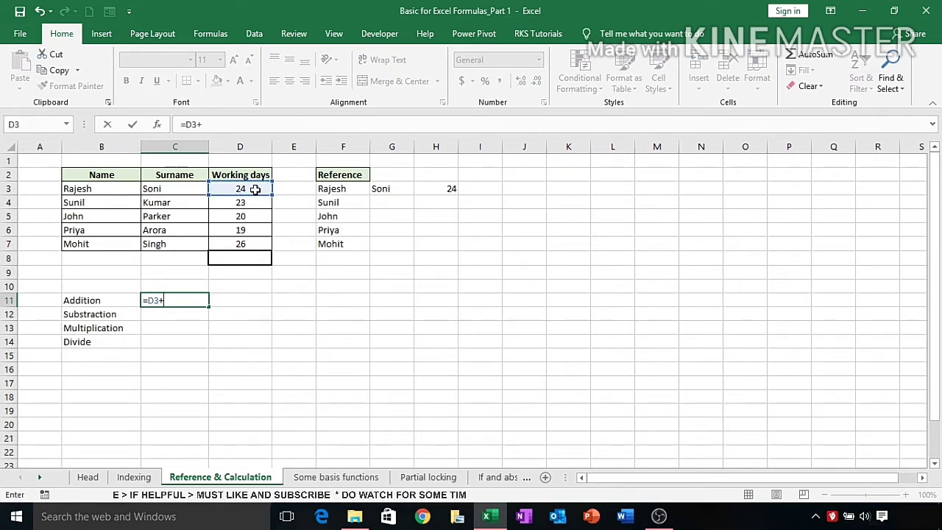
{"action": "left_click", "coordinate": [253, 214]}
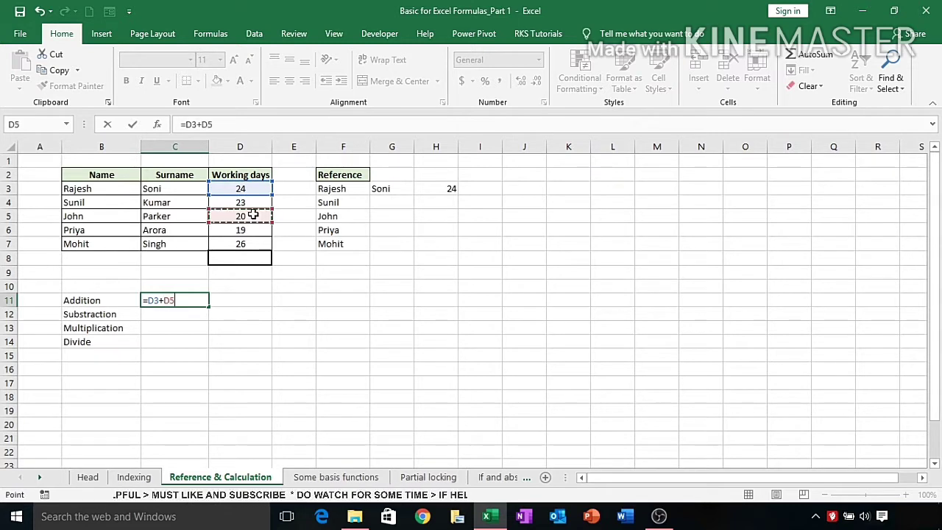
{"action": "key", "text": "Return"}
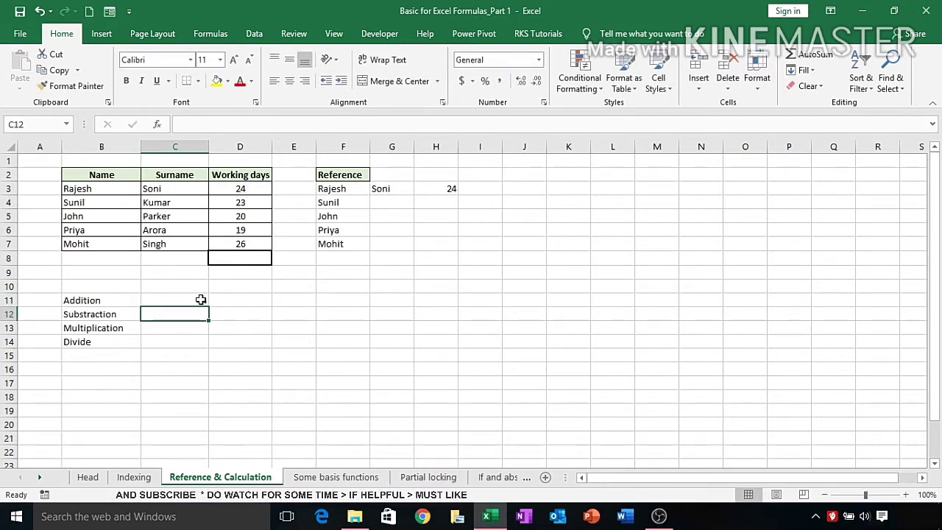
Enter the formula =D3-D4 in C12 beside Substraction to subtract the second working-days value from the first.
{"action": "left_click", "coordinate": [72, 317]}
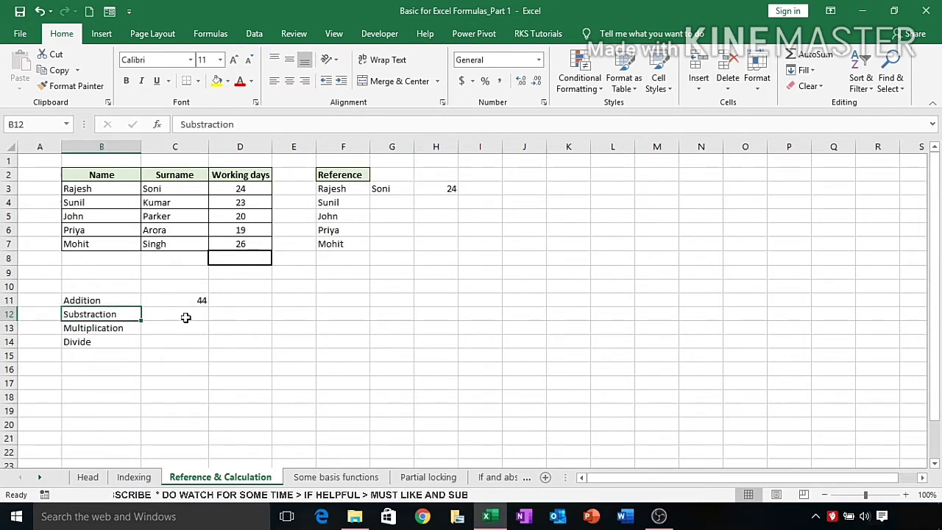
{"action": "left_click", "coordinate": [186, 317]}
{"action": "type", "text": "="}
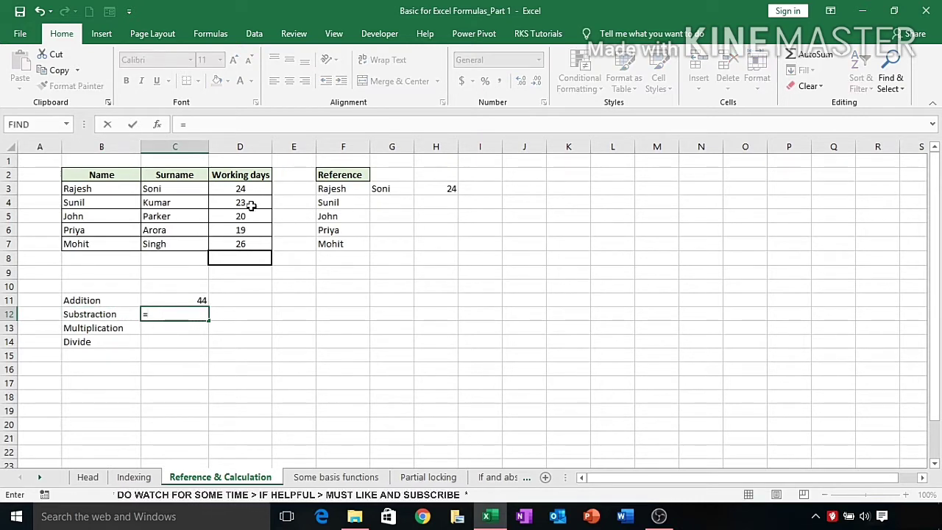
{"action": "left_click", "coordinate": [253, 190]}
{"action": "type", "text": "-"}
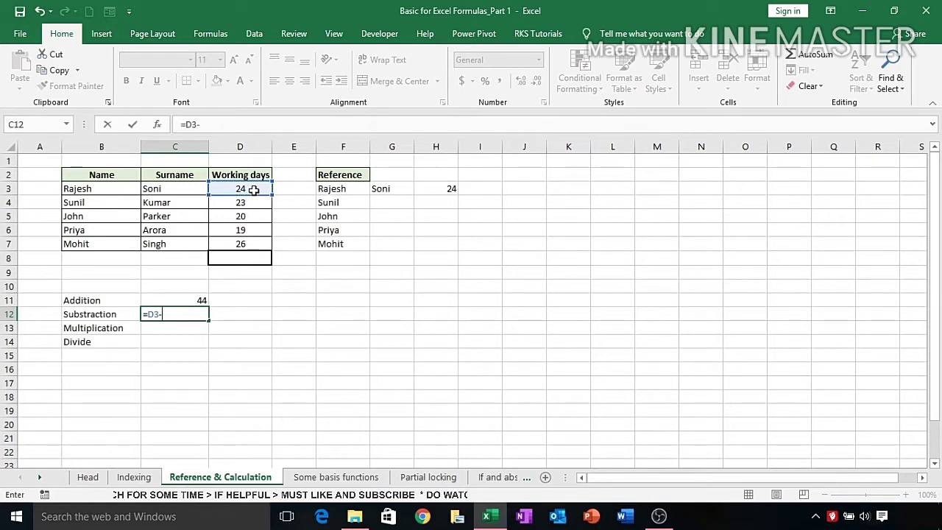
{"action": "left_click", "coordinate": [256, 201]}
{"action": "key", "text": "Return"}
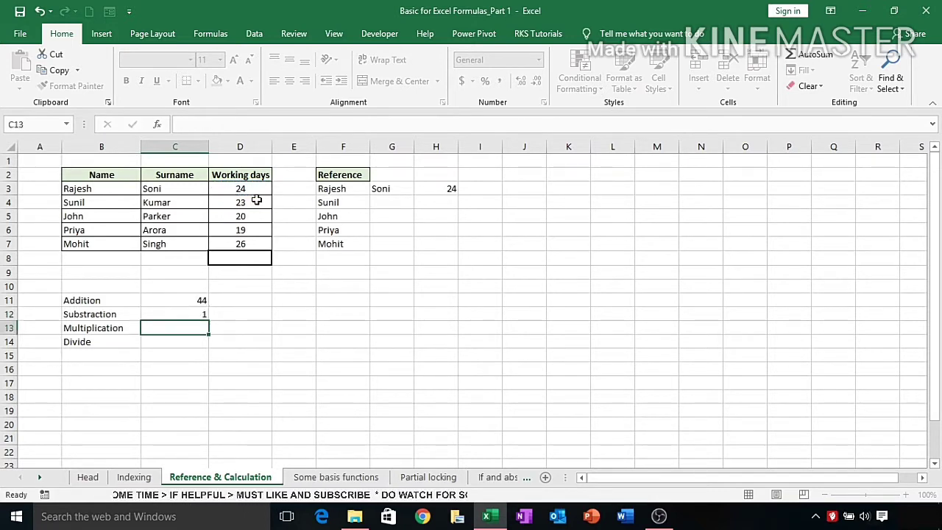
Enter the formula =D3*D4 in C13 beside Multiplication to multiply the first two working-days values.
{"action": "left_click", "coordinate": [94, 328]}
{"action": "left_click", "coordinate": [173, 329]}
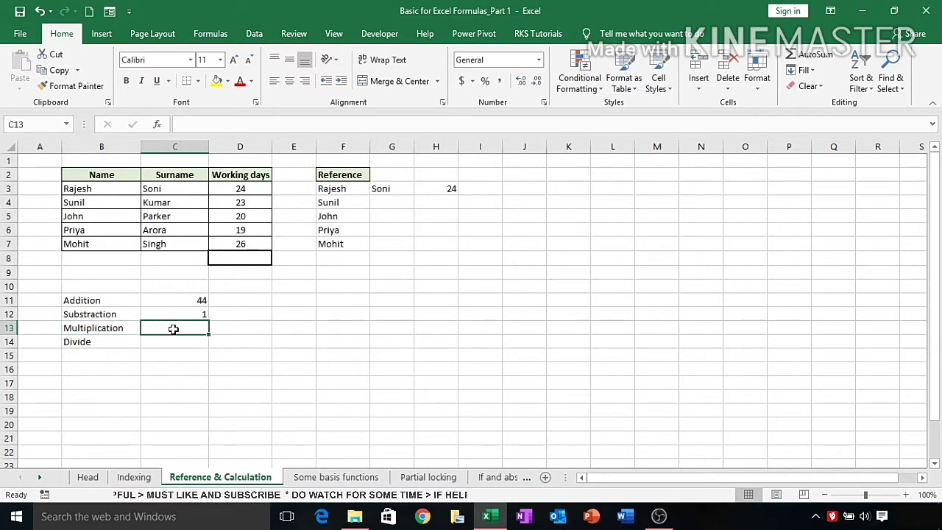
{"action": "type", "text": "="}
{"action": "left_click", "coordinate": [252, 188]}
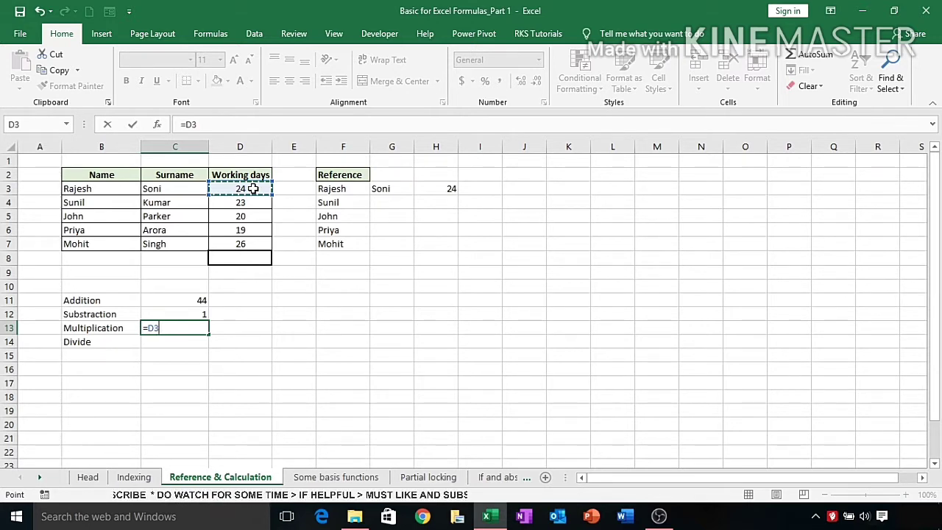
{"action": "type", "text": "*"}
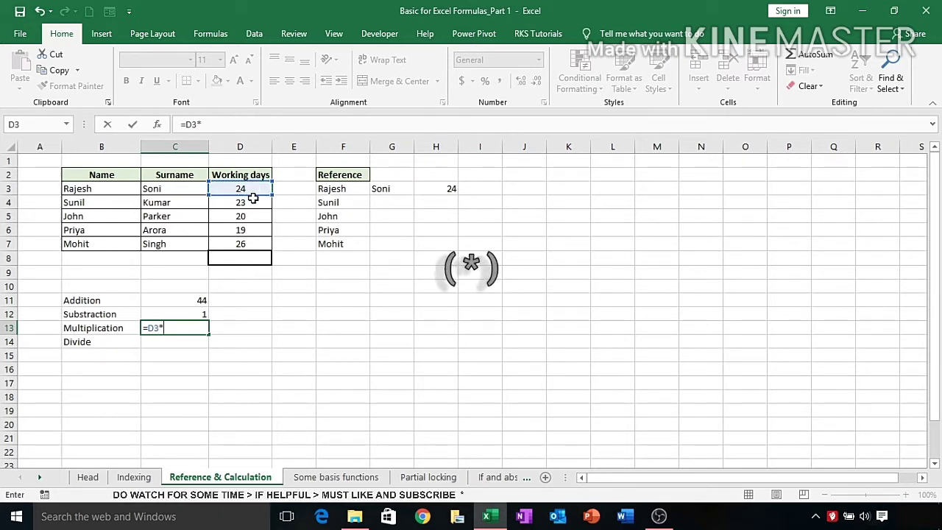
{"action": "left_click", "coordinate": [253, 202]}
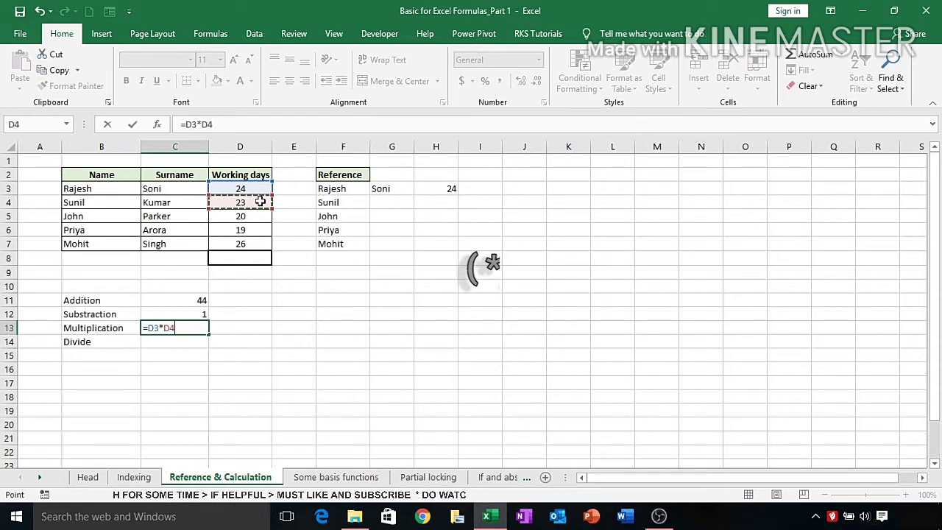
{"action": "key", "text": "Return"}
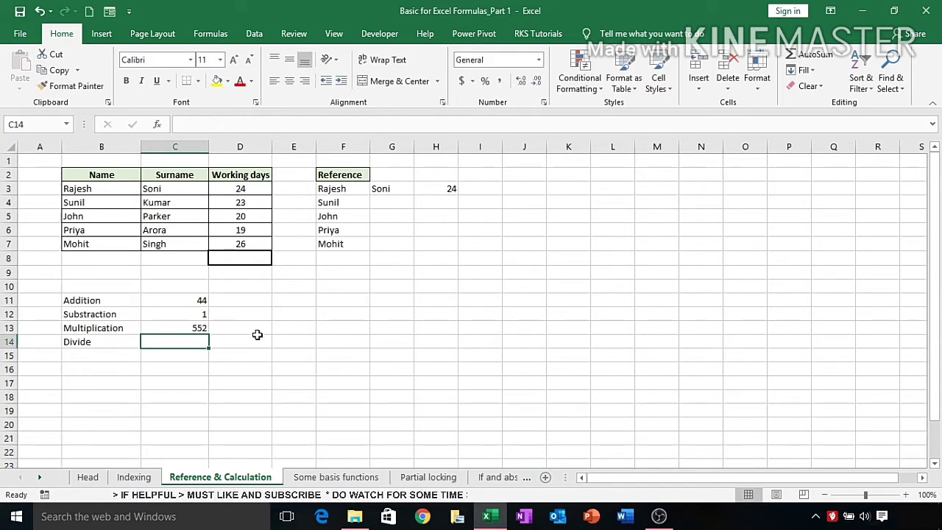
Enter the formula =D3/3 in C14 beside Divide to divide the first working-days value by 3.
{"action": "type", "text": "="}
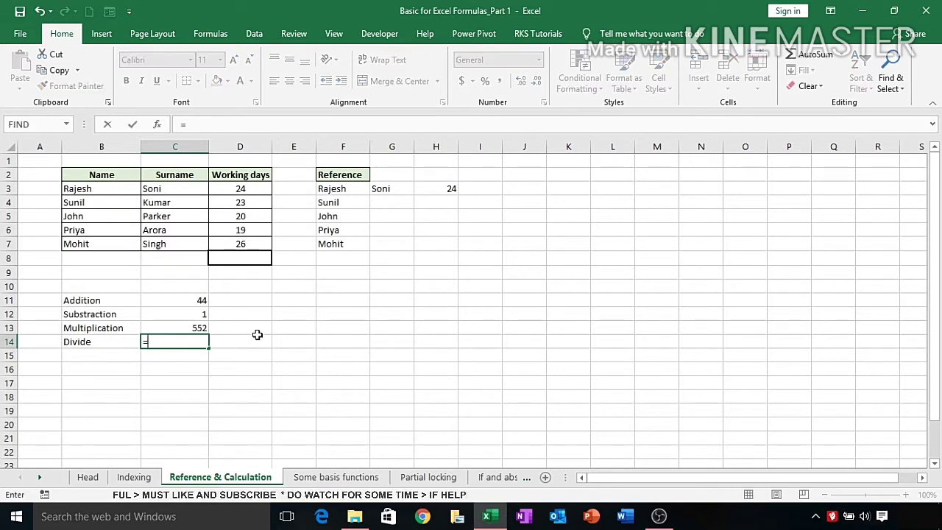
{"action": "left_click", "coordinate": [251, 190]}
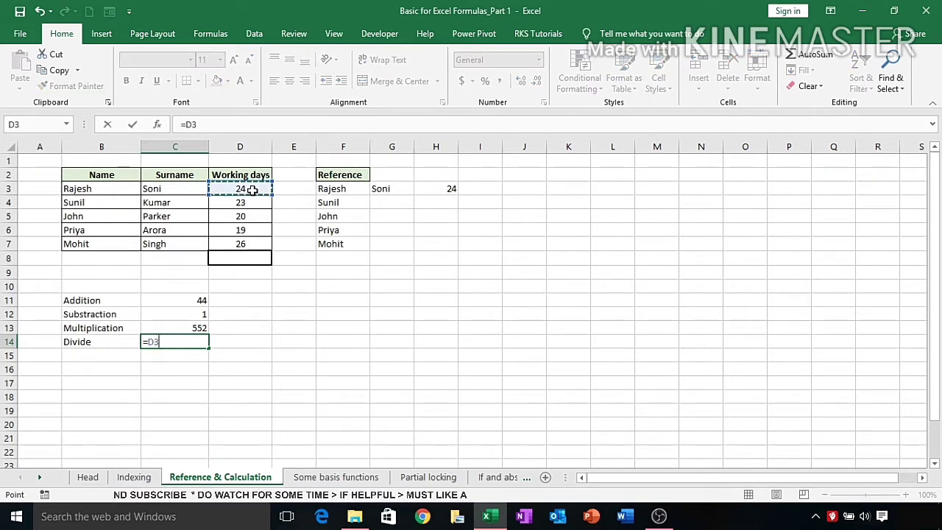
{"action": "type", "text": "/"}
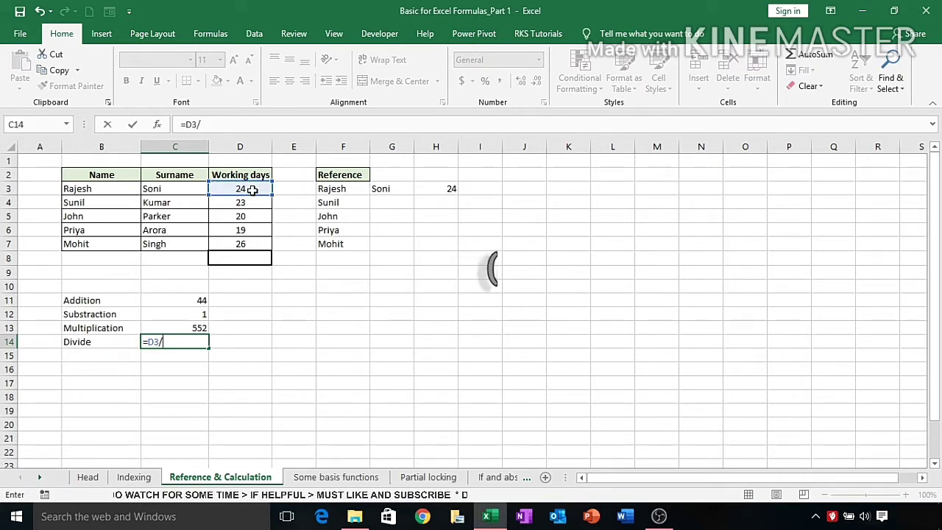
{"action": "type", "text": "3"}
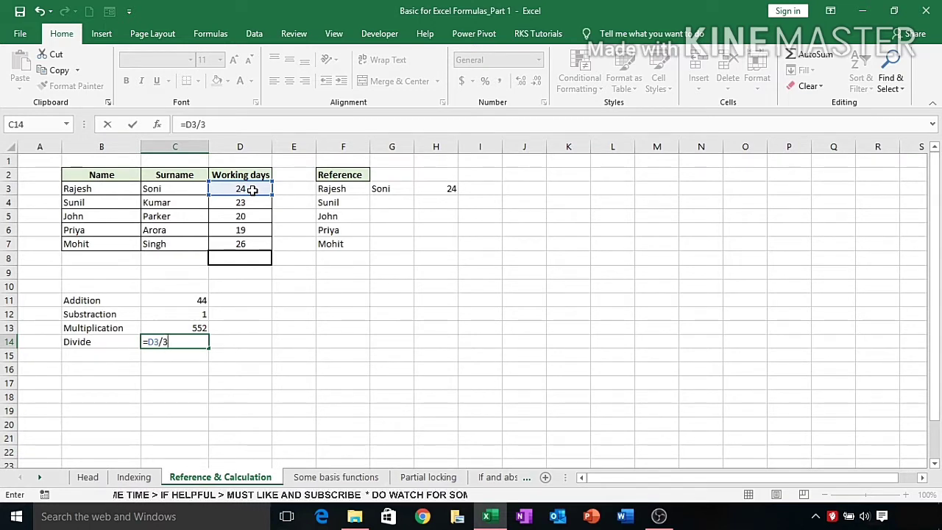
{"action": "key", "text": "Return"}
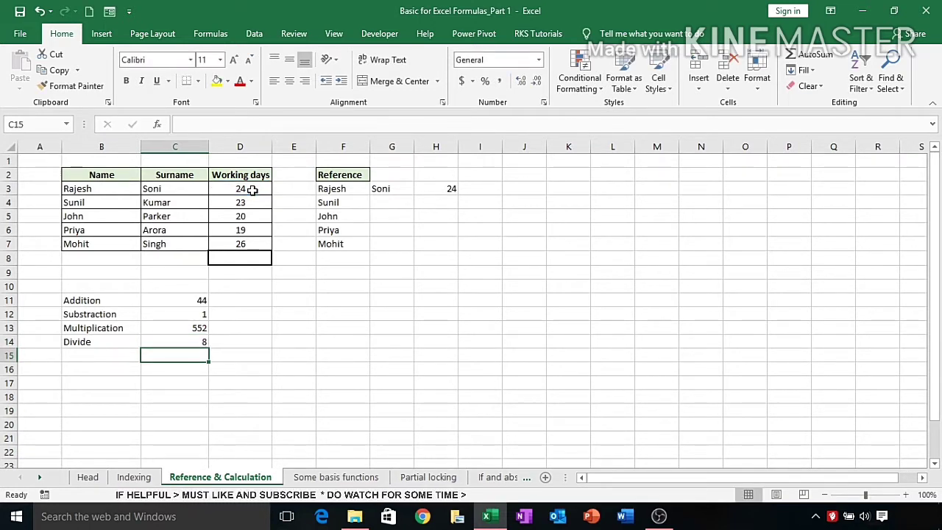
{"action": "left_click", "coordinate": [275, 338]}
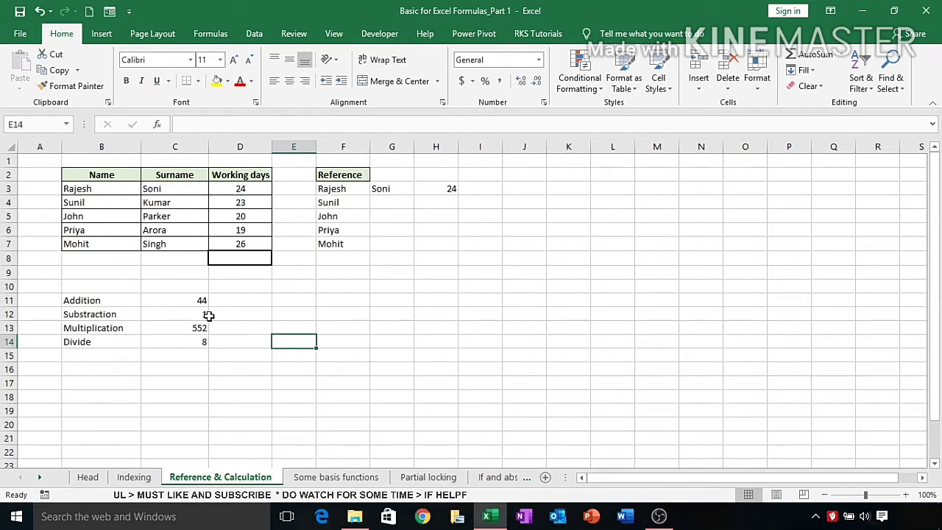
{"action": "left_click_drag", "start_coordinate": [184, 301], "coordinate": [185, 337]}
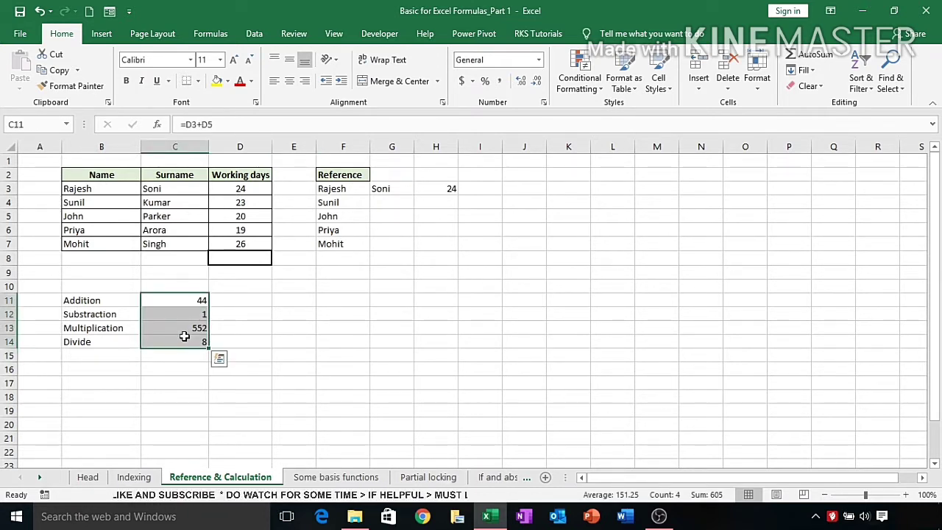
{"action": "left_click", "coordinate": [277, 306]}
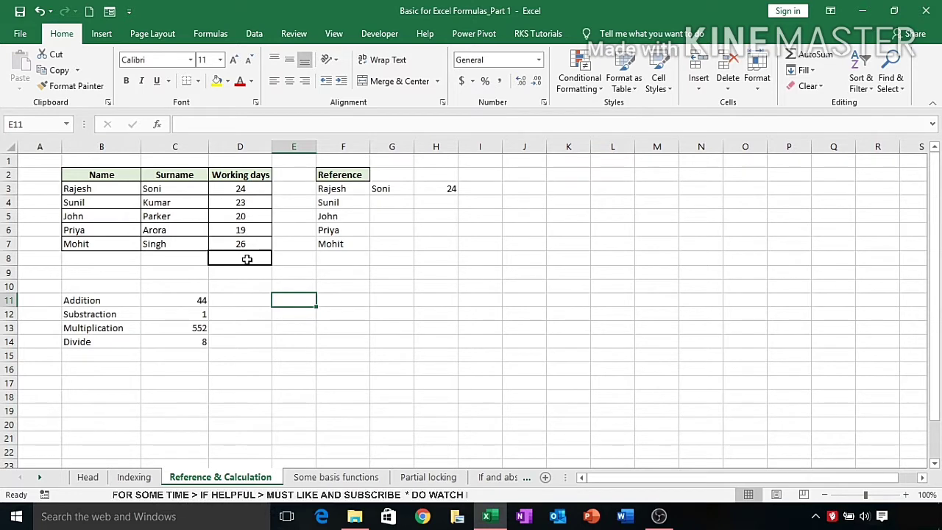
Total the Working days column in D8 with the formula =SUM(D3:D7).
{"action": "left_click", "coordinate": [243, 261]}
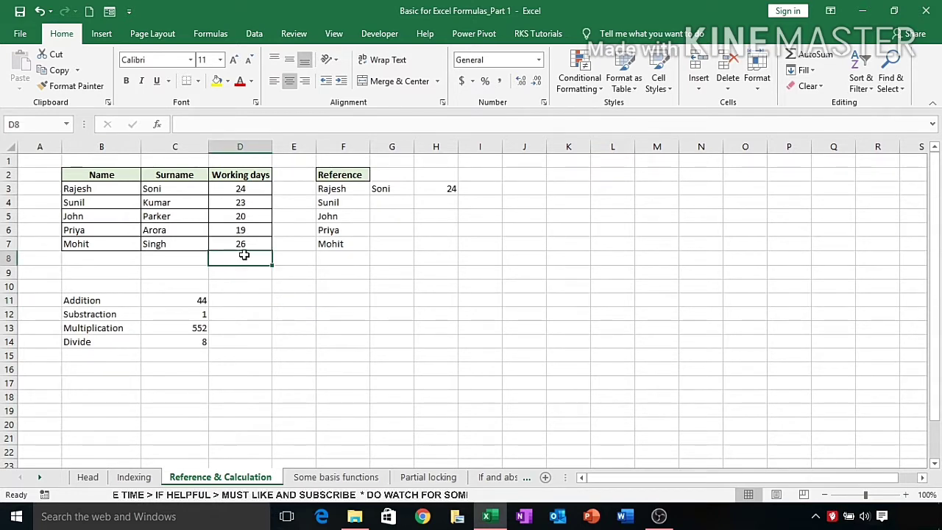
{"action": "left_click_drag", "start_coordinate": [243, 191], "coordinate": [245, 250]}
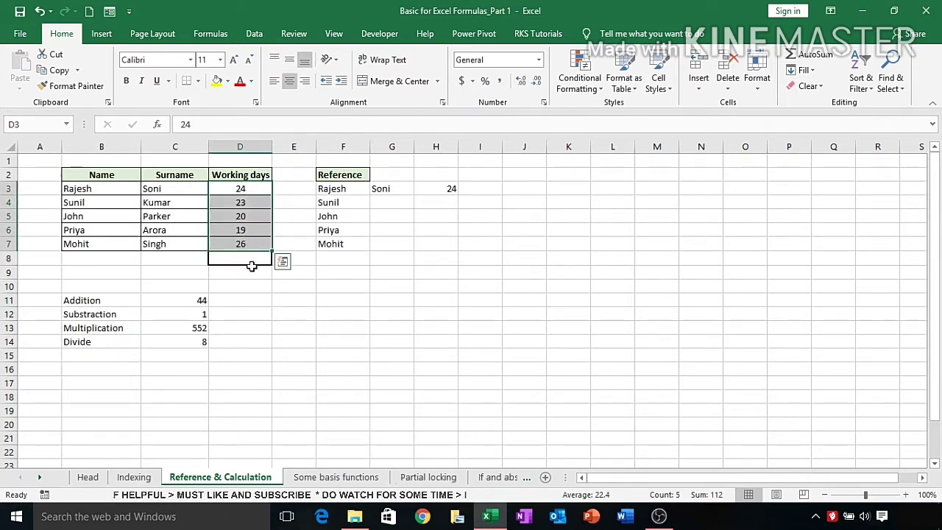
{"action": "left_click", "coordinate": [254, 259]}
{"action": "type", "text": "="}
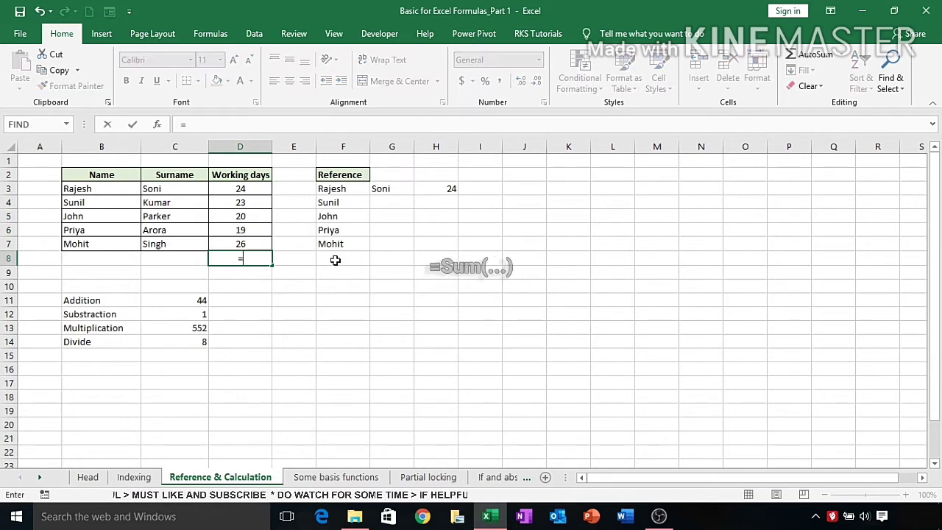
{"action": "type", "text": "sum("}
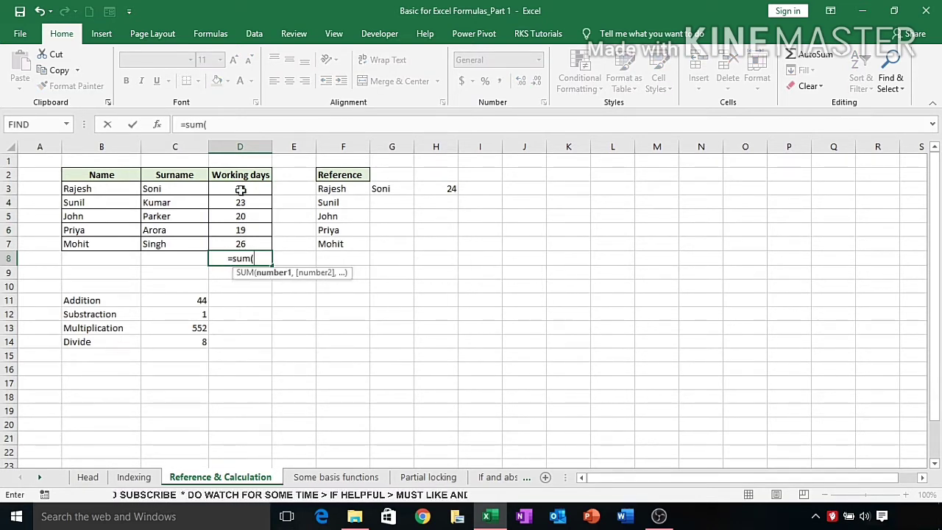
{"action": "left_click_drag", "start_coordinate": [242, 189], "coordinate": [247, 243]}
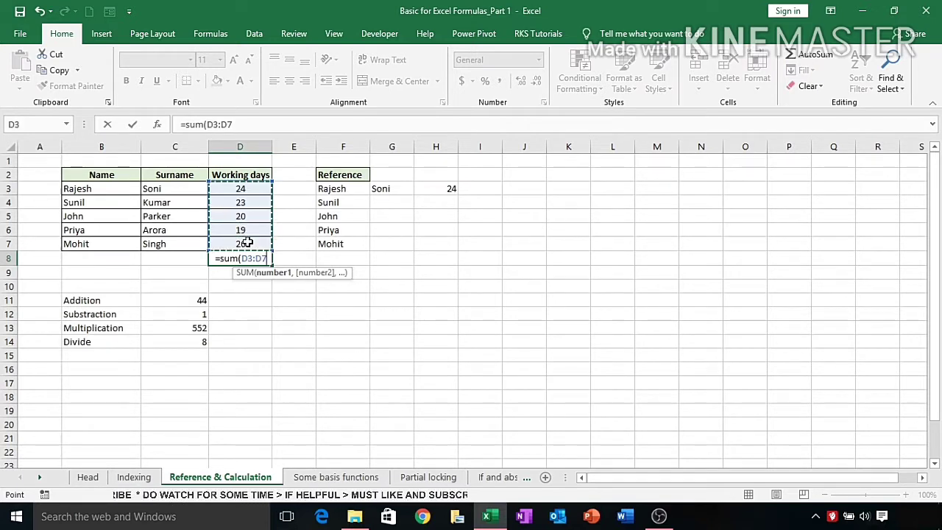
{"action": "type", "text": ")"}
{"action": "key", "text": "Return"}
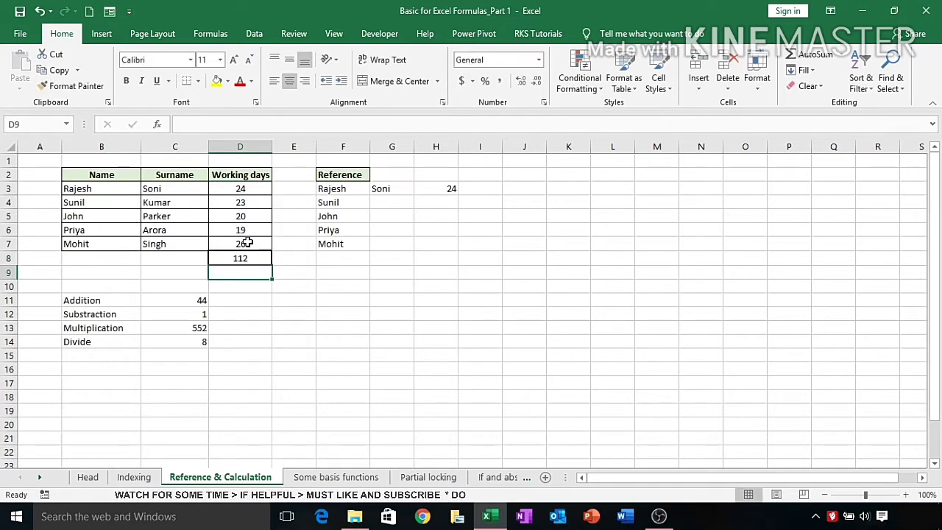
Replace the formula in D8 with =AVERAGE(D3:D7) to average the Working days column.
{"action": "left_click", "coordinate": [247, 258]}
{"action": "type", "text": "="}
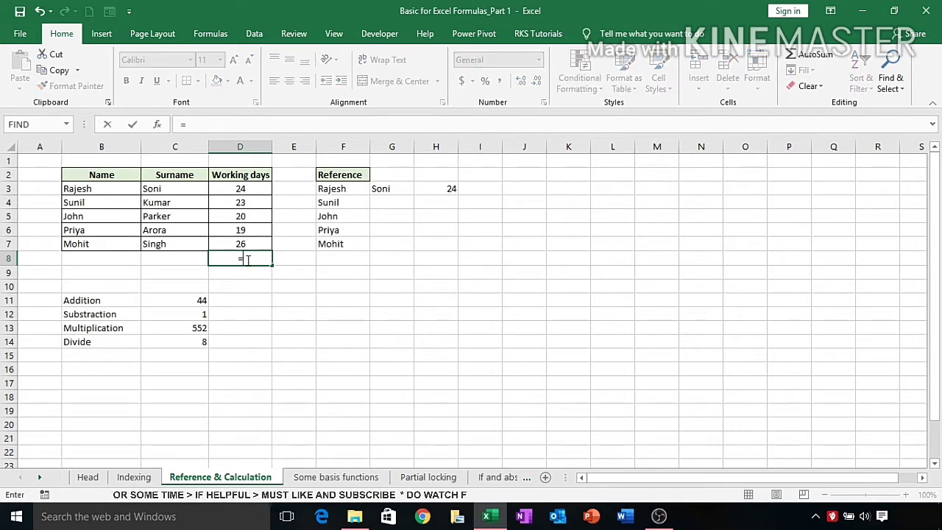
{"action": "type", "text": "aver"}
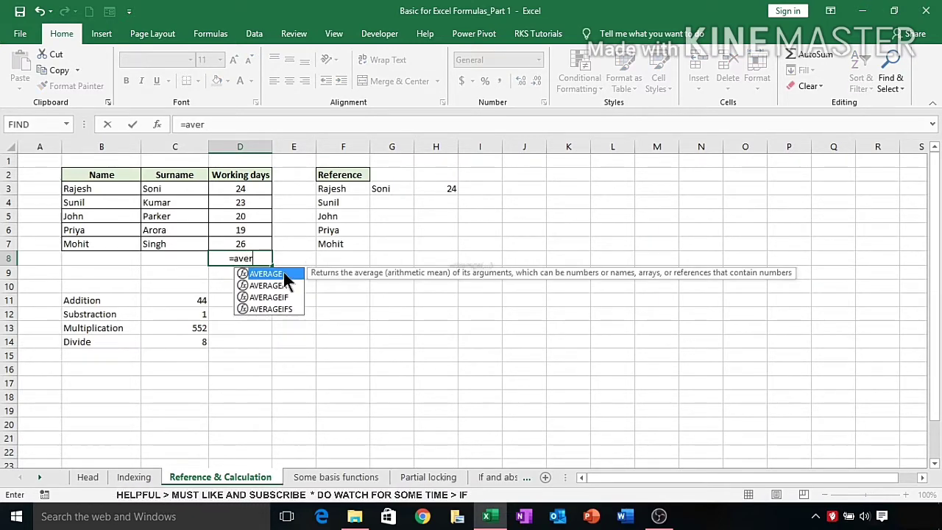
{"action": "double_click", "coordinate": [284, 272]}
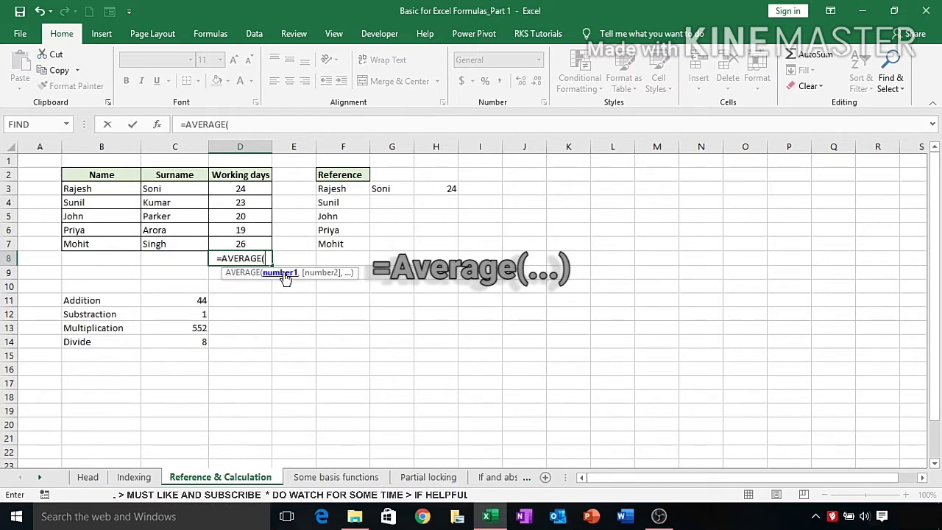
{"action": "left_click_drag", "start_coordinate": [239, 190], "coordinate": [242, 245]}
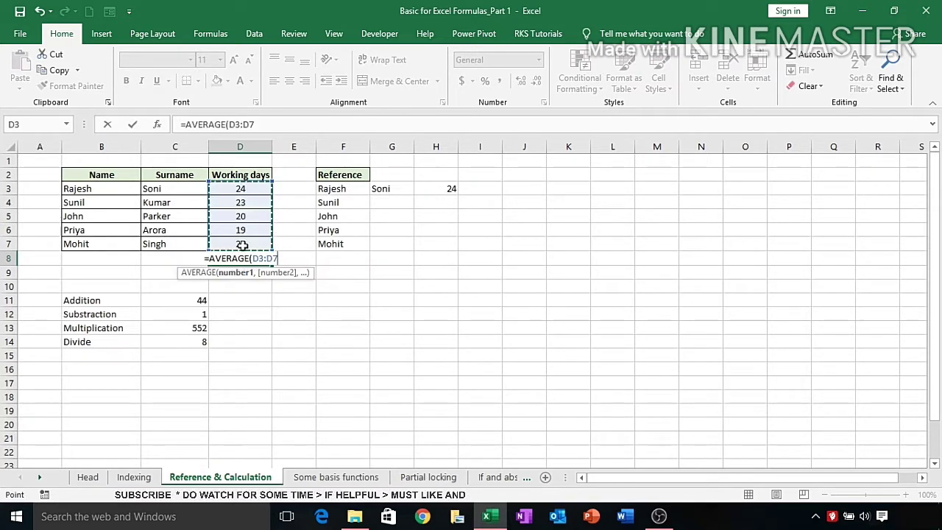
{"action": "type", "text": ")"}
{"action": "key", "text": "Return"}
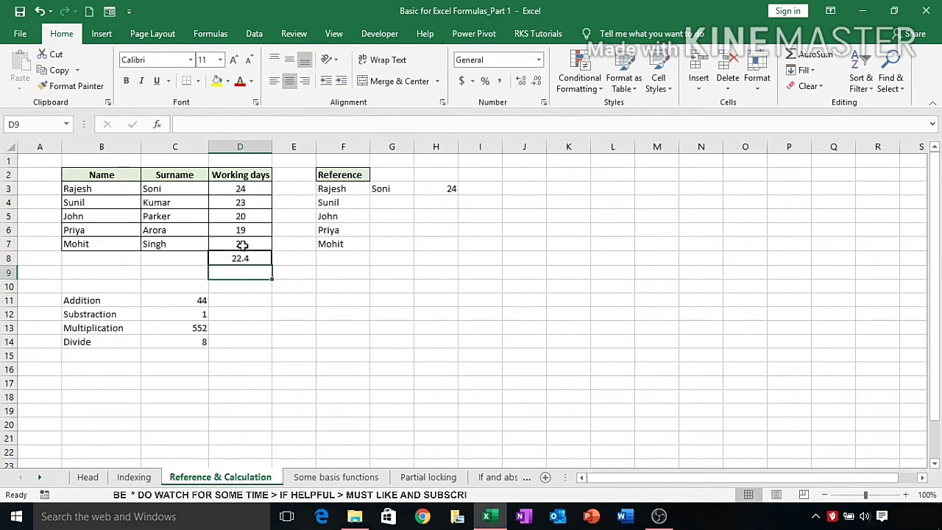
Replace the formula in D8 with =MIN(D3:D7) to find the smallest working-days value.
{"action": "left_click", "coordinate": [254, 261]}
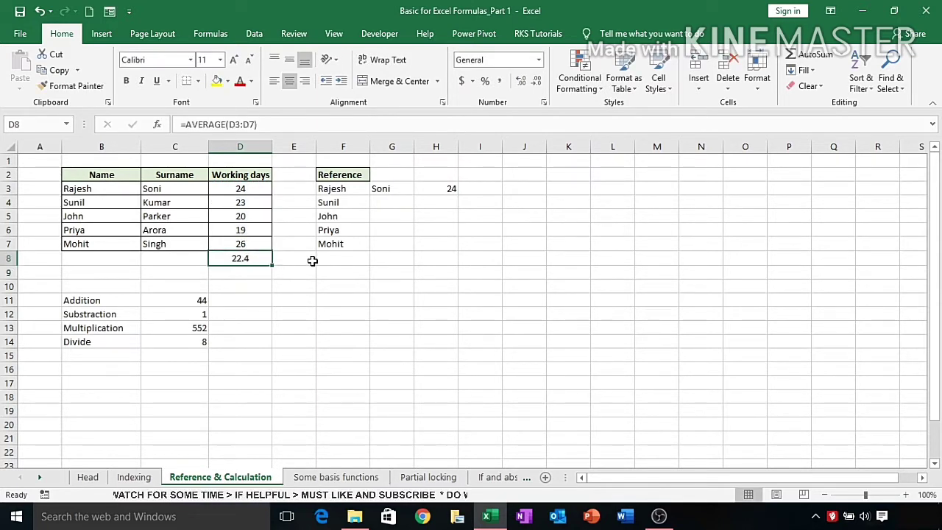
{"action": "type", "text": "=Min"}
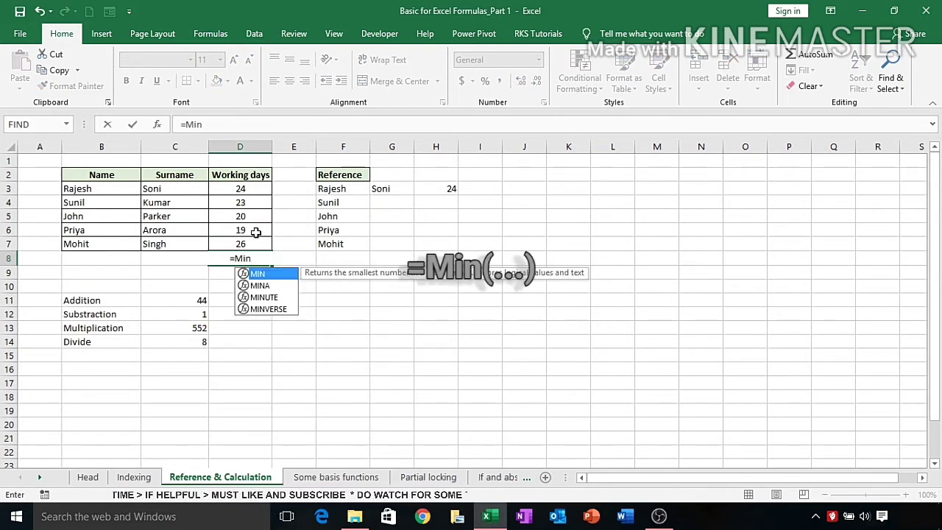
{"action": "type", "text": "("}
{"action": "left_click_drag", "start_coordinate": [254, 189], "coordinate": [255, 244]}
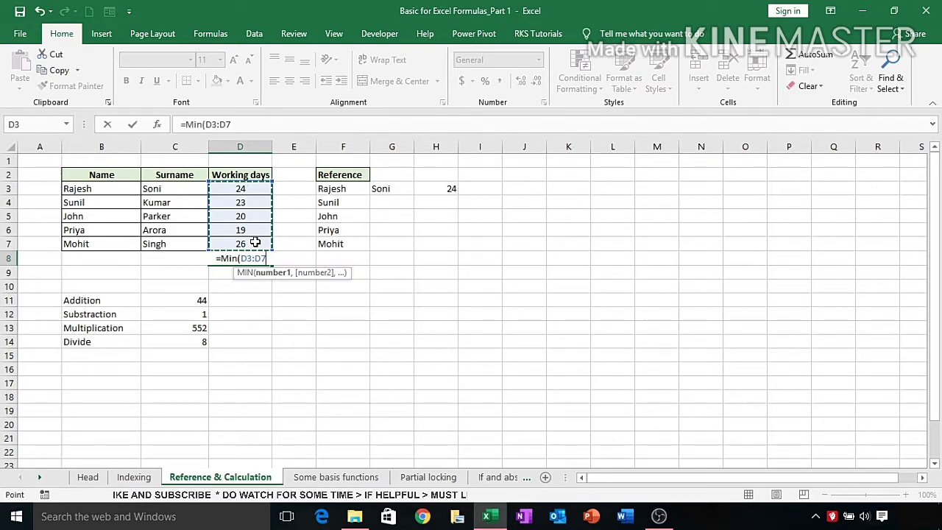
{"action": "key", "text": "Return"}
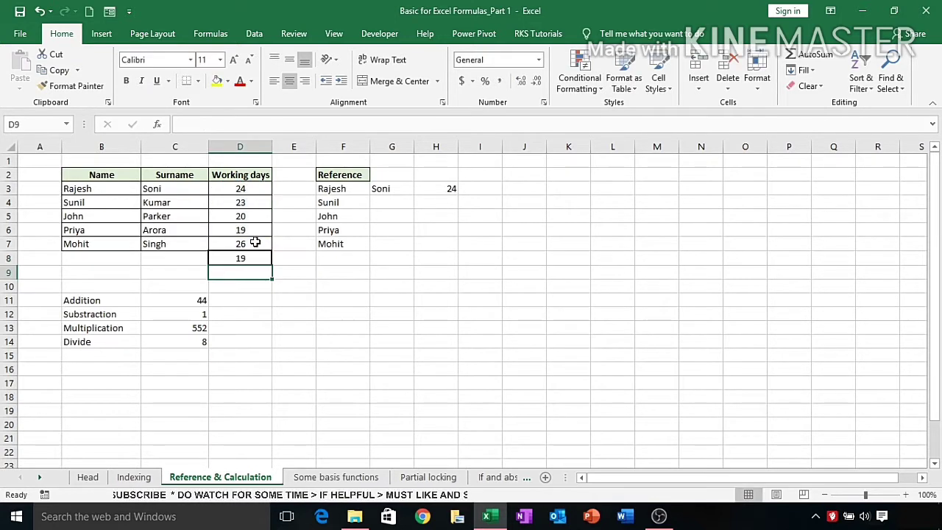
Replace the formula in D8 with =MAX(D3:D7) to find the largest working-days value.
{"action": "left_click", "coordinate": [251, 257]}
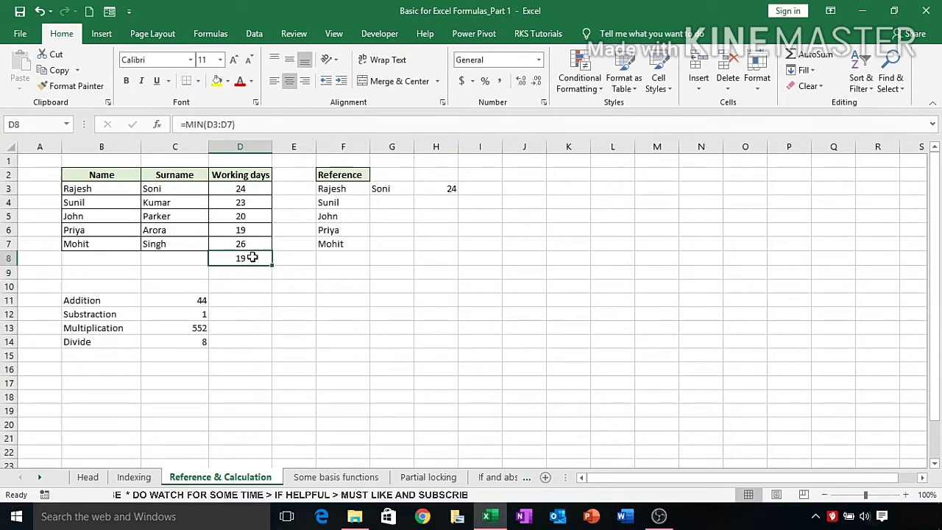
{"action": "type", "text": "="}
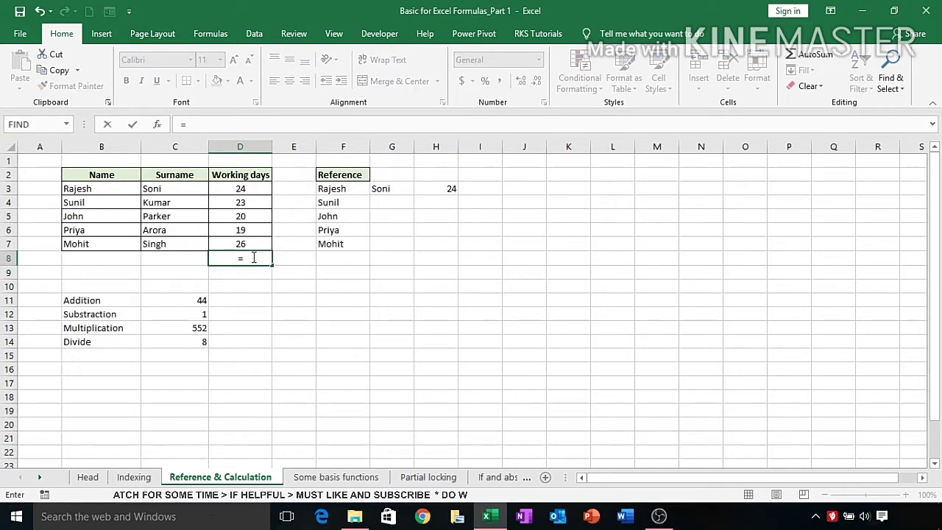
{"action": "type", "text": "Max"}
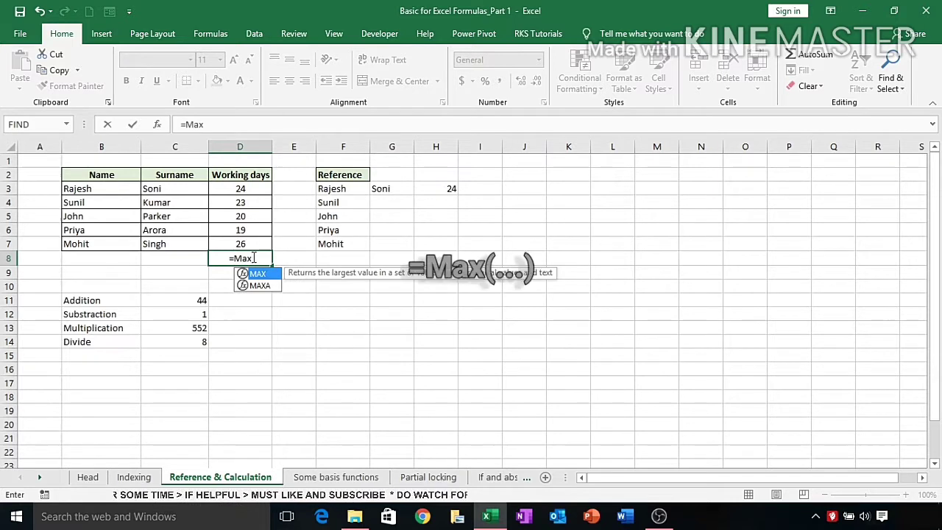
{"action": "type", "text": "("}
{"action": "left_click_drag", "start_coordinate": [259, 189], "coordinate": [255, 243]}
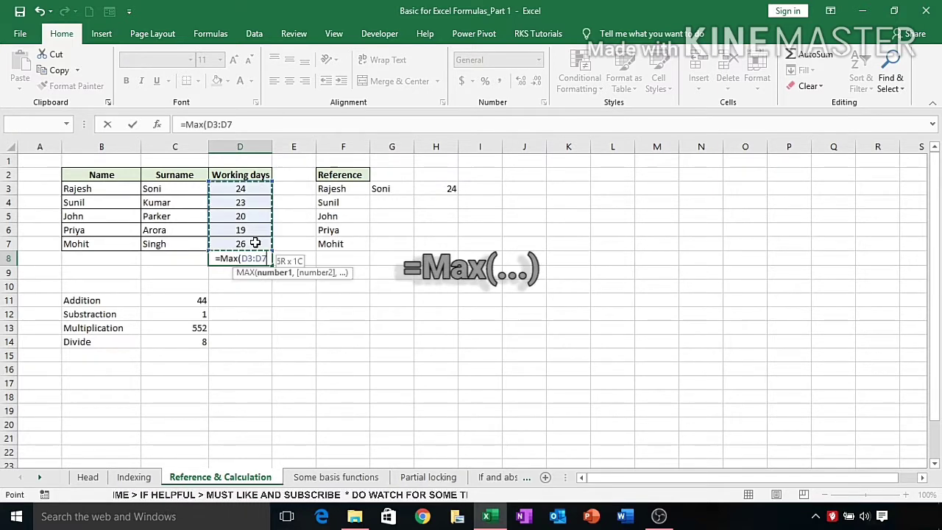
{"action": "key", "text": "Return"}
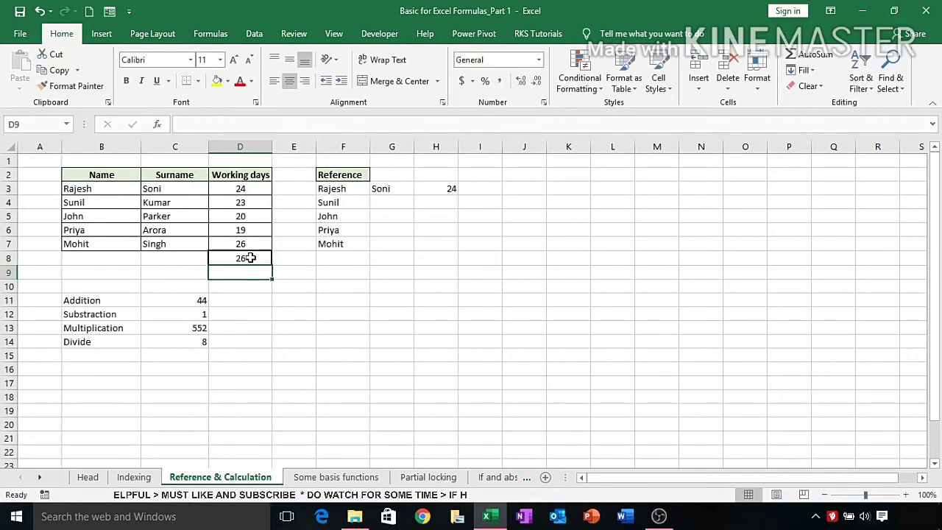
Replace the formula in D8 with an AutoSum of the Working days column, =SUM(D3:D7), and clear the cell again.
{"action": "left_click", "coordinate": [250, 258]}
{"action": "key", "text": "Delete"}
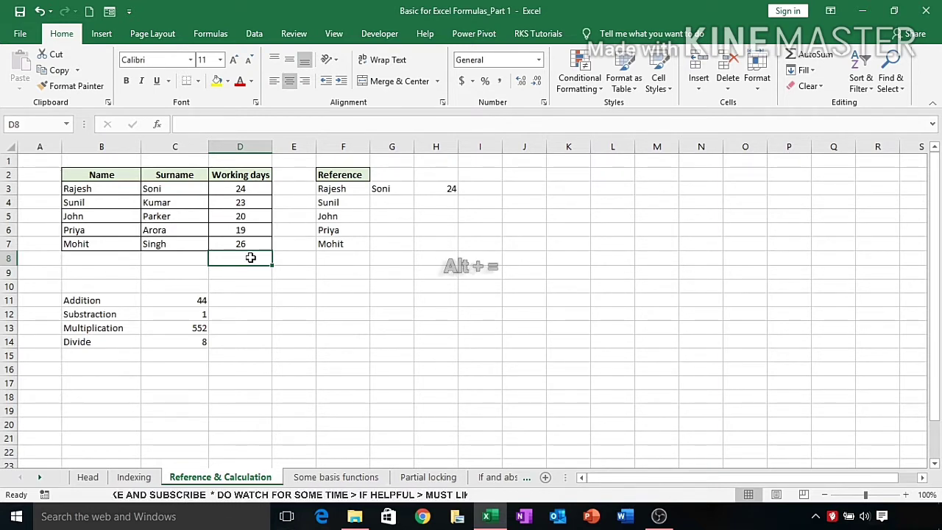
{"action": "key", "text": "alt+equal"}
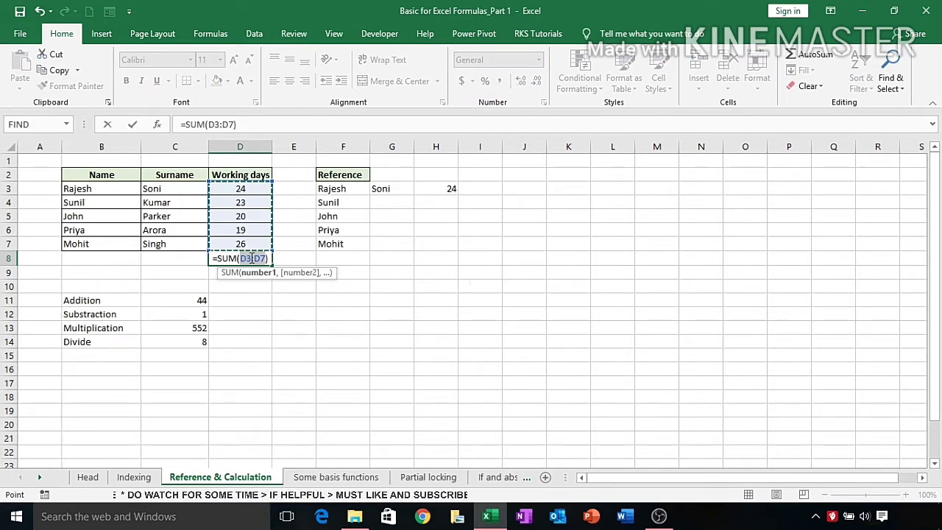
{"action": "key", "text": "Return"}
{"action": "left_click", "coordinate": [250, 258]}
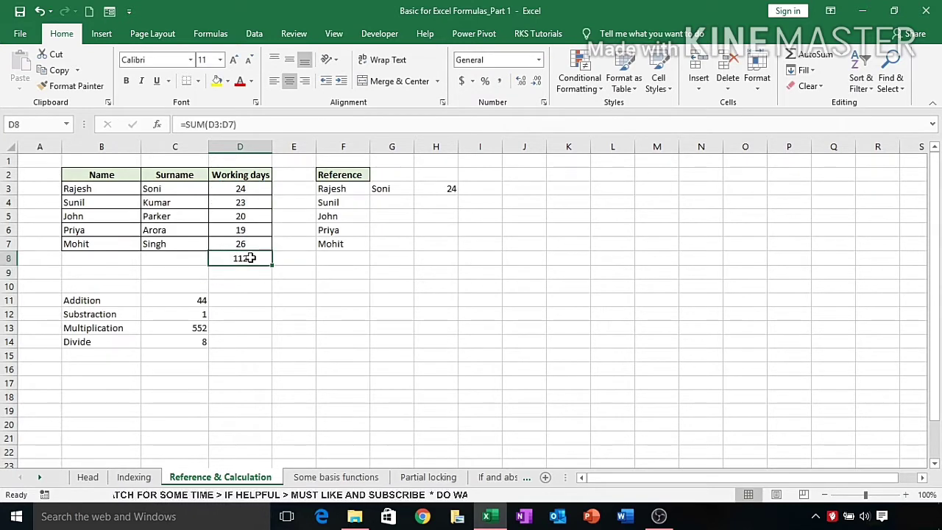
{"action": "key", "text": "Delete"}
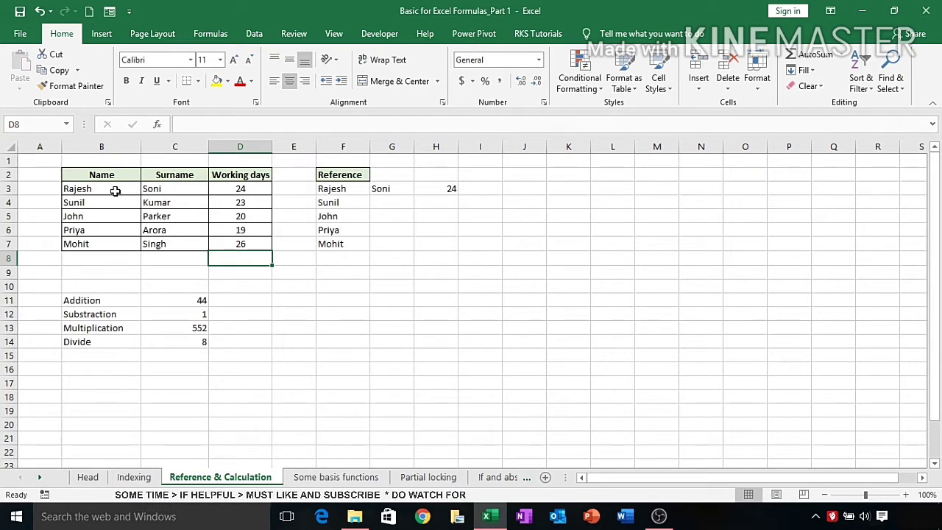
Enter the formula =COUNTA(B3:B7) in B8 to count the non-empty cells in the Name column.
{"action": "left_click_drag", "start_coordinate": [118, 189], "coordinate": [118, 239]}
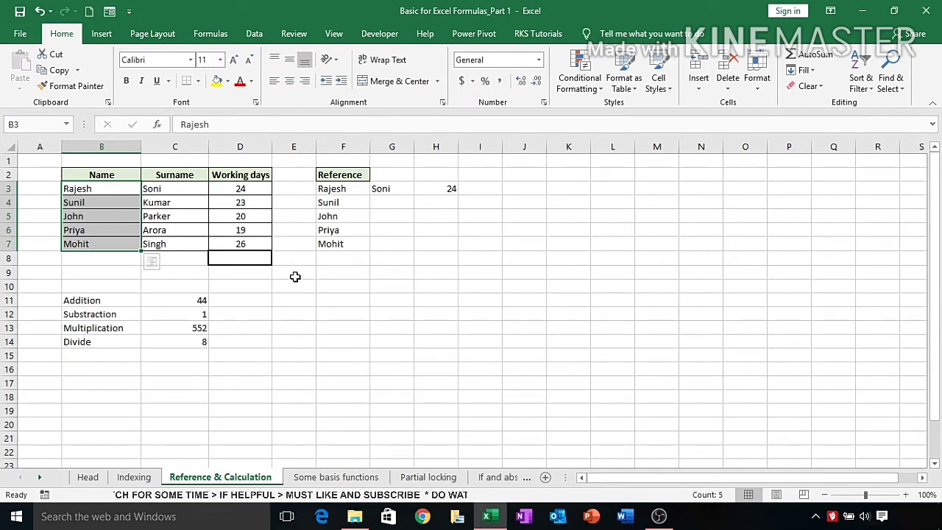
{"action": "left_click", "coordinate": [108, 193]}
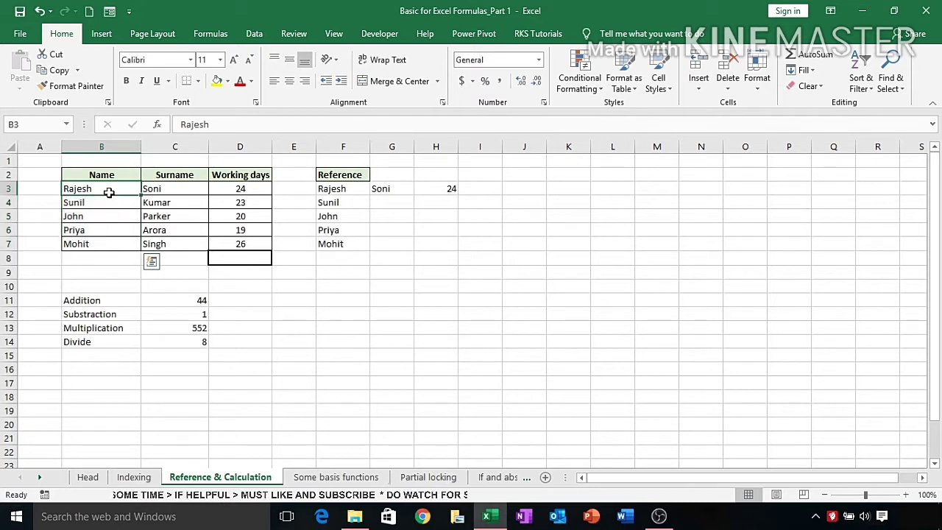
{"action": "left_click_drag", "start_coordinate": [108, 192], "coordinate": [114, 243]}
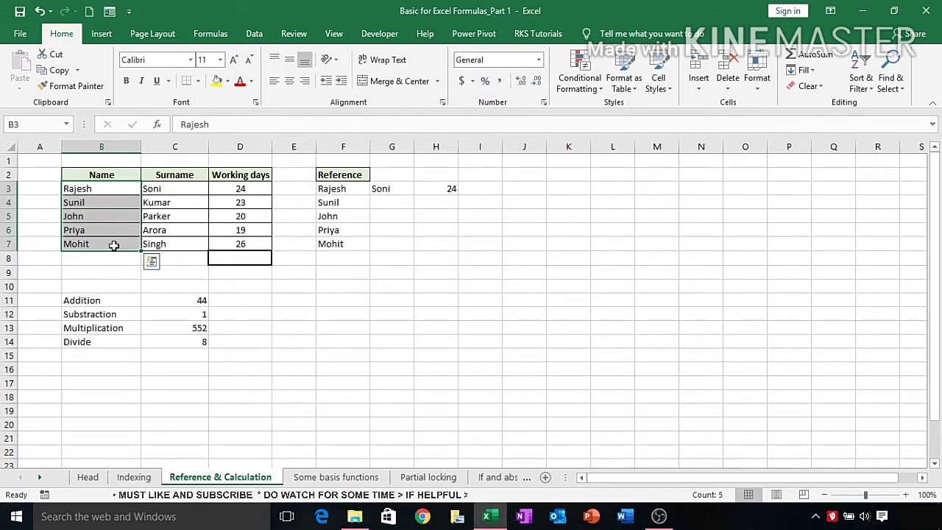
{"action": "left_click", "coordinate": [109, 259]}
{"action": "type", "text": "="}
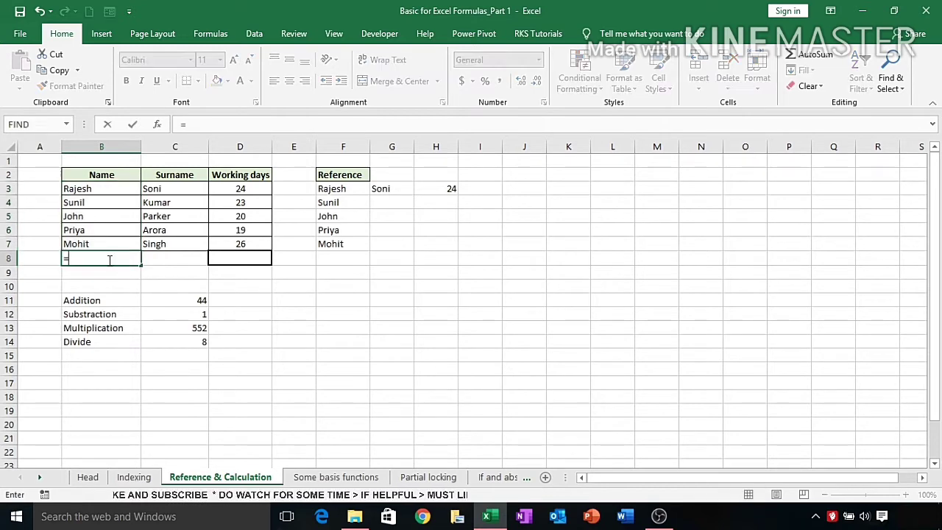
{"action": "type", "text": "counta"}
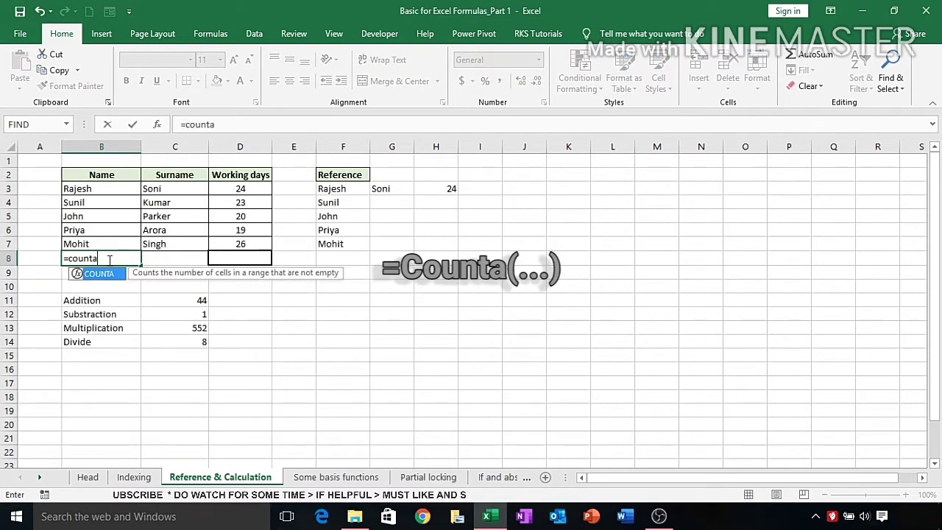
{"action": "type", "text": "("}
{"action": "left_click_drag", "start_coordinate": [95, 189], "coordinate": [108, 244]}
{"action": "type", "text": ")"}
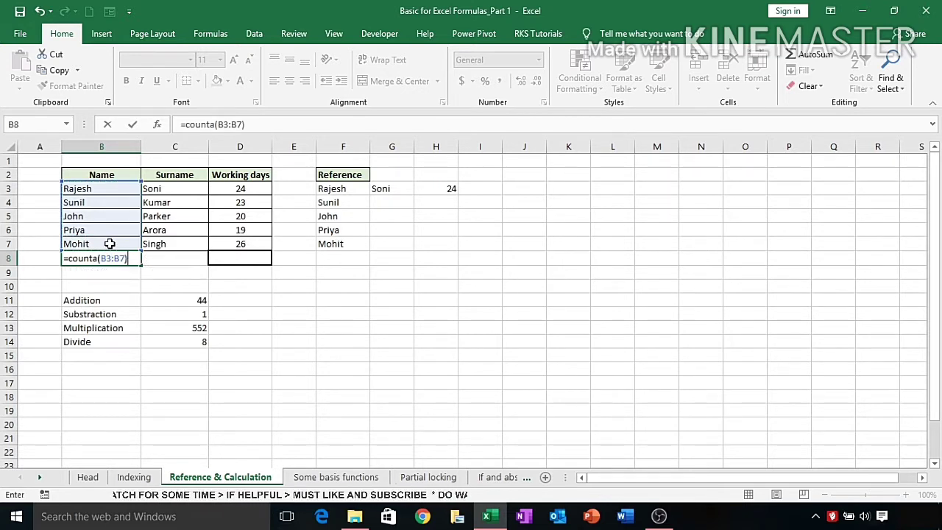
{"action": "key", "text": "Return"}
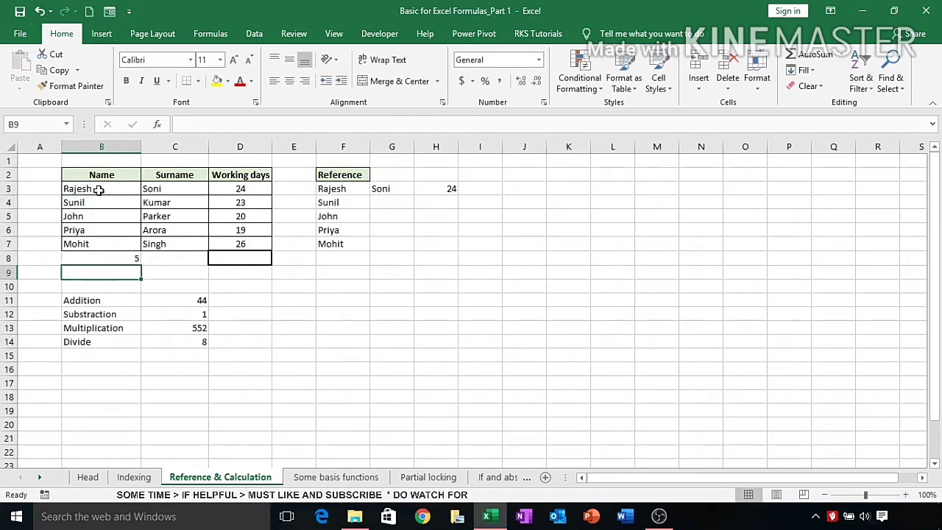
Replace the name in B5 with 23 to test the COUNTA formula, and undo the replacement.
{"action": "left_click_drag", "start_coordinate": [107, 188], "coordinate": [94, 243]}
{"action": "left_click", "coordinate": [112, 216]}
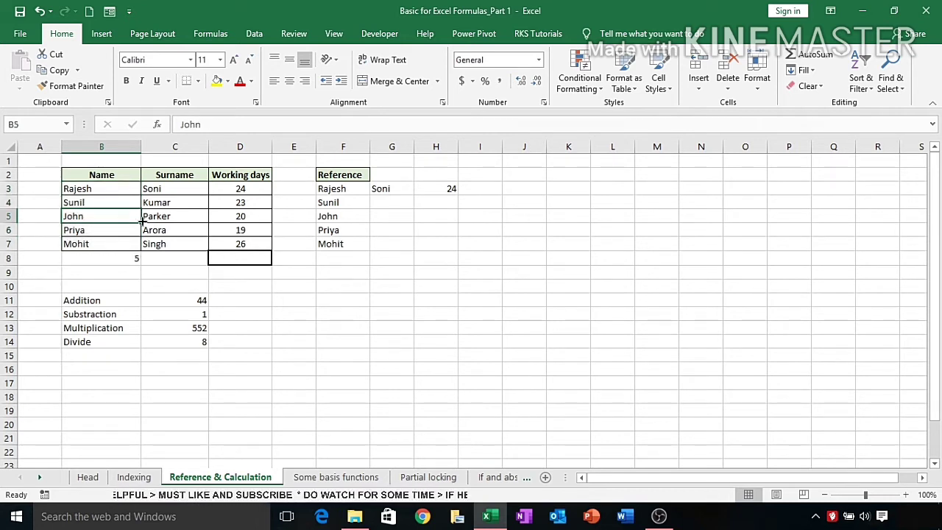
{"action": "type", "text": "23"}
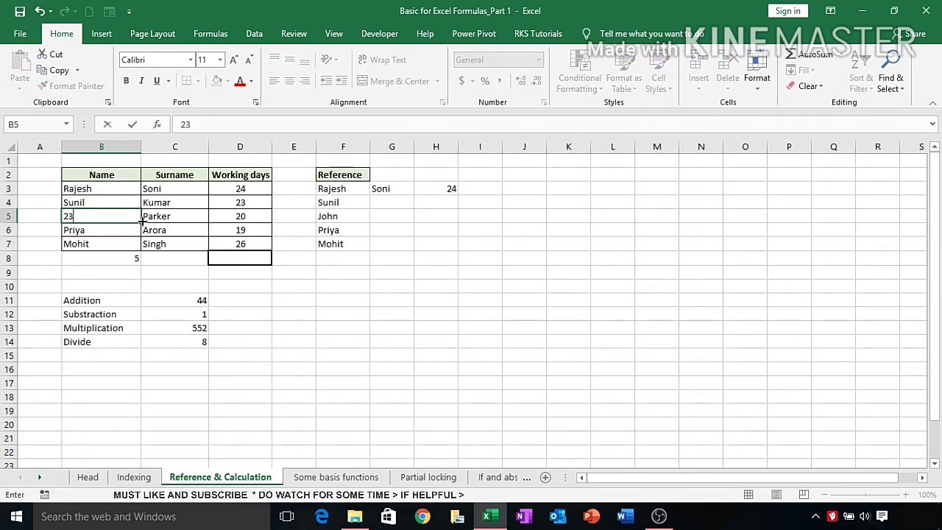
{"action": "key", "text": "Return"}
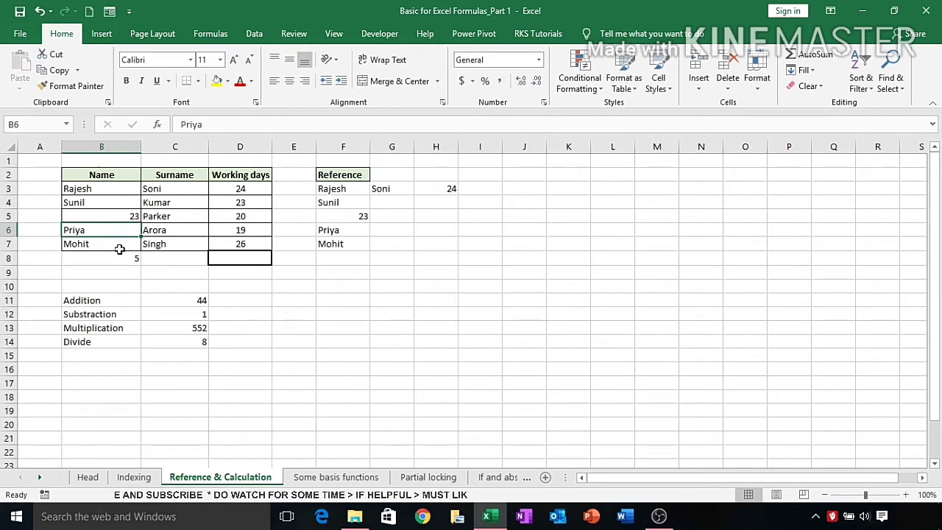
{"action": "left_click", "coordinate": [122, 256]}
{"action": "key", "text": "ctrl+z"}
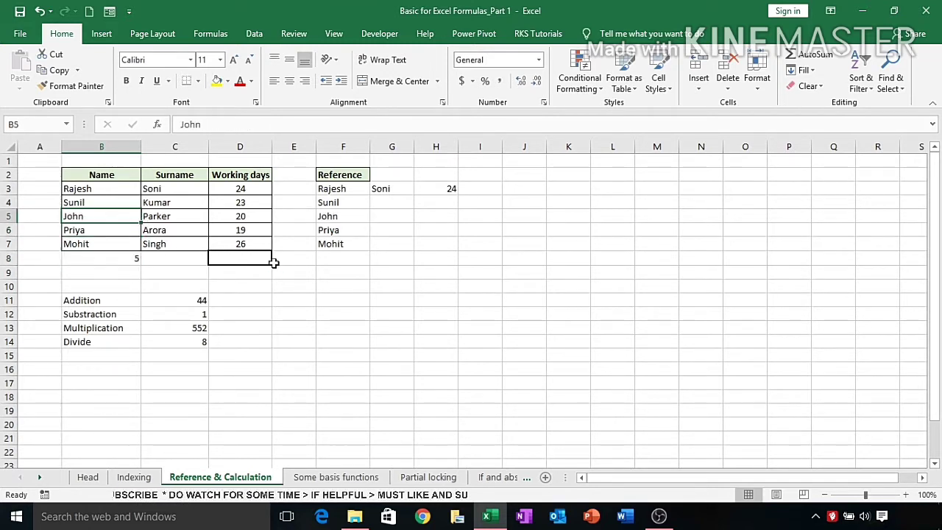
{"action": "left_click", "coordinate": [300, 287]}
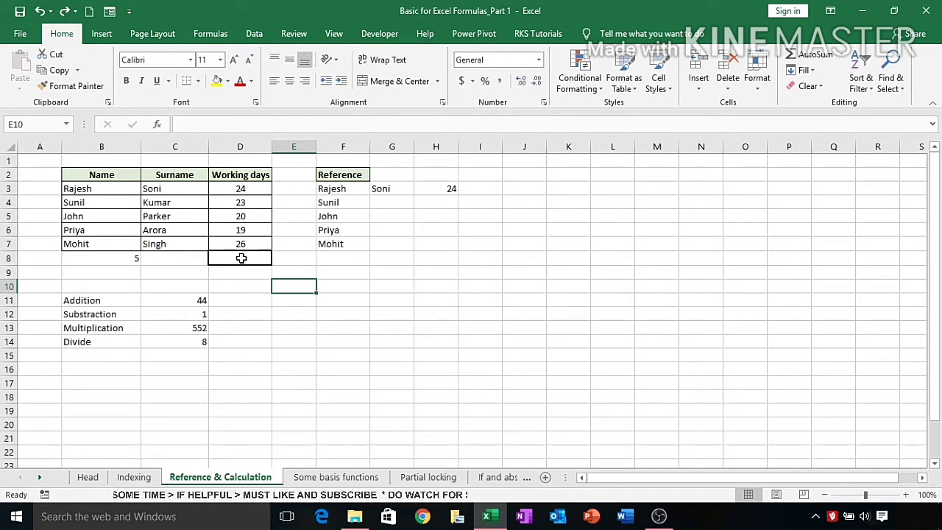
{"action": "type", "text": "="}
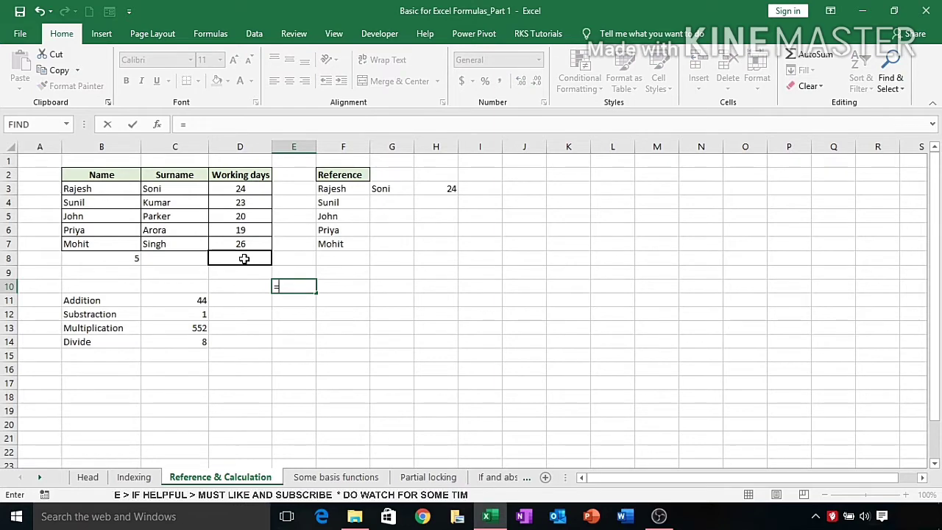
{"action": "left_click", "coordinate": [241, 257]}
{"action": "key", "text": "Escape"}
Enter the formula =COUNT(D3:D7) in D8 to count the numeric entries in the Working days column.
{"action": "left_click", "coordinate": [252, 259]}
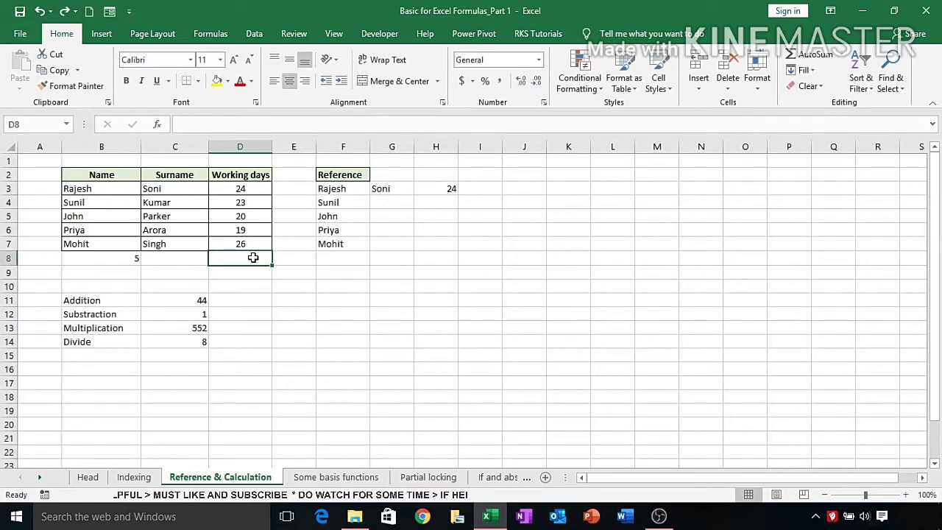
{"action": "type", "text": "=count"}
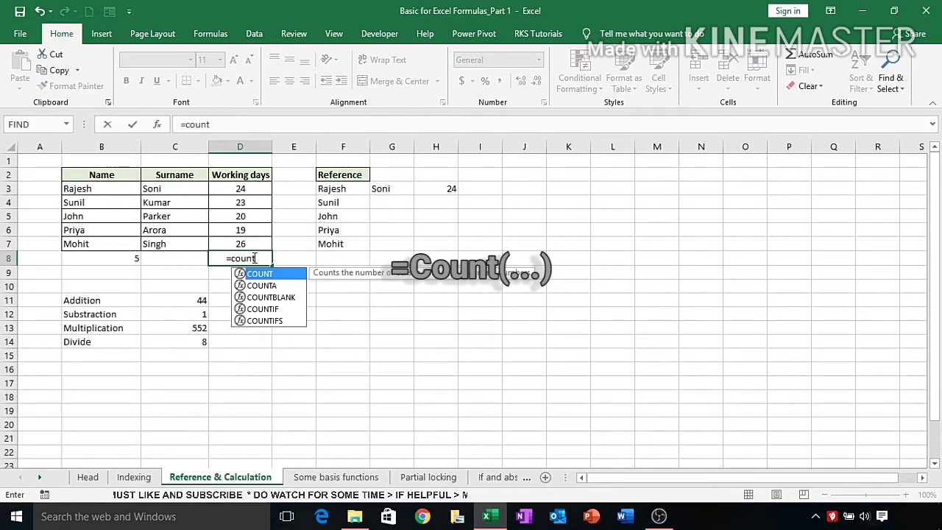
{"action": "type", "text": "("}
{"action": "key", "text": "Up"}
{"action": "key", "text": "Up"}
{"action": "key", "text": "Up"}
{"action": "key", "text": "Up"}
{"action": "key", "text": "Up"}
{"action": "key", "text": "shift+Down"}
{"action": "key", "text": "shift+Down"}
{"action": "key", "text": "shift+Down"}
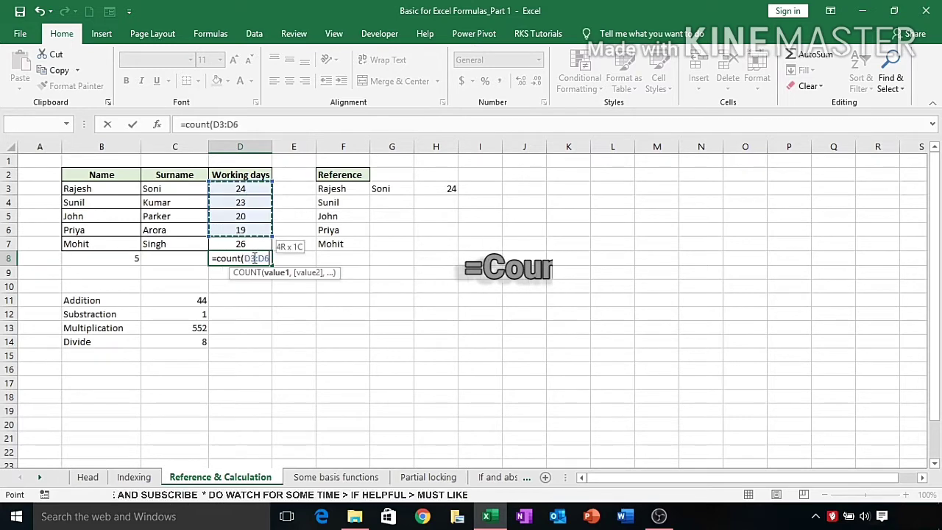
{"action": "key", "text": "shift+Down"}
{"action": "key", "text": "Return"}
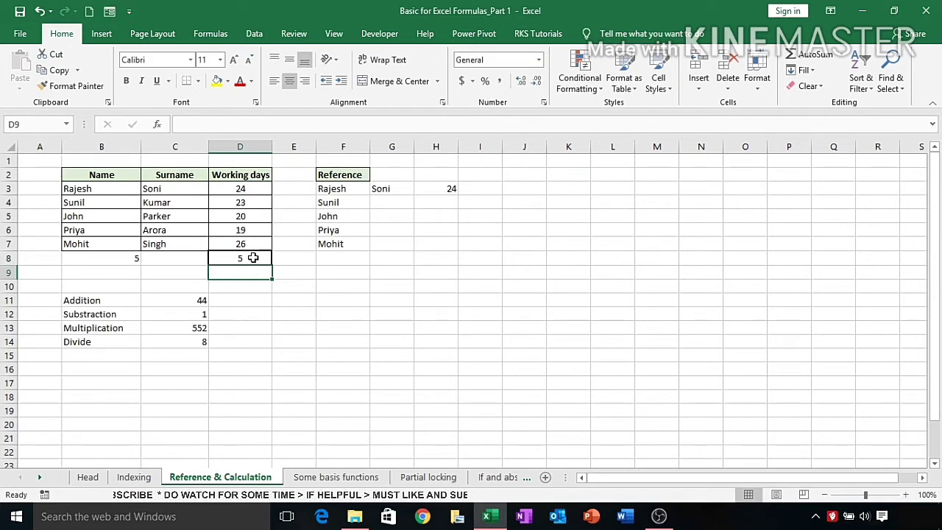
Open the Some basis functions sheet and examine the function headings in row 4 from Left to Search.
{"action": "left_click", "coordinate": [252, 257]}
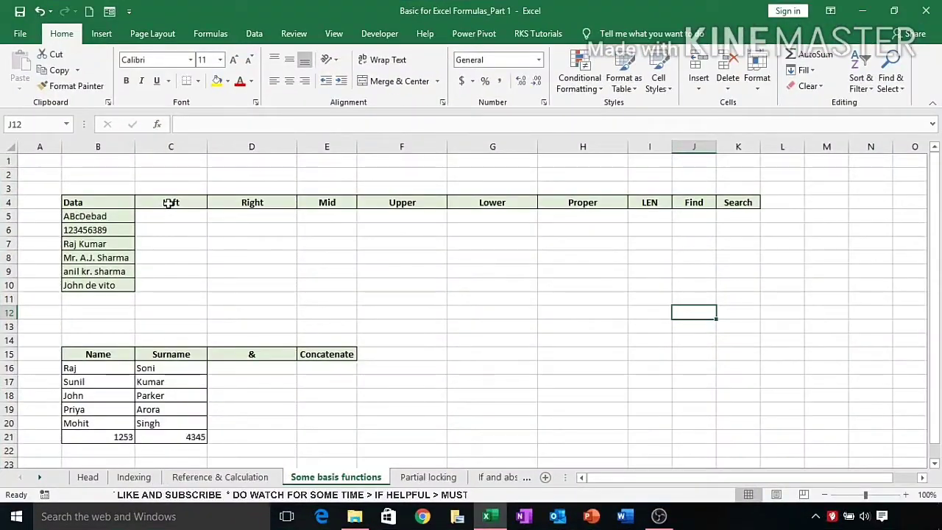
{"action": "left_click_drag", "start_coordinate": [226, 233], "coordinate": [405, 231]}
{"action": "left_click_drag", "start_coordinate": [535, 199], "coordinate": [756, 205]}
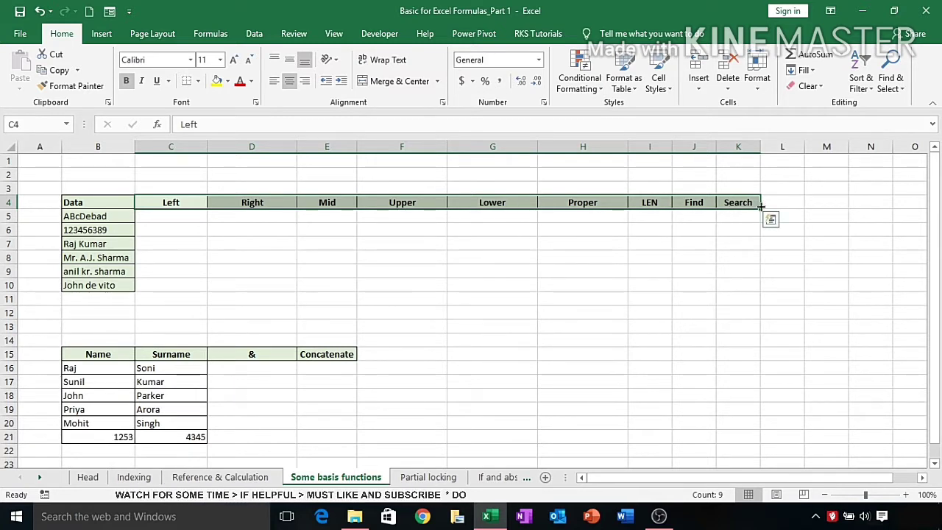
Enter the formula =LEFT(B5,4) in C5 to extract the first four characters of the Data value.
{"action": "left_click", "coordinate": [181, 216]}
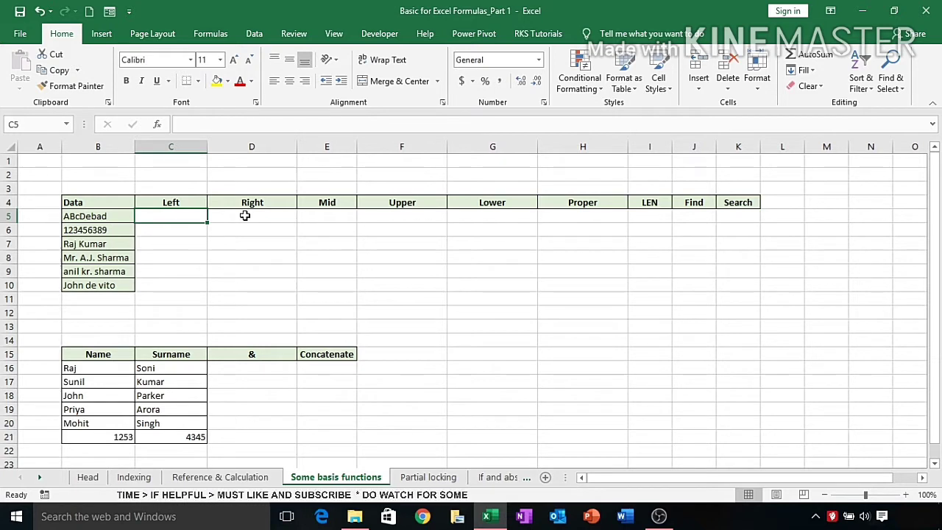
{"action": "type", "text": "="}
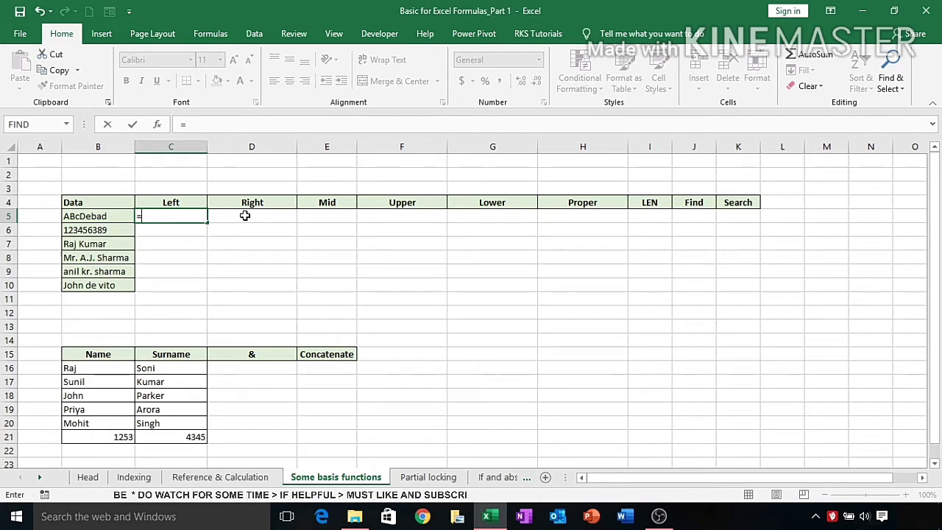
{"action": "type", "text": "le"}
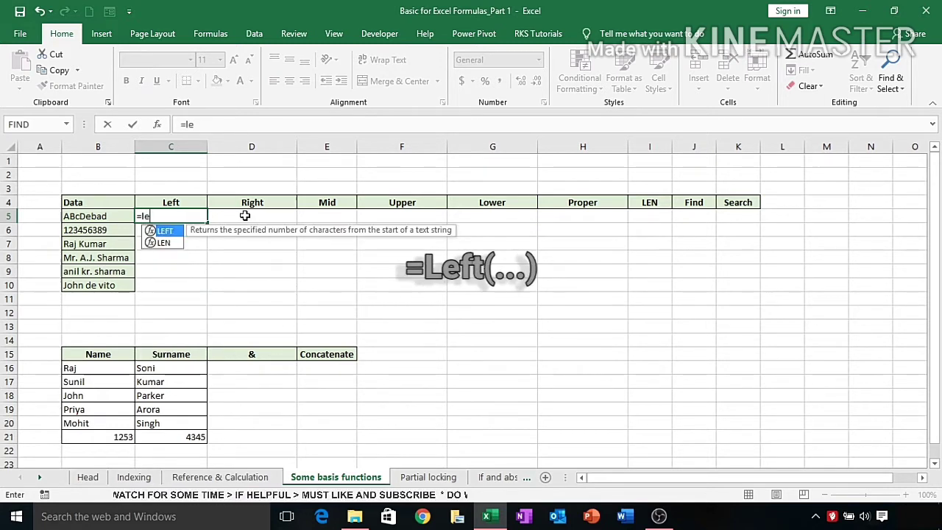
{"action": "type", "text": "ft("}
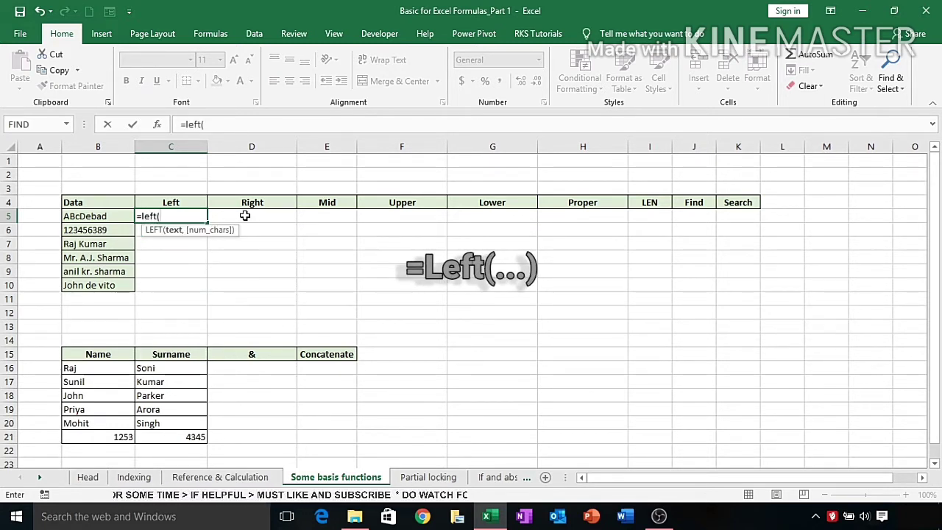
{"action": "left_click", "coordinate": [95, 215]}
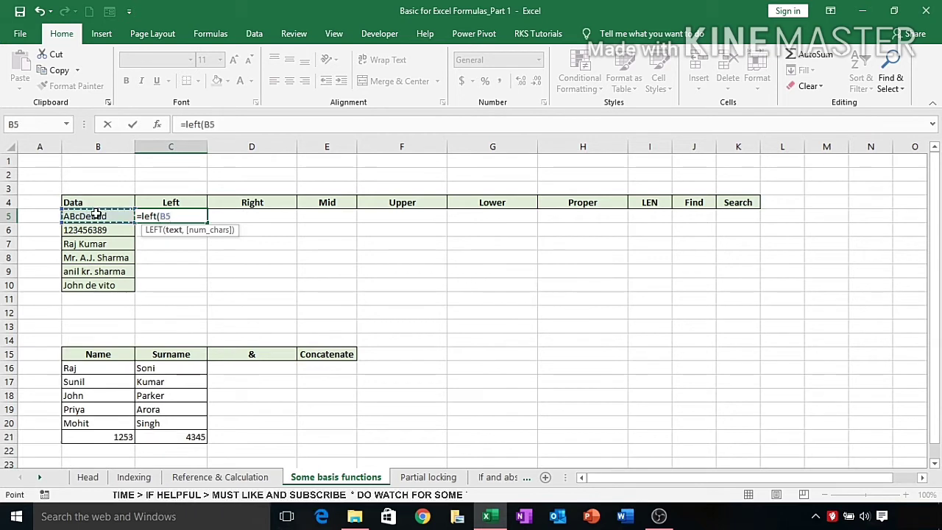
{"action": "type", "text": ","}
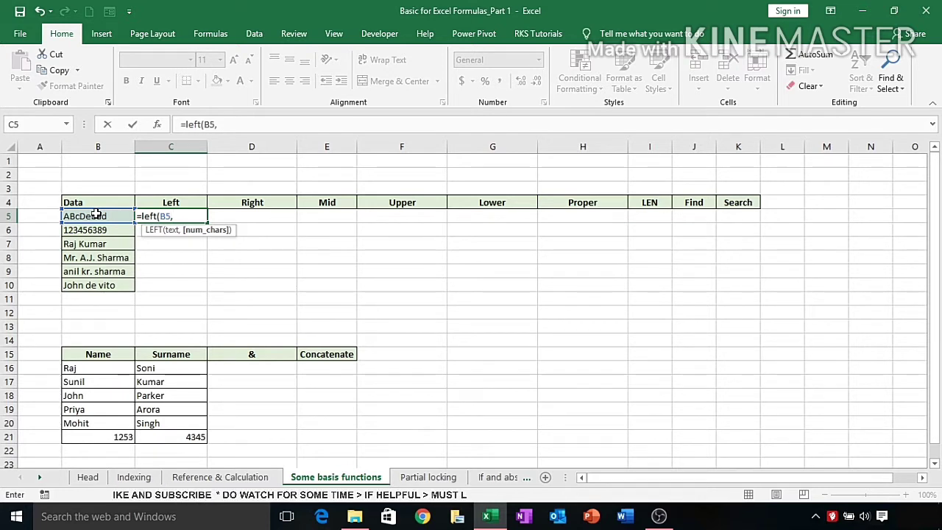
{"action": "type", "text": "4"}
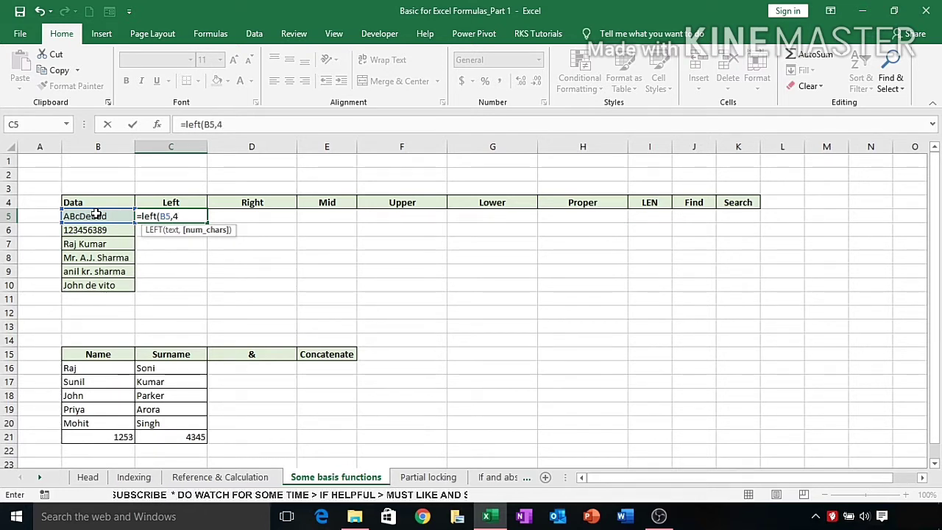
{"action": "type", "text": ")"}
{"action": "key", "text": "Return"}
{"action": "key", "text": "Up"}
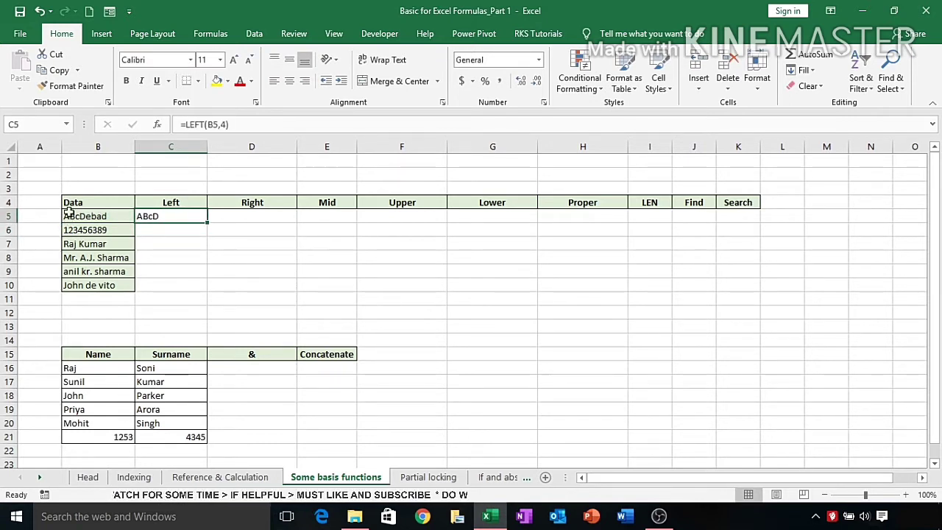
Fill the LEFT formula down from C5 to C10 and compare the Data and Left values in row 7.
{"action": "left_click_drag", "start_coordinate": [191, 217], "coordinate": [193, 286]}
{"action": "key", "text": "ctrl+d"}
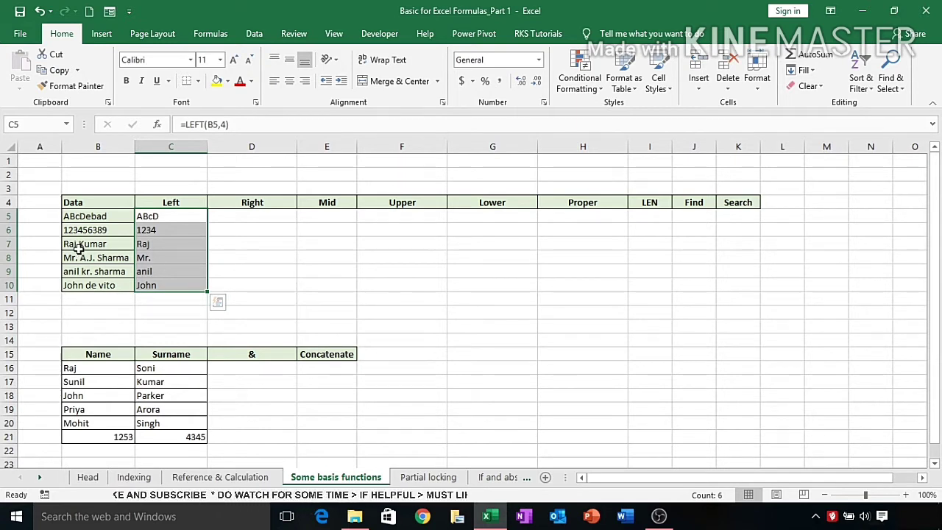
{"action": "left_click_drag", "start_coordinate": [80, 249], "coordinate": [160, 246]}
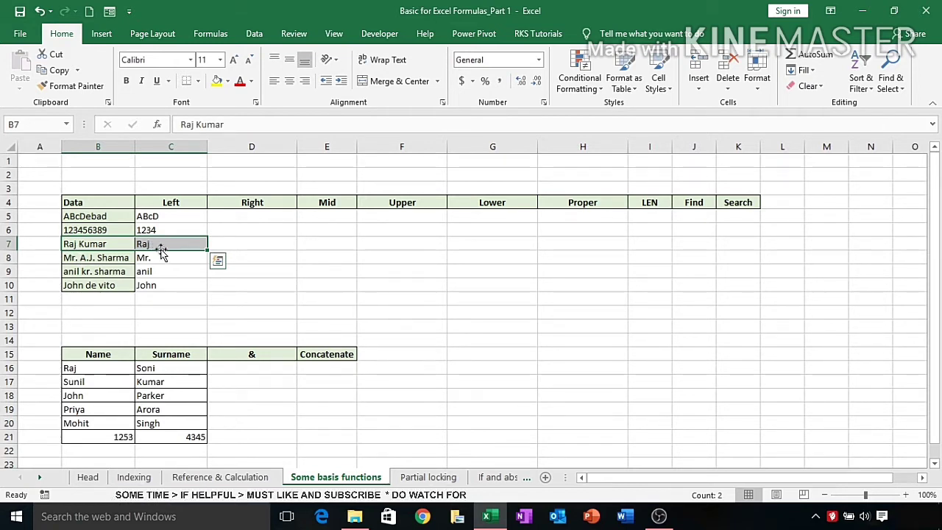
{"action": "left_click", "coordinate": [227, 254]}
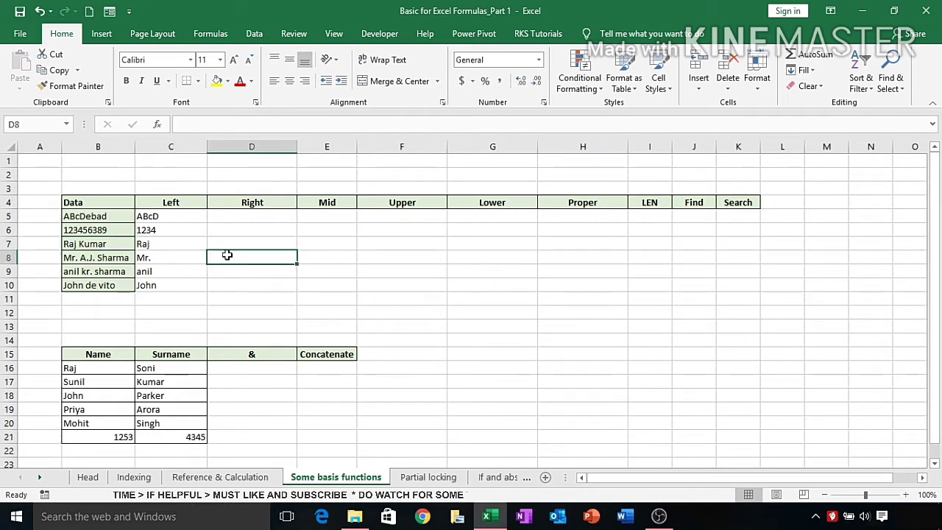
Enter the formula =RIGHT(B5,5) in D5 and fill it down to D10.
{"action": "left_click", "coordinate": [256, 219]}
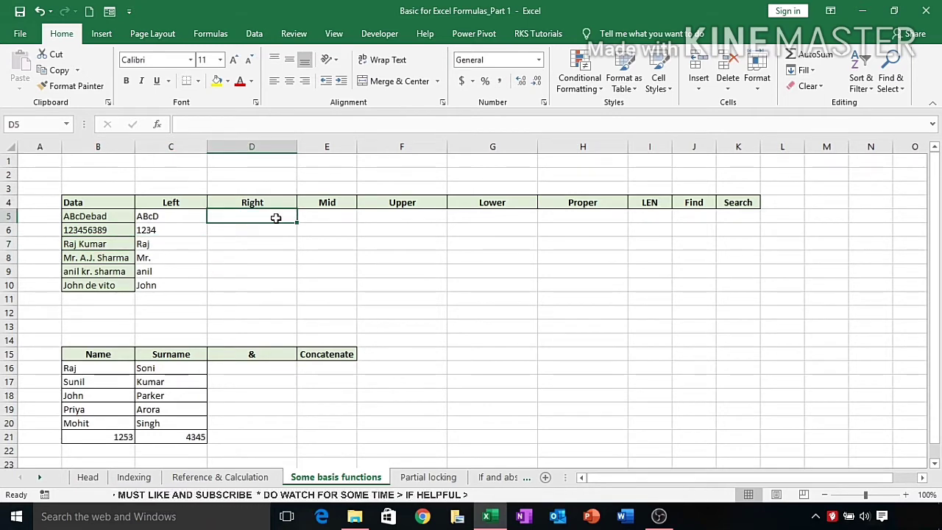
{"action": "type", "text": "=rigfh"}
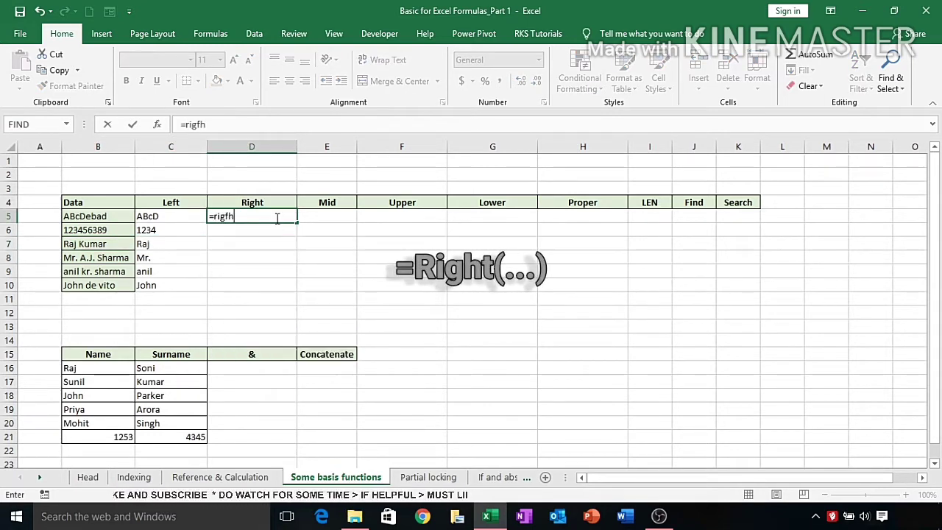
{"action": "key", "text": "BackSpace"}
{"action": "key", "text": "BackSpace"}
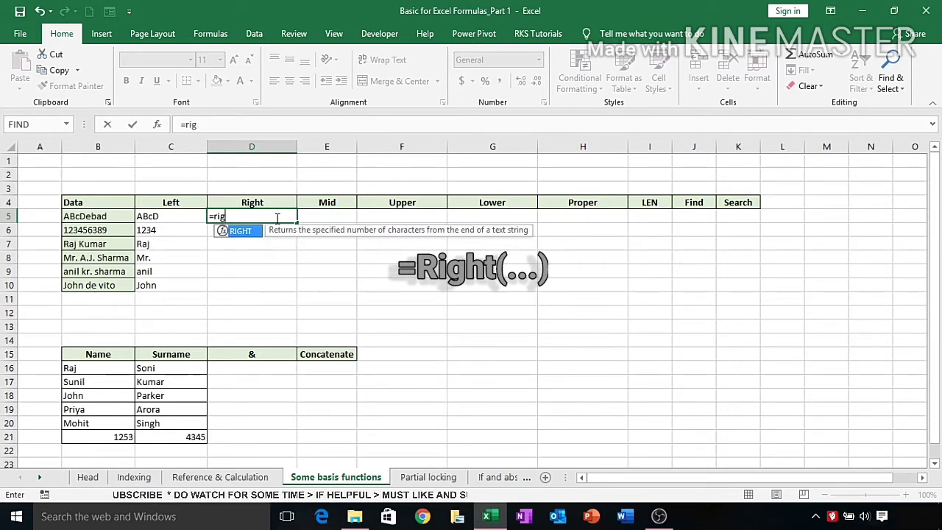
{"action": "type", "text": "ht"}
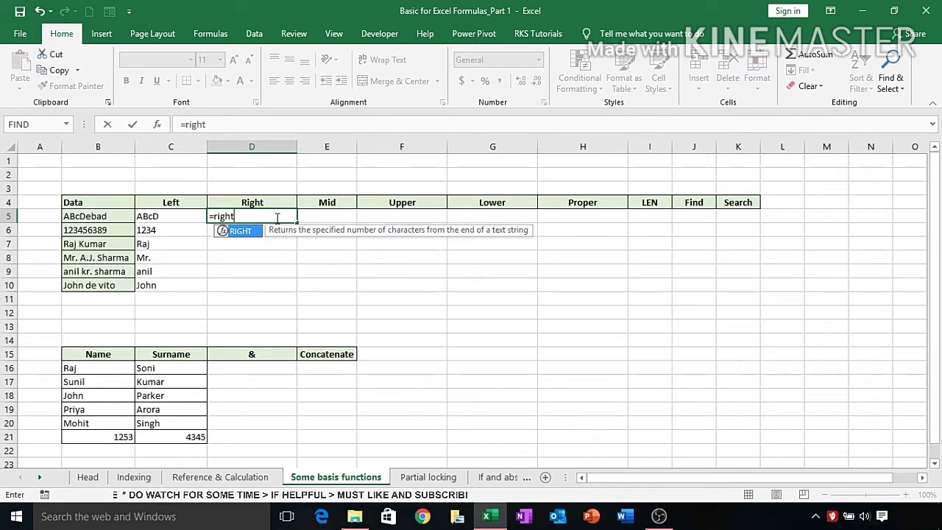
{"action": "key", "text": "Tab"}
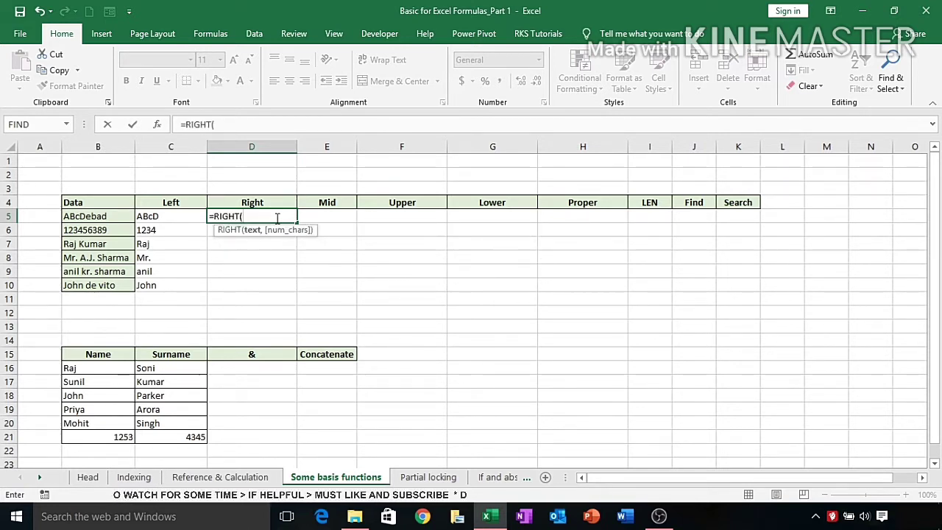
{"action": "left_click", "coordinate": [104, 216]}
{"action": "type", "text": ","}
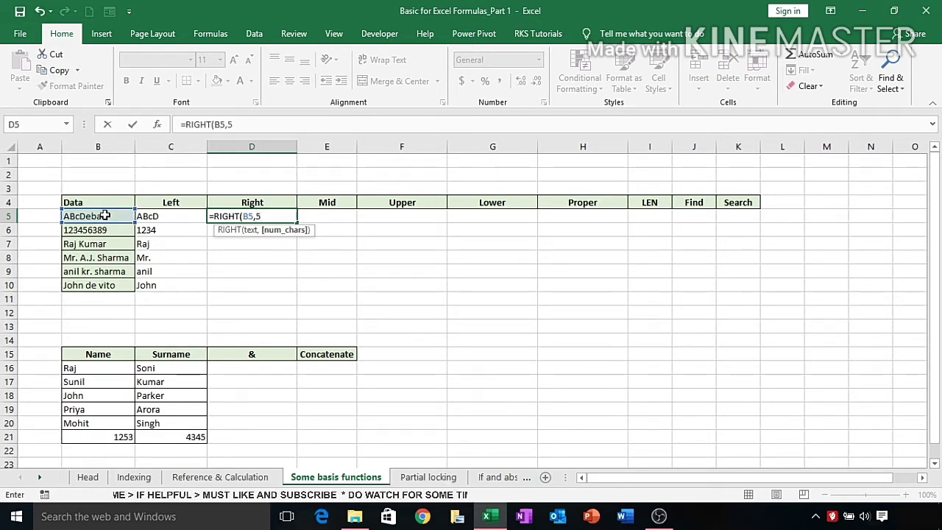
{"action": "type", "text": "5)"}
{"action": "key", "text": "Return"}
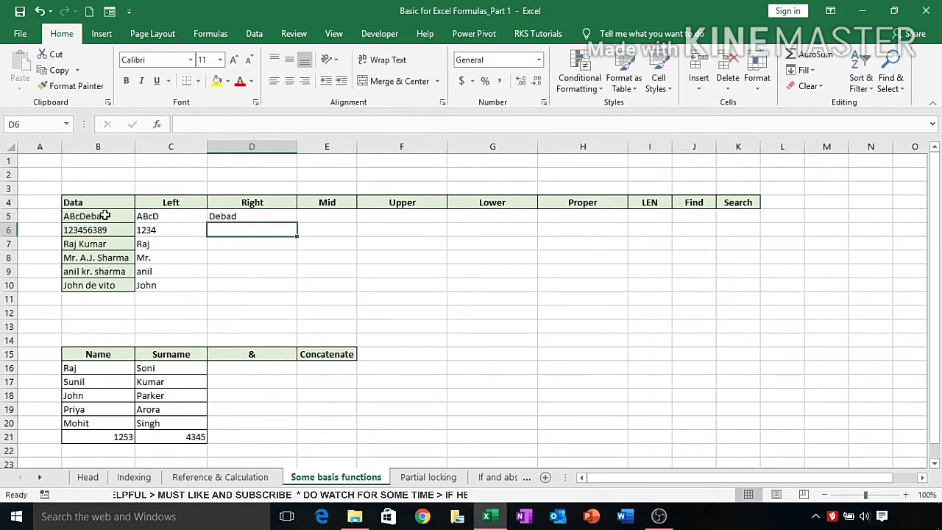
{"action": "left_click_drag", "start_coordinate": [244, 217], "coordinate": [242, 279]}
{"action": "key", "text": "ctrl+d"}
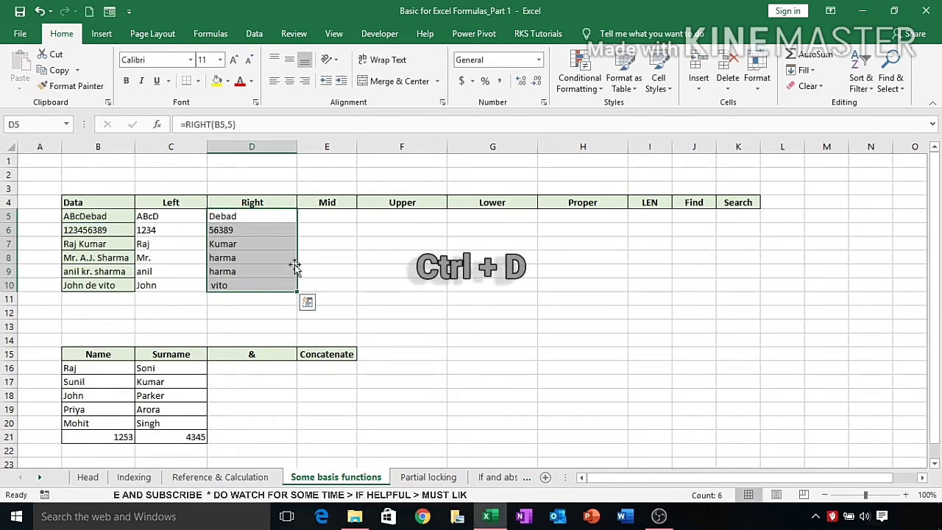
Enter the formula =MID(B5,3,4) in E5 to extract four characters starting at the third.
{"action": "left_click", "coordinate": [322, 219]}
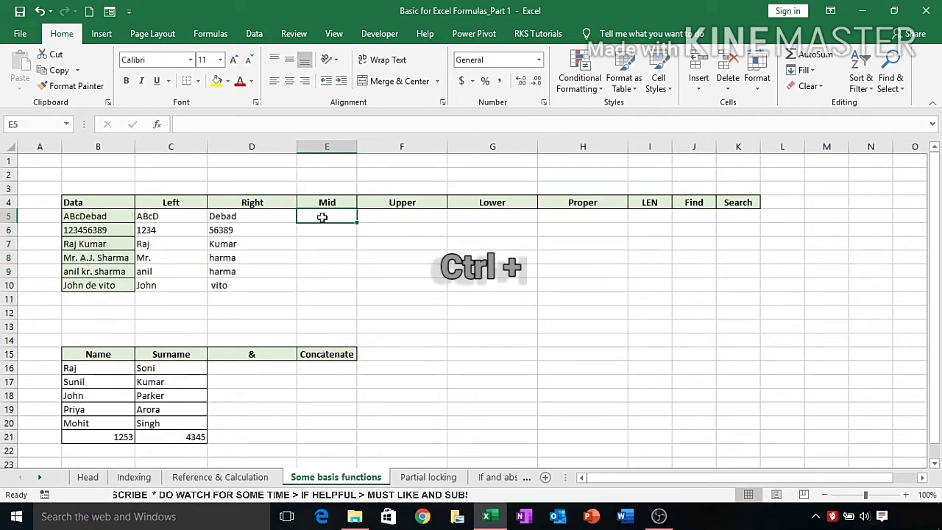
{"action": "type", "text": "=mid("}
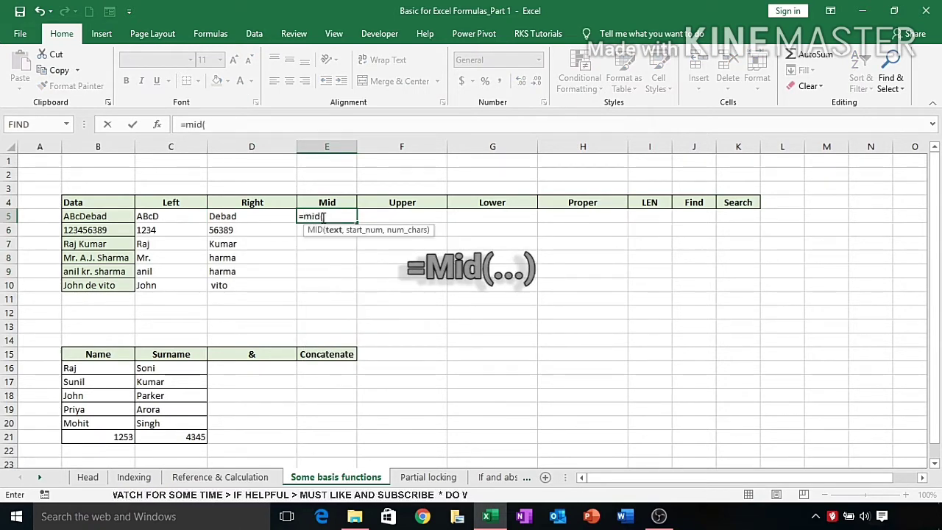
{"action": "left_click", "coordinate": [103, 216]}
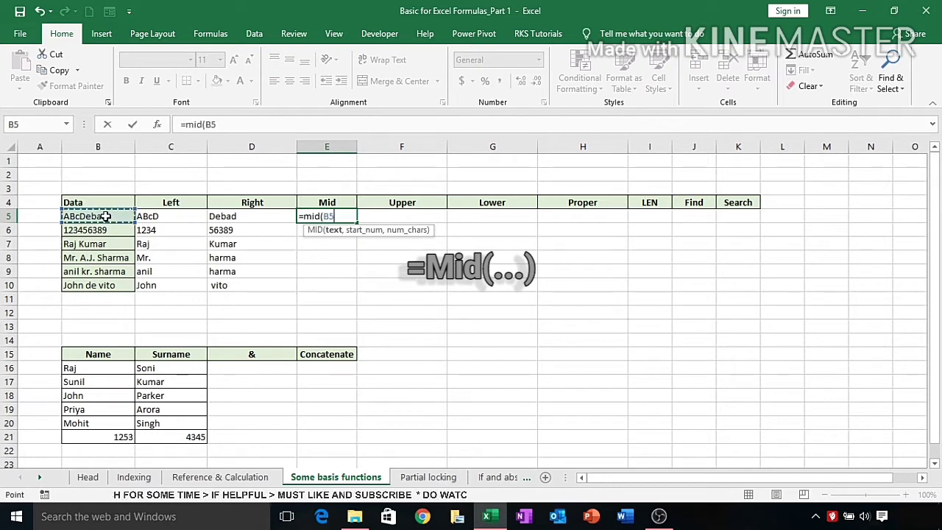
{"action": "type", "text": ","}
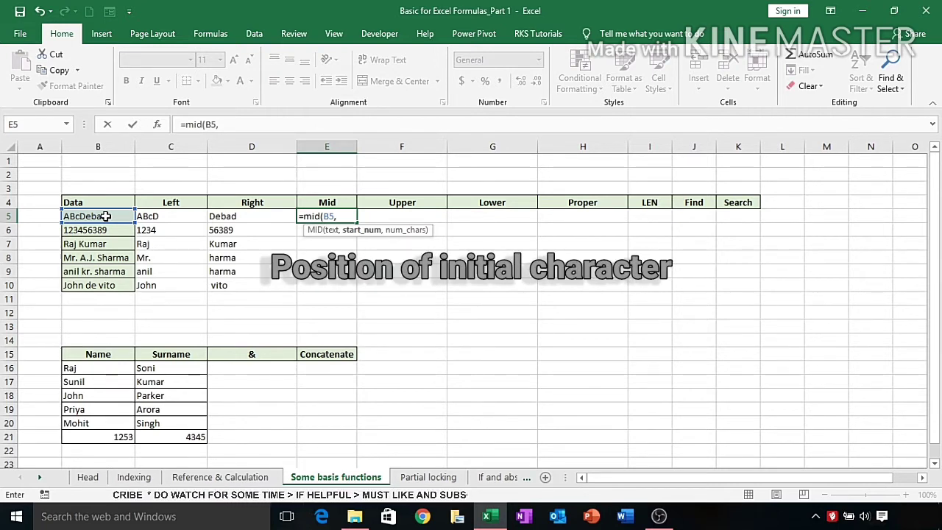
{"action": "type", "text": "3,4"}
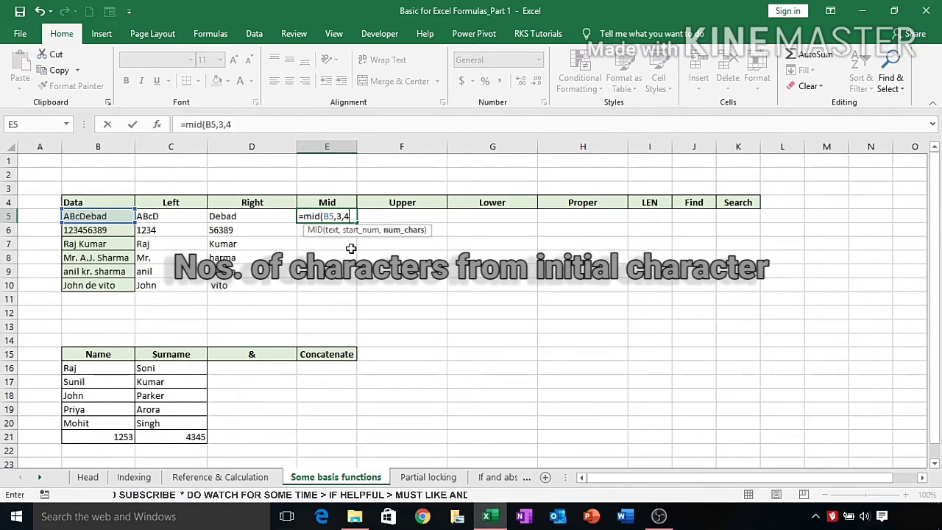
{"action": "type", "text": ")"}
{"action": "key", "text": "Return"}
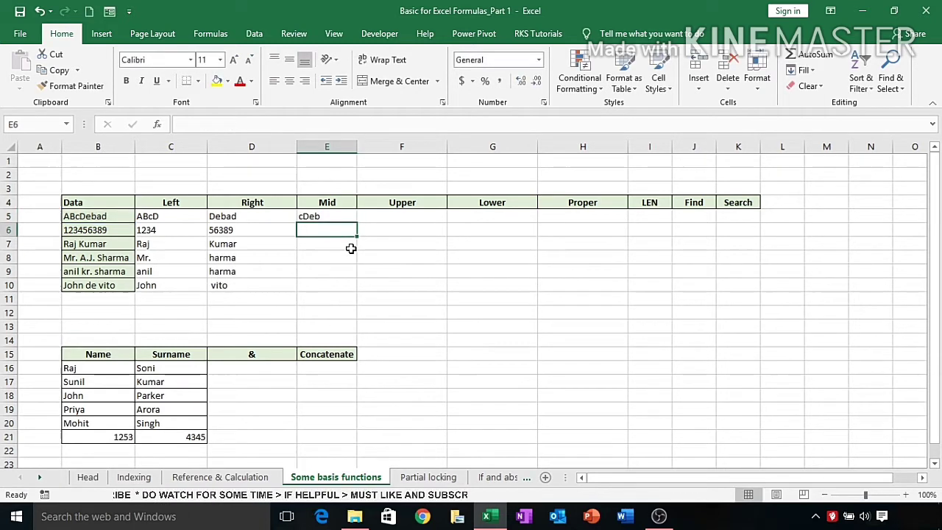
Fill the MID formula down from E5 to E10.
{"action": "left_click", "coordinate": [340, 219]}
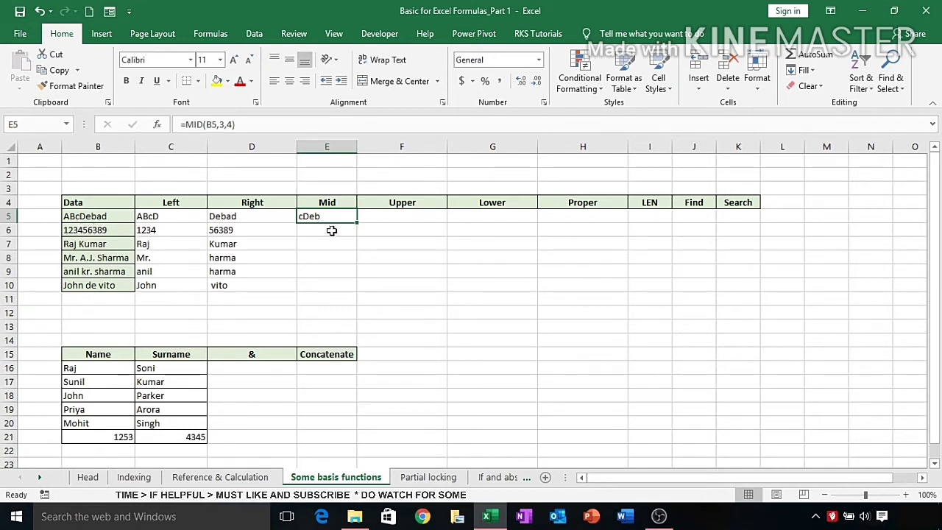
{"action": "left_click_drag", "start_coordinate": [342, 217], "coordinate": [336, 280]}
{"action": "key", "text": "ctrl+d"}
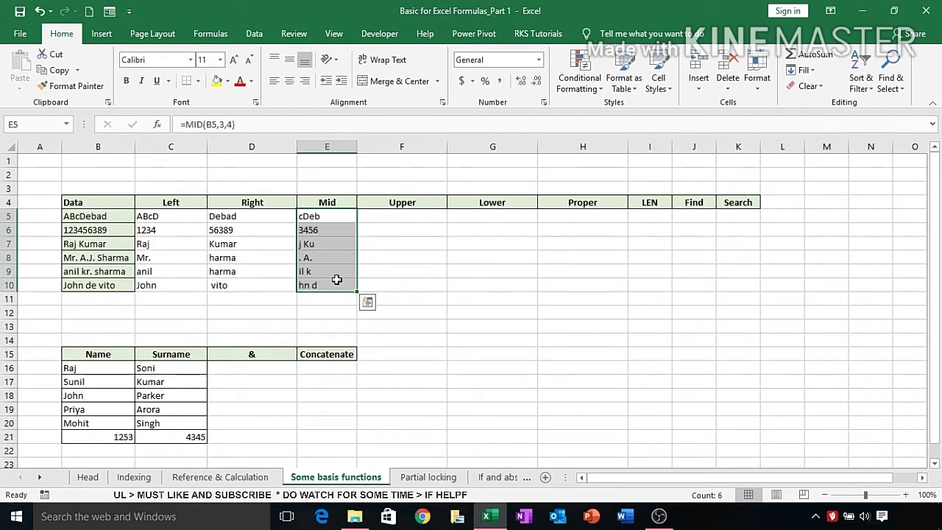
Enter the formula =UPPER(B5) in F5 and fill it down to F10 to convert the Data column to uppercase.
{"action": "left_click", "coordinate": [405, 284]}
{"action": "left_click_drag", "start_coordinate": [119, 216], "coordinate": [127, 281]}
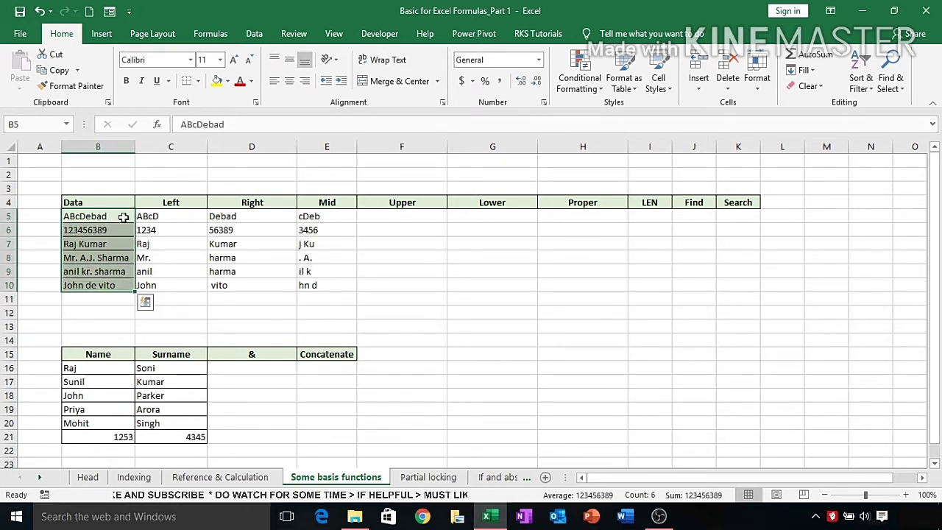
{"action": "left_click", "coordinate": [409, 217]}
{"action": "type", "text": "=up"}
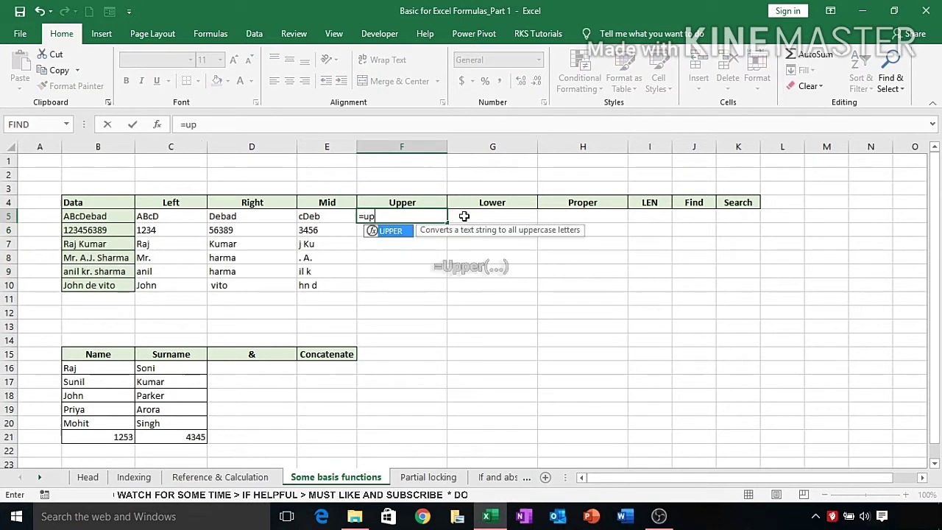
{"action": "type", "text": "per("}
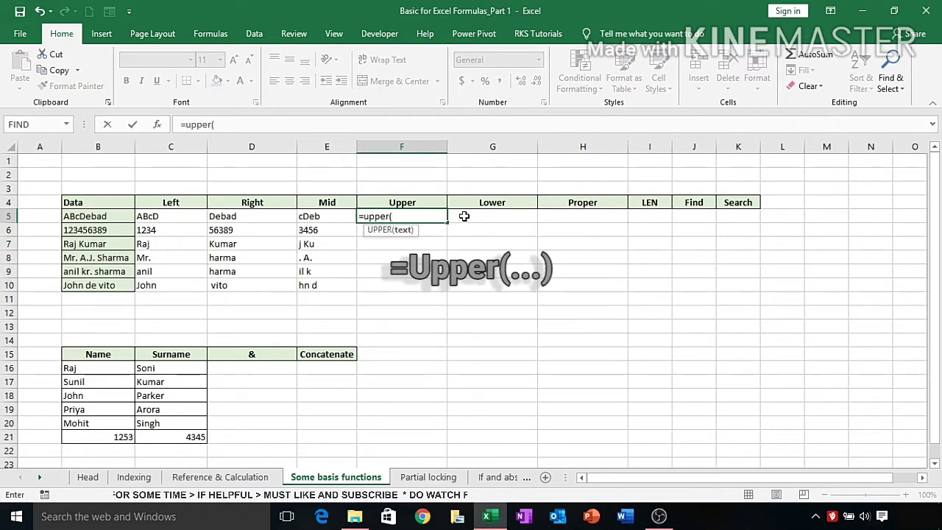
{"action": "left_click", "coordinate": [114, 215]}
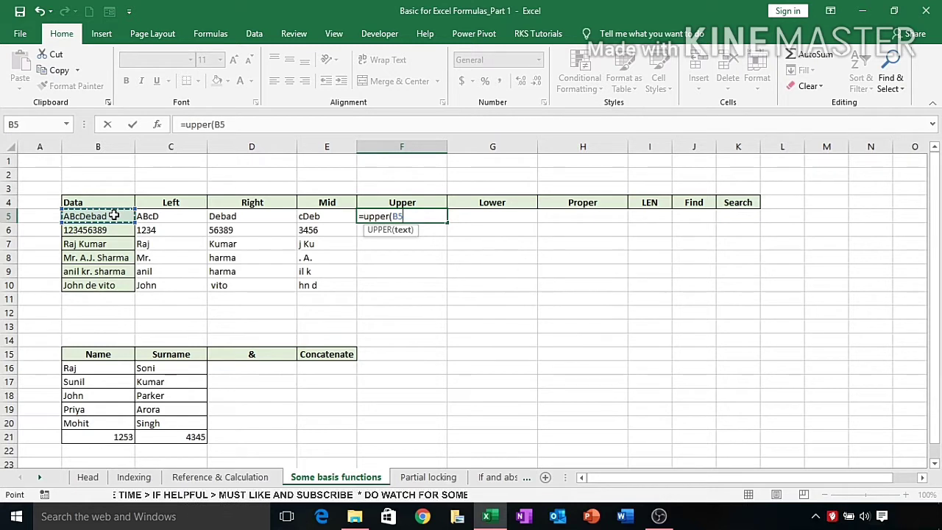
{"action": "key", "text": "Return"}
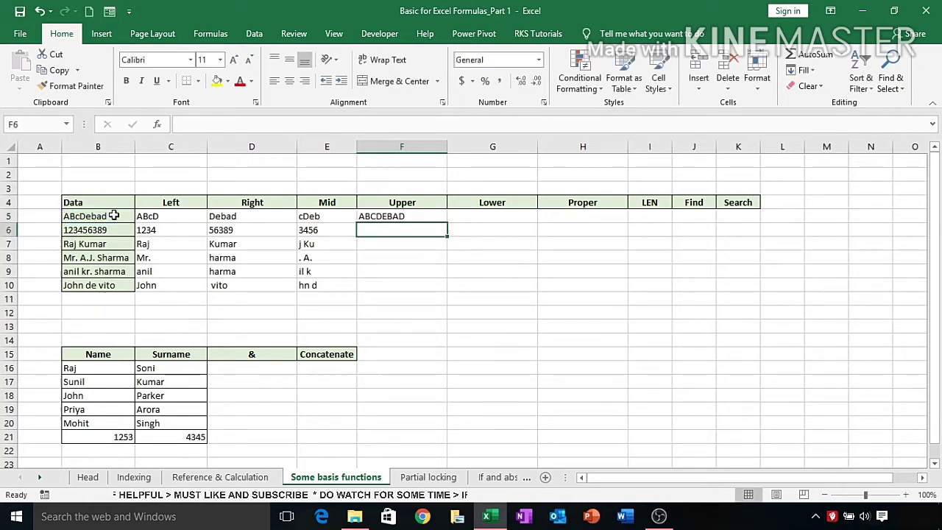
{"action": "left_click_drag", "start_coordinate": [414, 216], "coordinate": [415, 280]}
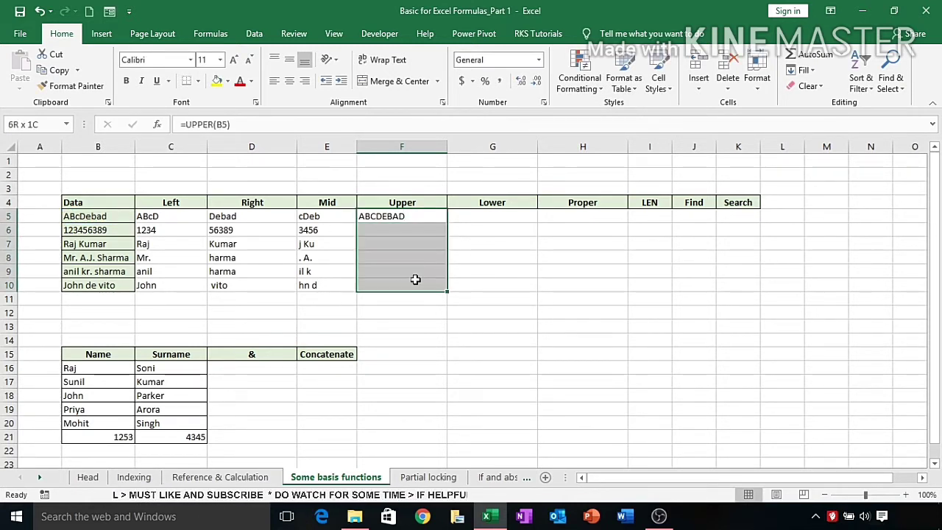
{"action": "key", "text": "ctrl+d"}
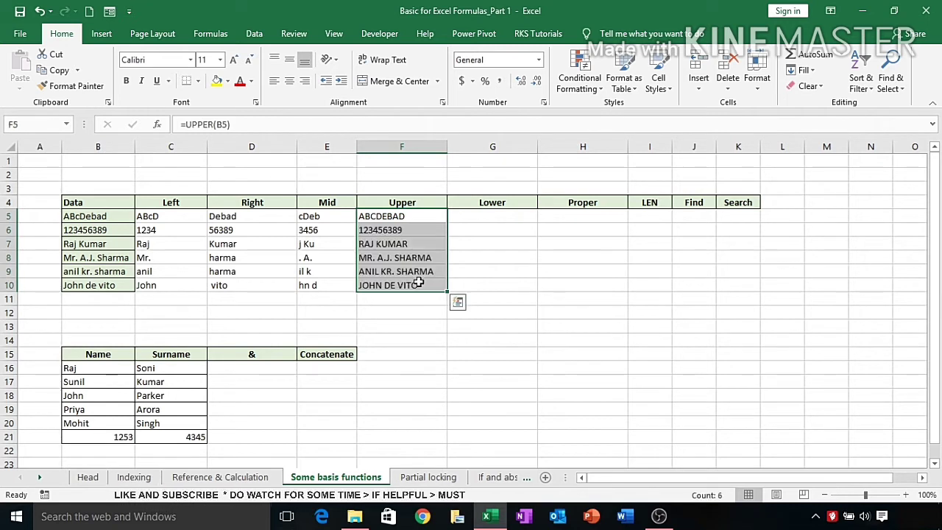
Enter the formula =LOWER(B5) in G5 and fill it down to G10 to convert the Data column to lowercase.
{"action": "left_click", "coordinate": [492, 217]}
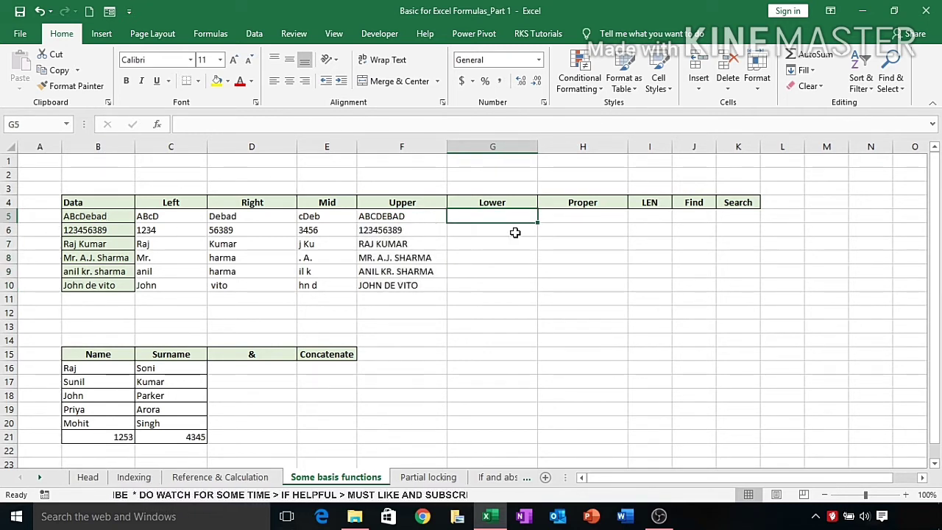
{"action": "type", "text": "=lower"}
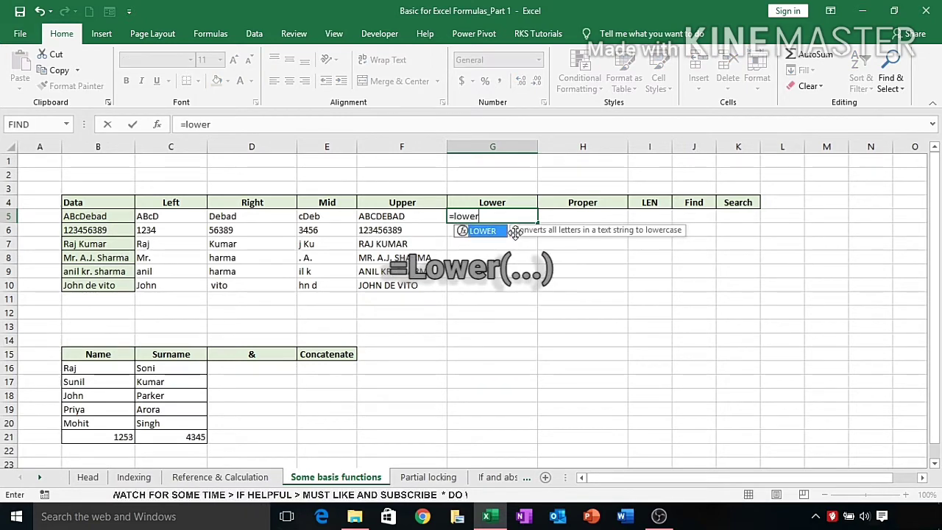
{"action": "type", "text": "("}
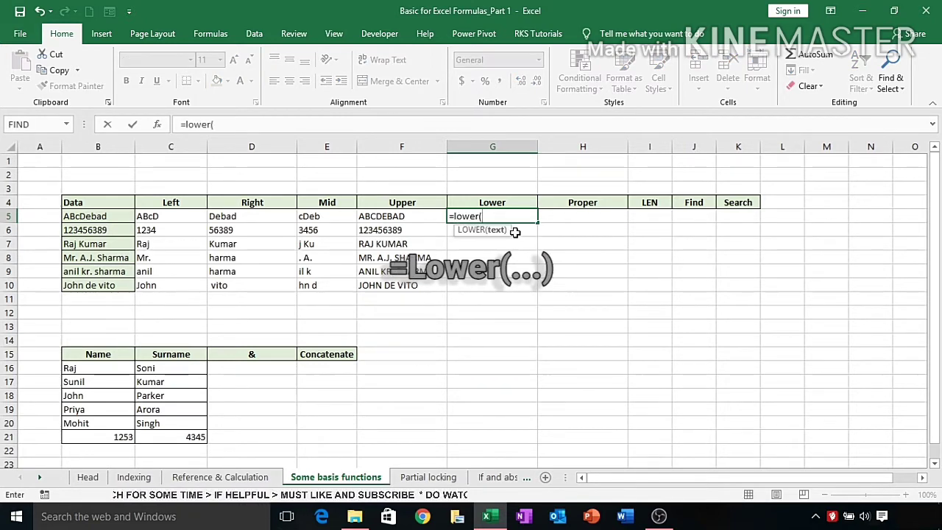
{"action": "left_click", "coordinate": [114, 221]}
{"action": "type", "text": ")"}
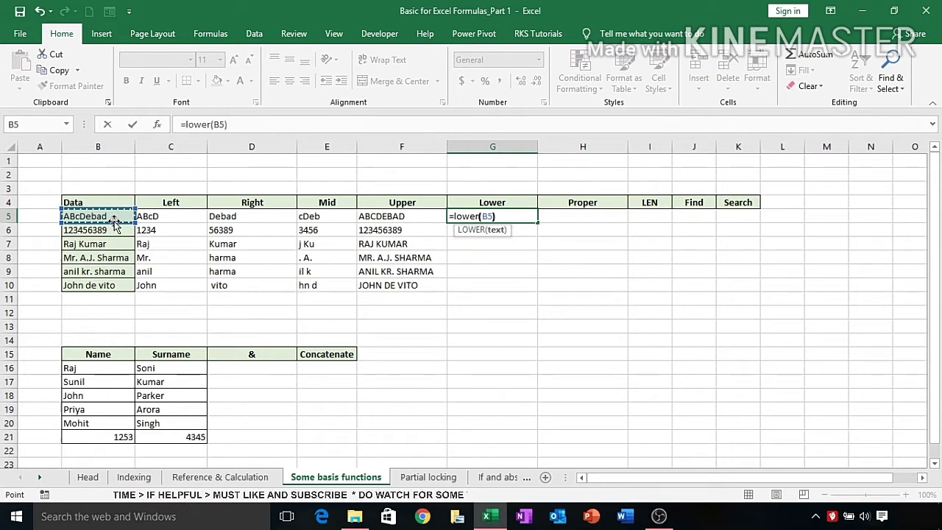
{"action": "key", "text": "ctrl+Return"}
{"action": "key", "text": "shift+Down"}
{"action": "key", "text": "shift+Down"}
{"action": "key", "text": "shift+Down"}
{"action": "key", "text": "shift+Down"}
{"action": "key", "text": "shift+Down"}
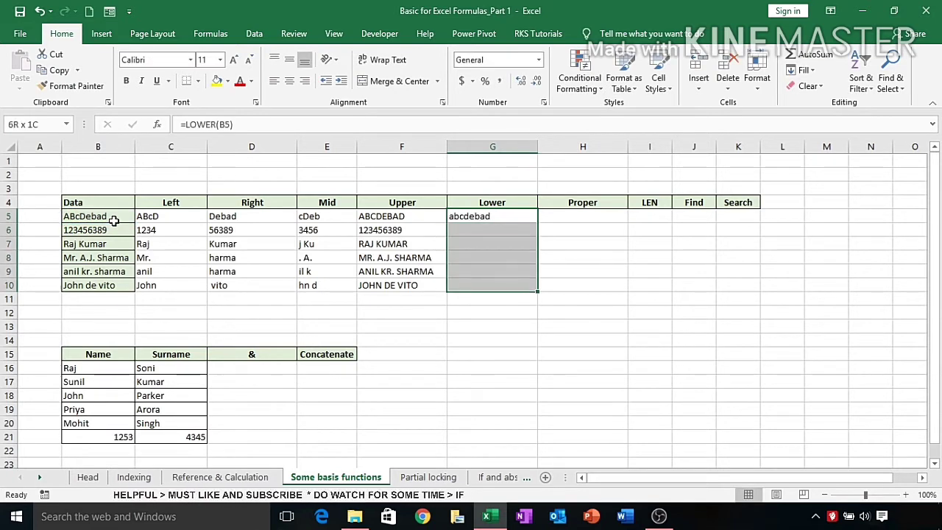
{"action": "key", "text": "ctrl+d"}
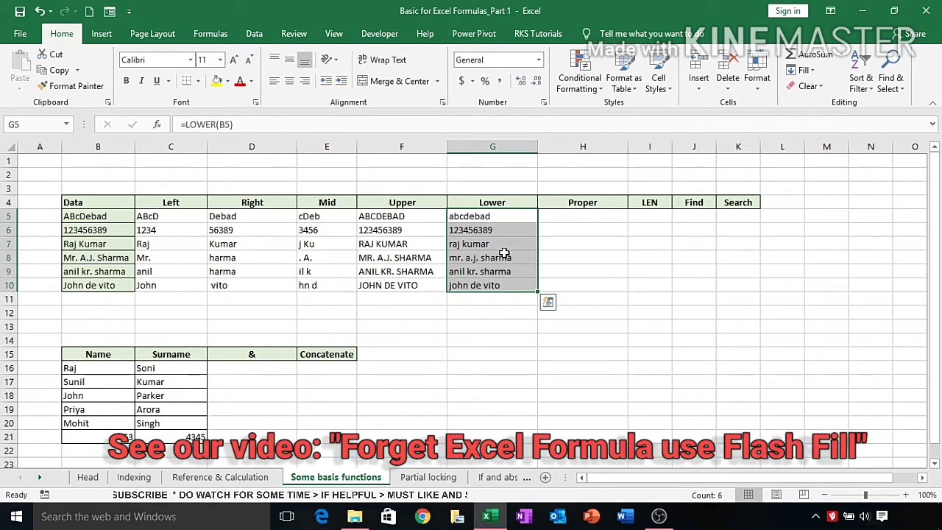
Enter the formula =PROPER(B5) in H5 and fill it down to H10 to capitalize each word of the Data column.
{"action": "left_click", "coordinate": [595, 218]}
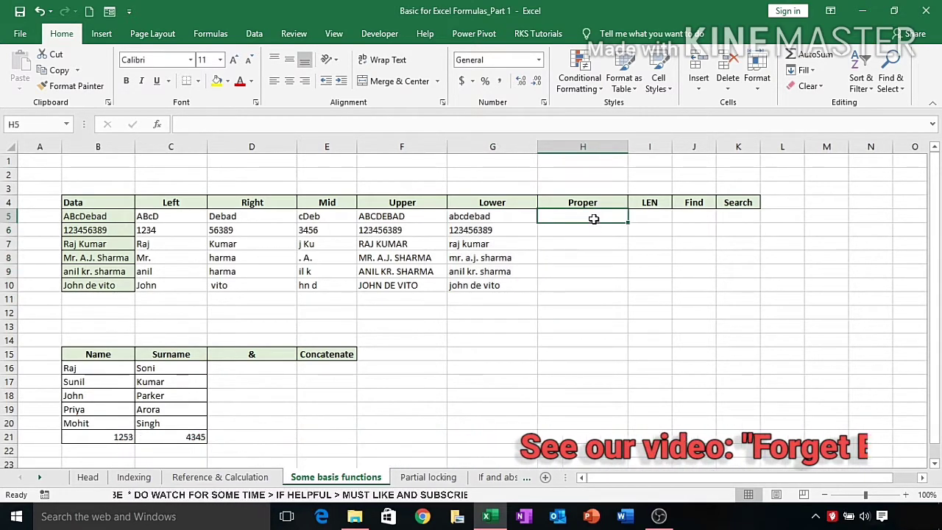
{"action": "type", "text": "=Pr"}
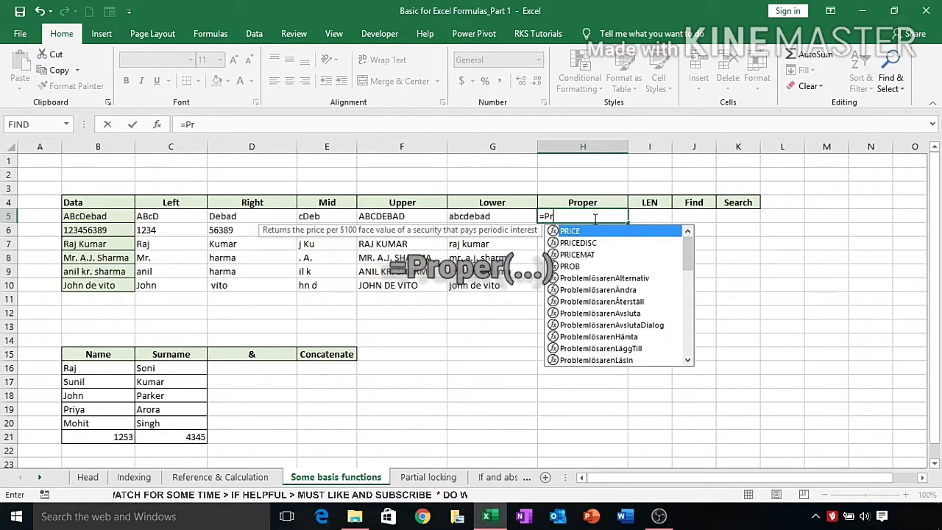
{"action": "type", "text": "oper("}
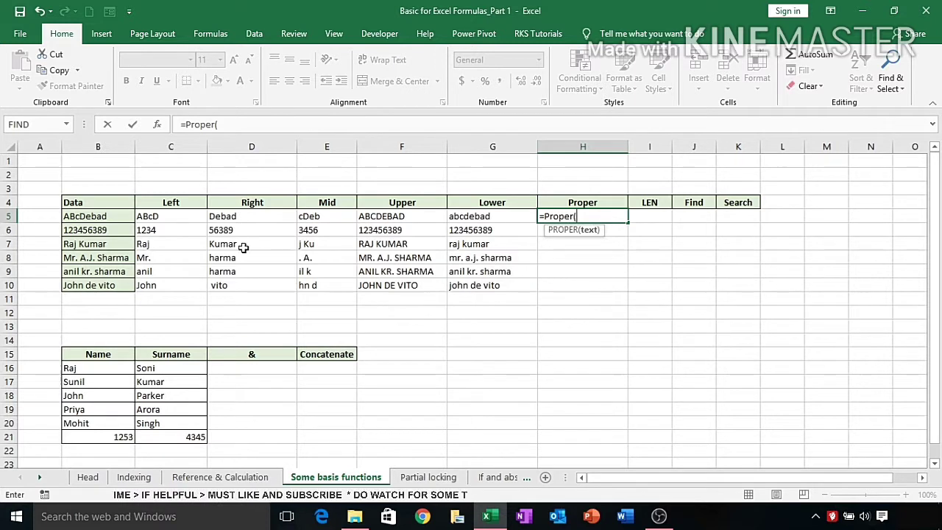
{"action": "left_click", "coordinate": [114, 218]}
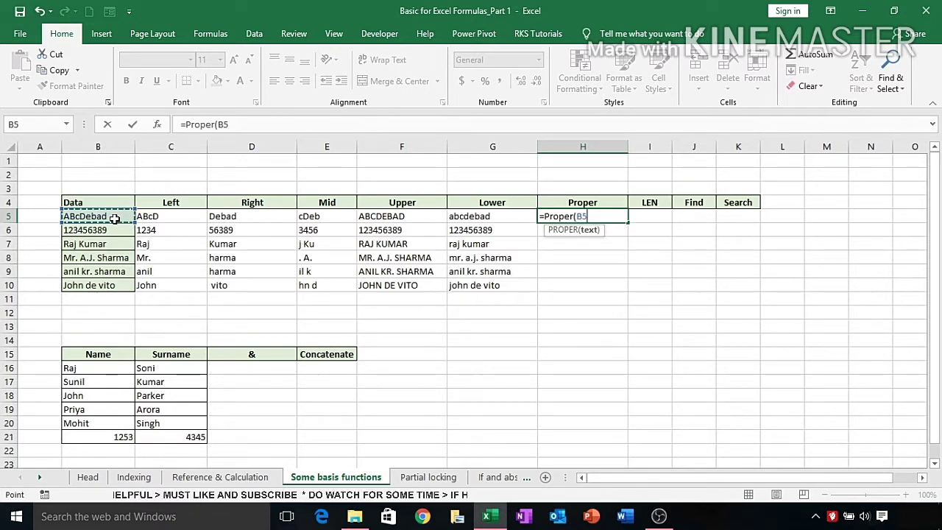
{"action": "type", "text": ")"}
{"action": "key", "text": "ctrl+Return"}
{"action": "key", "text": "shift+Down"}
{"action": "key", "text": "shift+Down"}
{"action": "key", "text": "shift+Down"}
{"action": "key", "text": "shift+Down"}
{"action": "key", "text": "shift+Down"}
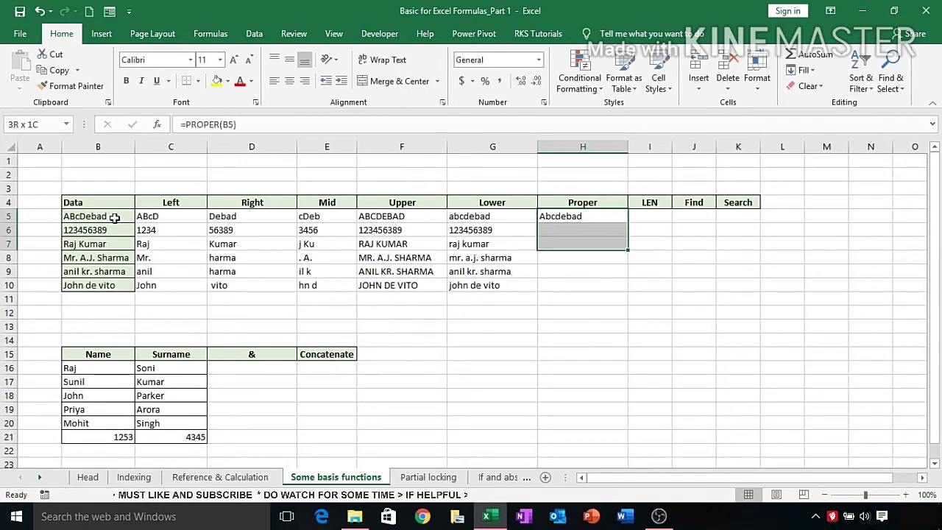
{"action": "key", "text": "ctrl+d"}
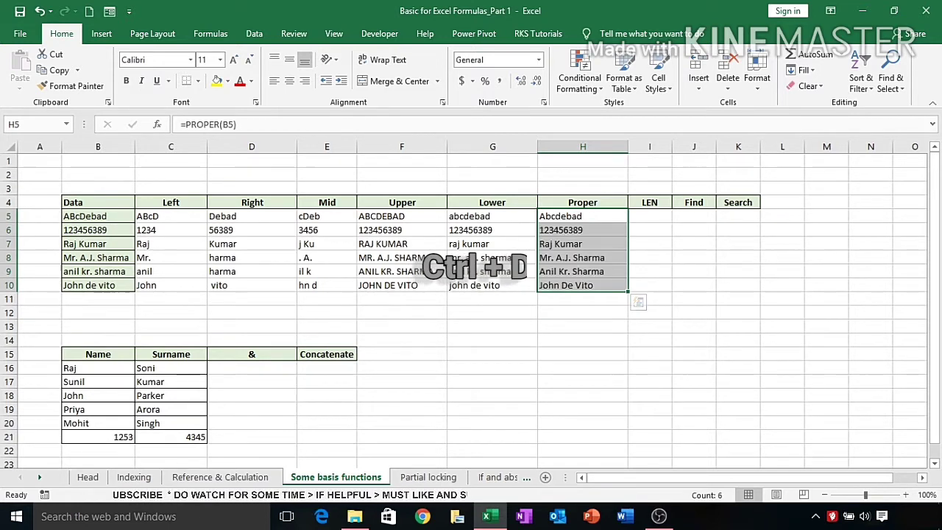
Enter the formula =LEN(B5) in I5 to count the characters of the first Data entry.
{"action": "left_click", "coordinate": [653, 219]}
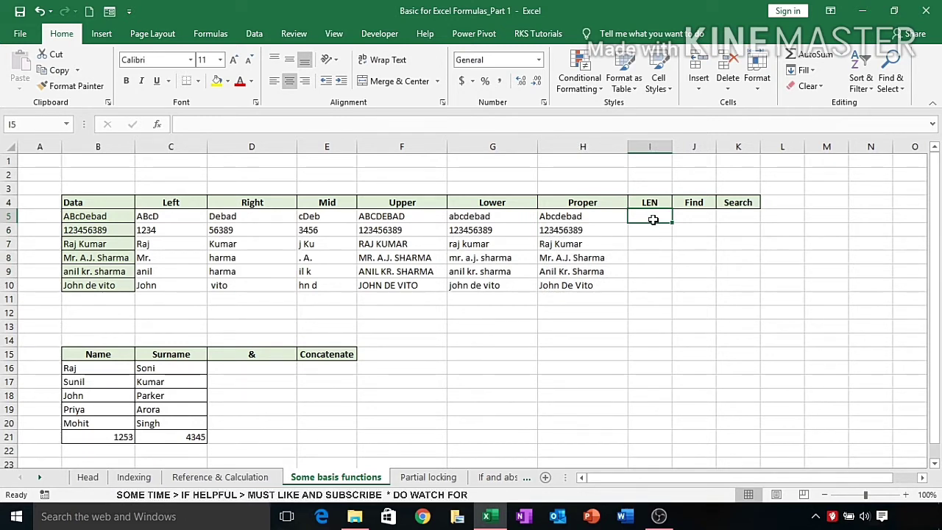
{"action": "type", "text": "="}
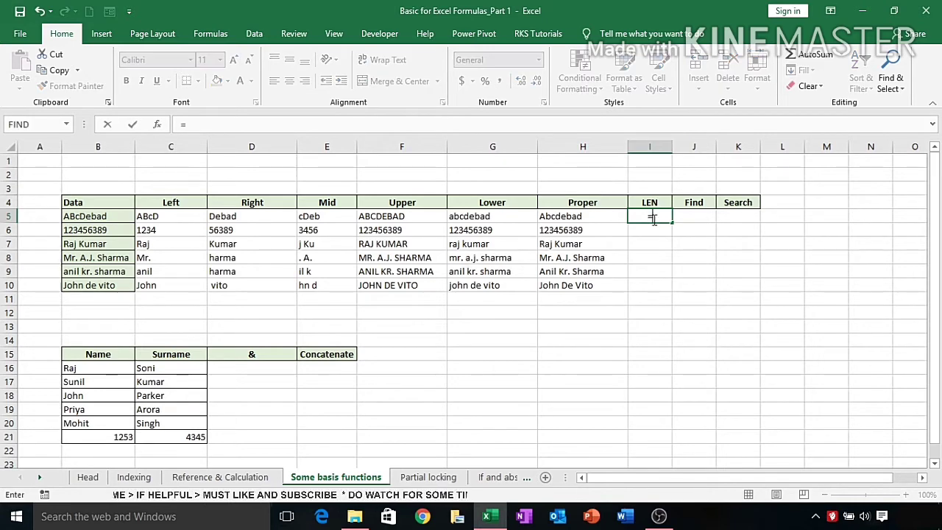
{"action": "type", "text": "len("}
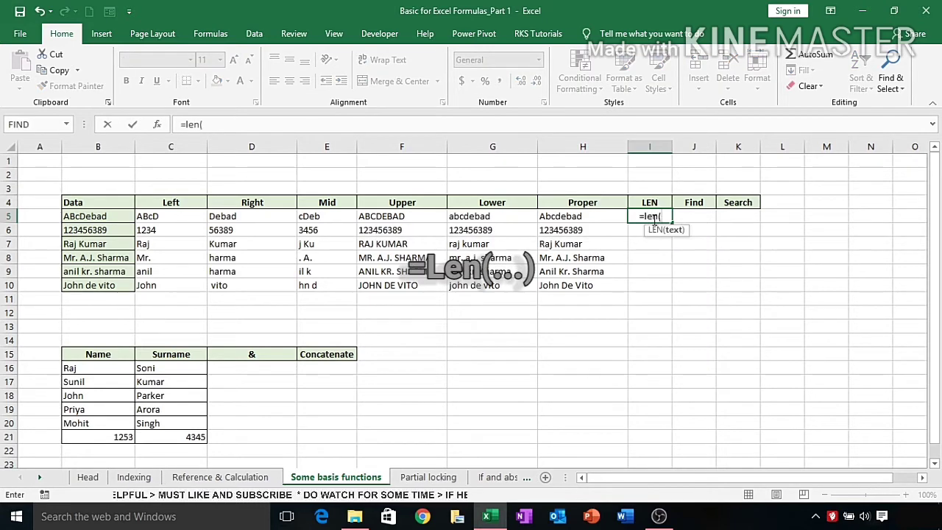
{"action": "left_click", "coordinate": [90, 217]}
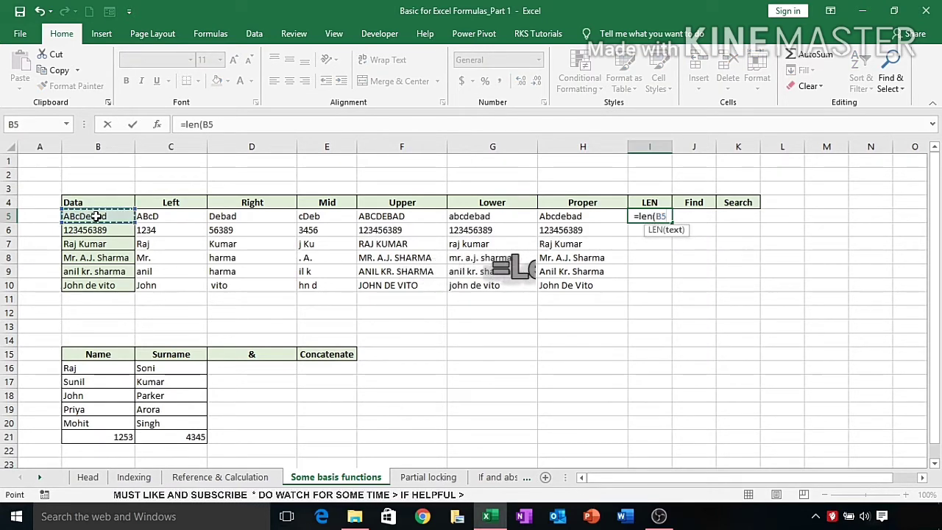
{"action": "type", "text": ")"}
{"action": "key", "text": "ctrl+Return"}
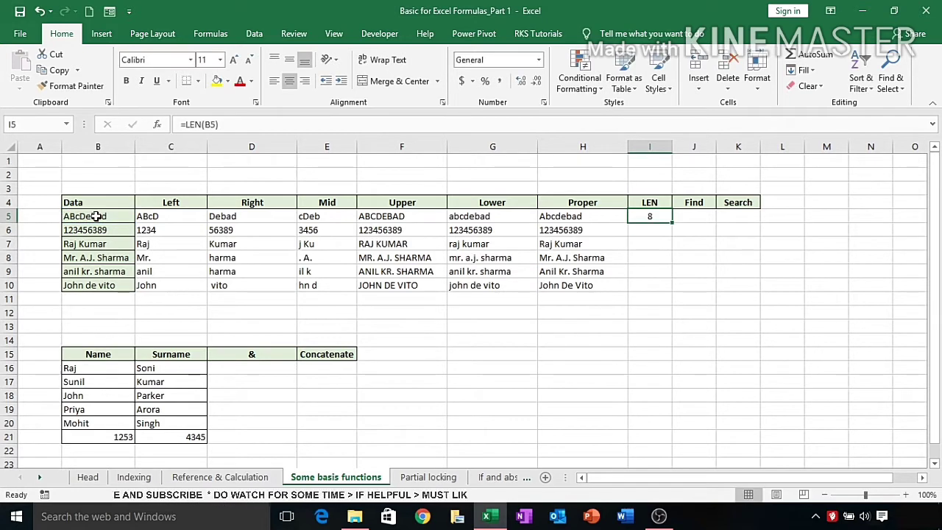
Fill the LEN formula down from I5 to I10.
{"action": "key", "text": "shift+Down"}
{"action": "key", "text": "shift+Down"}
{"action": "key", "text": "shift+Down"}
{"action": "key", "text": "shift+Down"}
{"action": "key", "text": "shift+Down"}
{"action": "key", "text": "ctrl+d"}
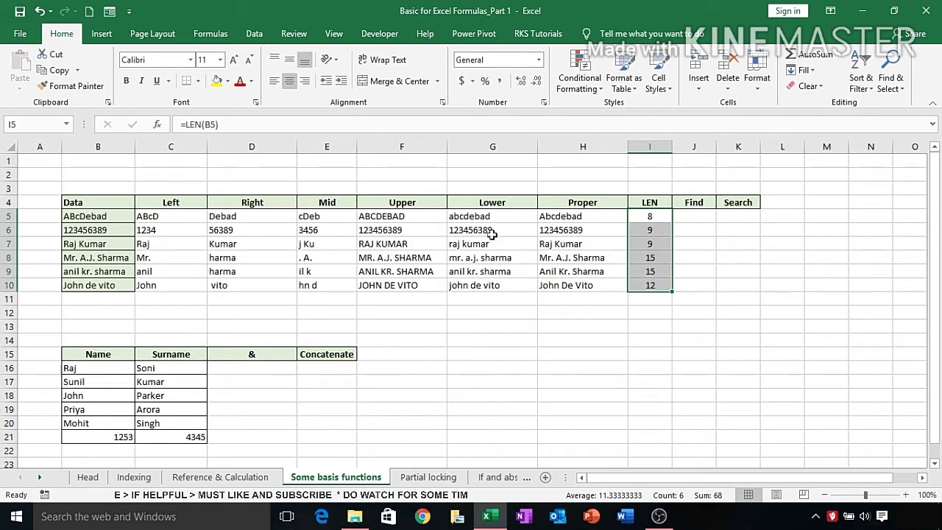
Enter the formula =FIND("a",B5) in J5 to locate the lowercase letter a in the first Data entry.
{"action": "left_click", "coordinate": [686, 217]}
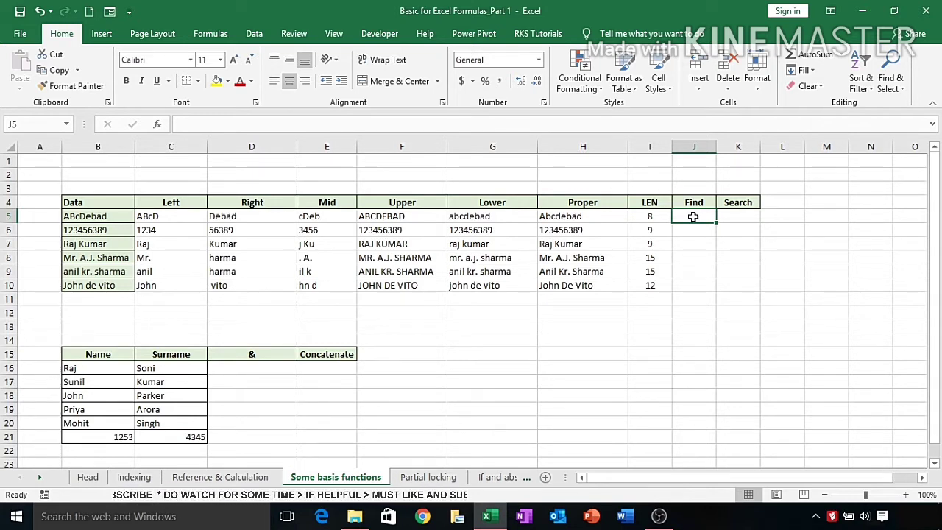
{"action": "type", "text": "=="}
{"action": "key", "text": "BackSpace"}
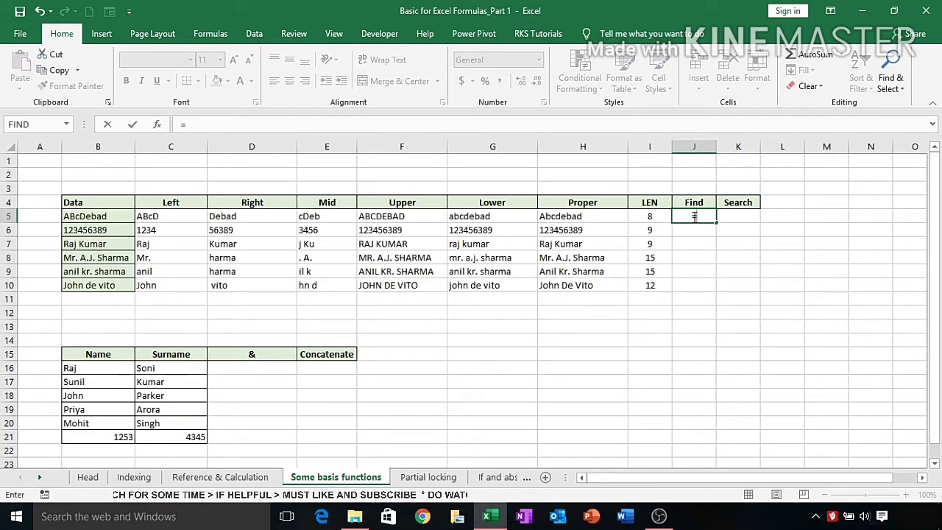
{"action": "type", "text": "find("}
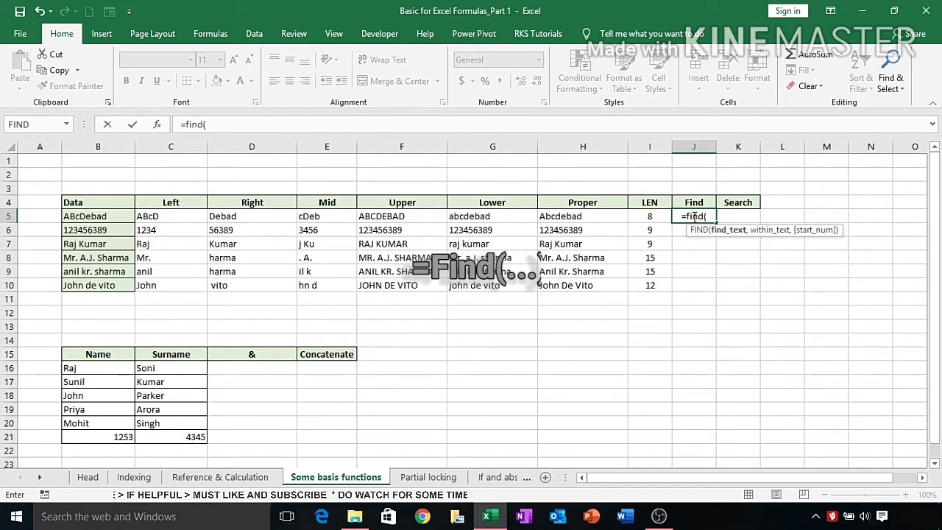
{"action": "type", "text": "\""}
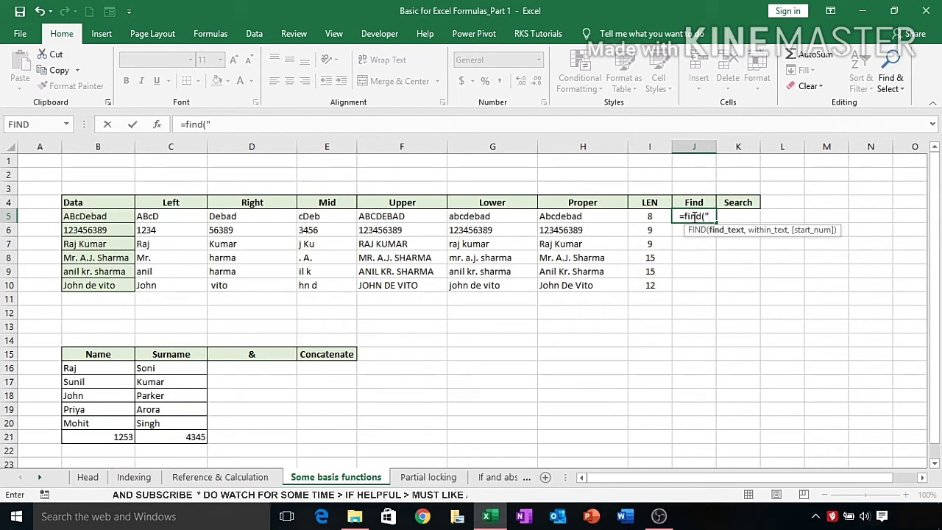
{"action": "type", "text": "a"}
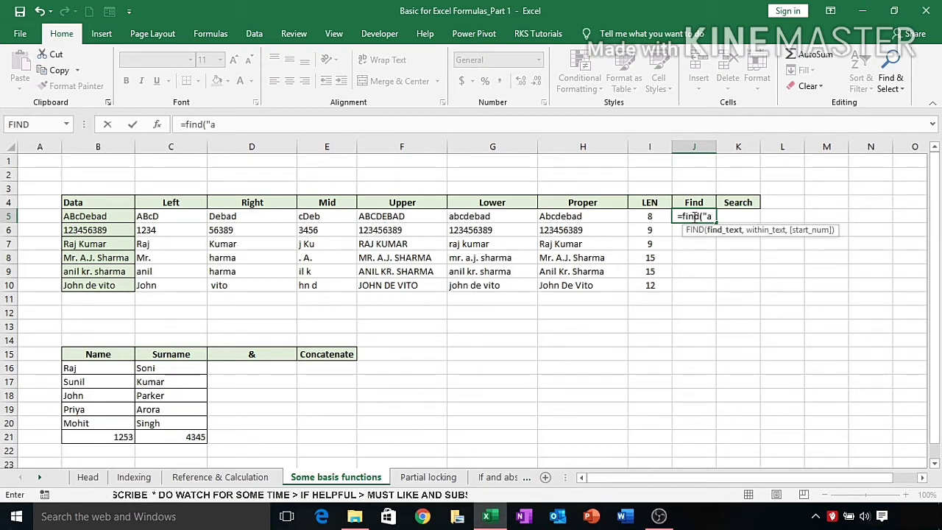
{"action": "type", "text": "\","}
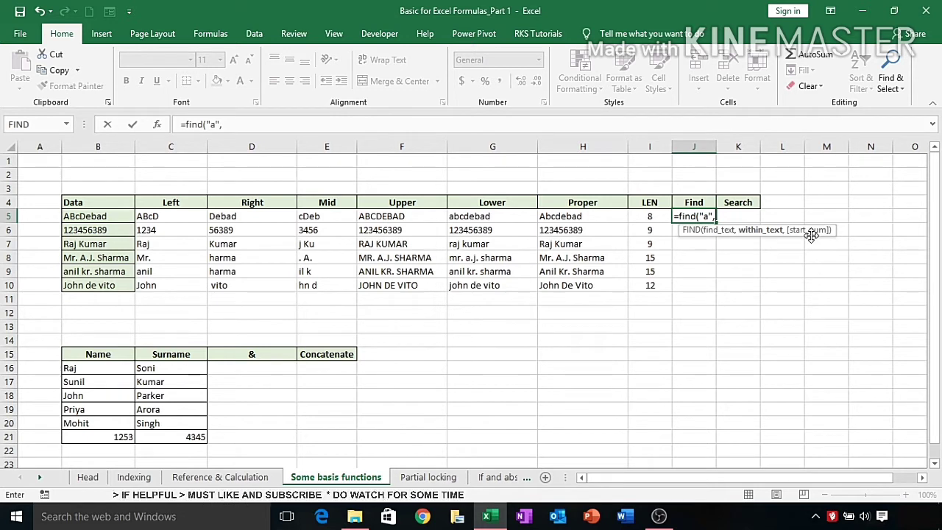
{"action": "left_click", "coordinate": [103, 214]}
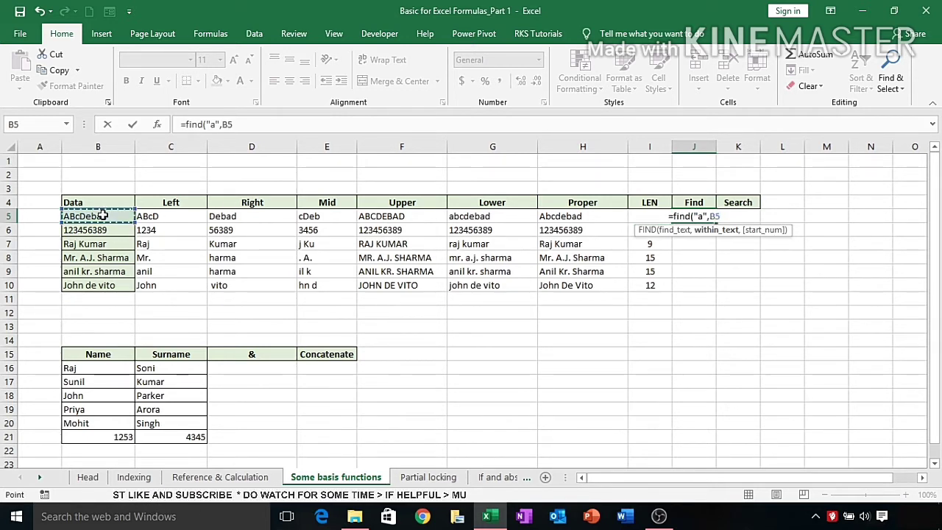
{"action": "type", "text": ")"}
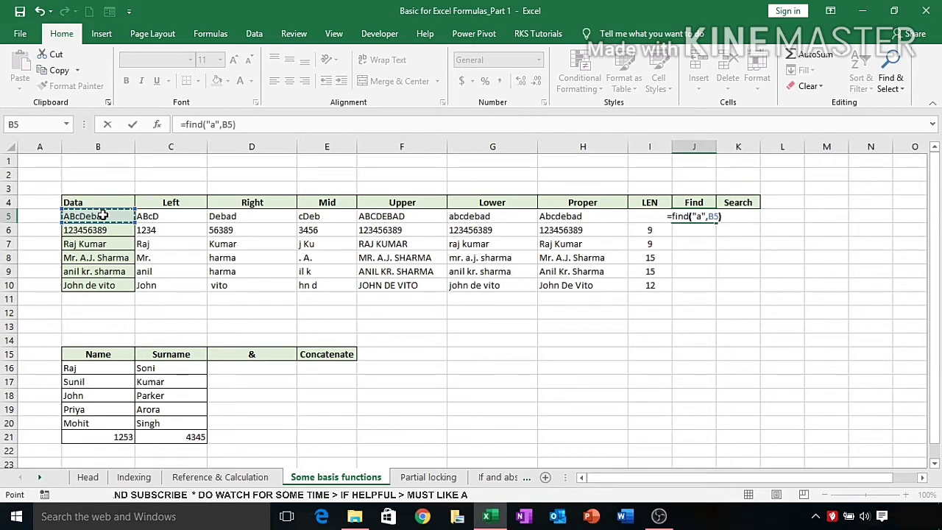
{"action": "key", "text": "Return"}
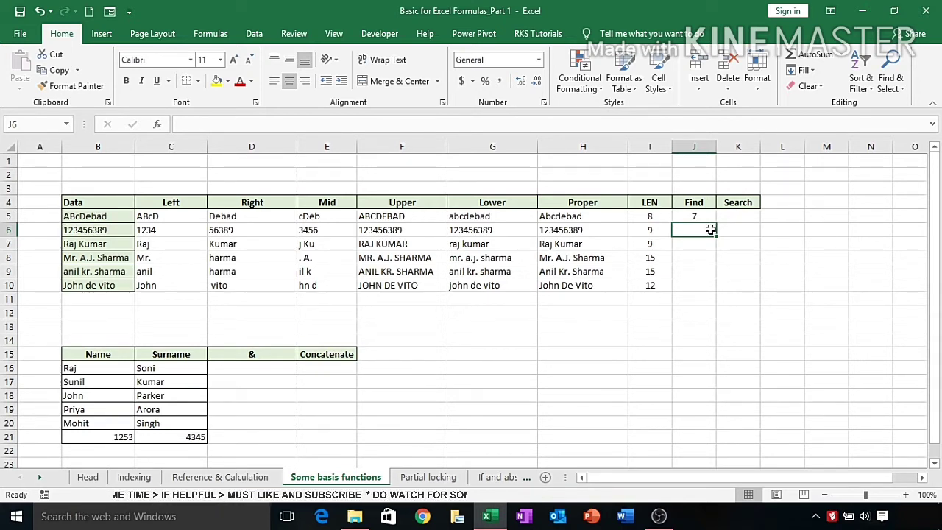
Enter the formula =SEARCH("a",B5) in K5 to locate the letter a regardless of case.
{"action": "left_click", "coordinate": [737, 219]}
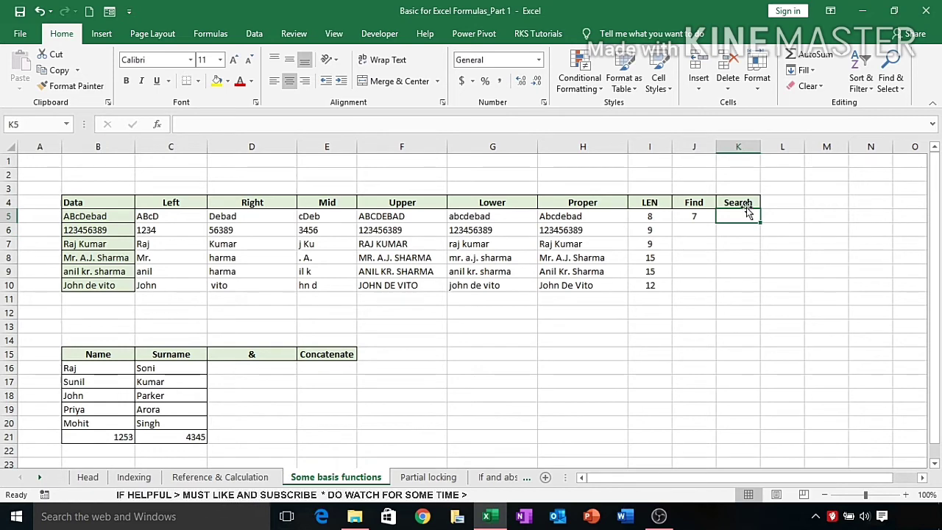
{"action": "type", "text": "="}
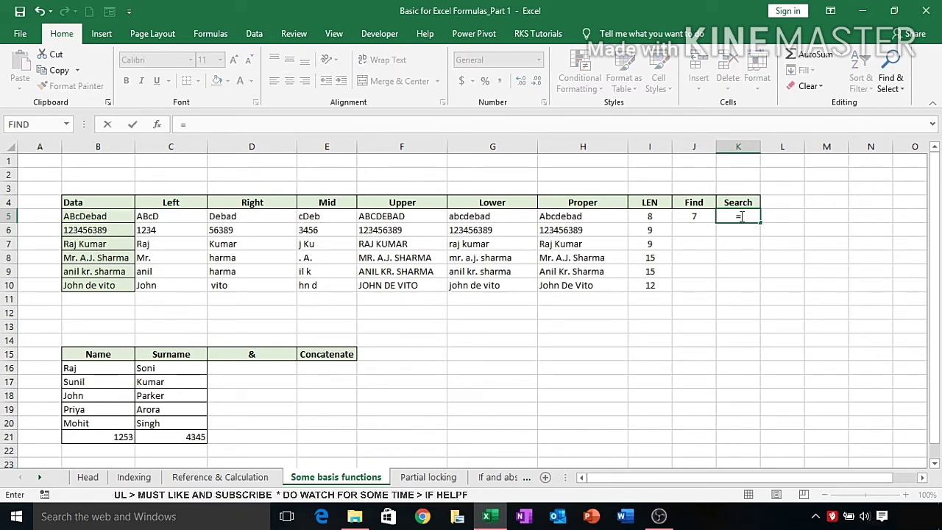
{"action": "type", "text": "search"}
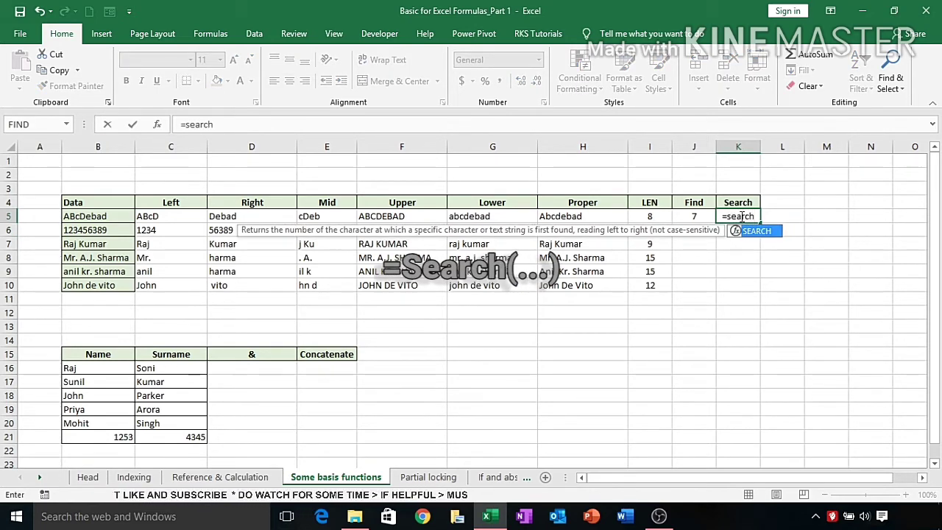
{"action": "type", "text": "(\"a"}
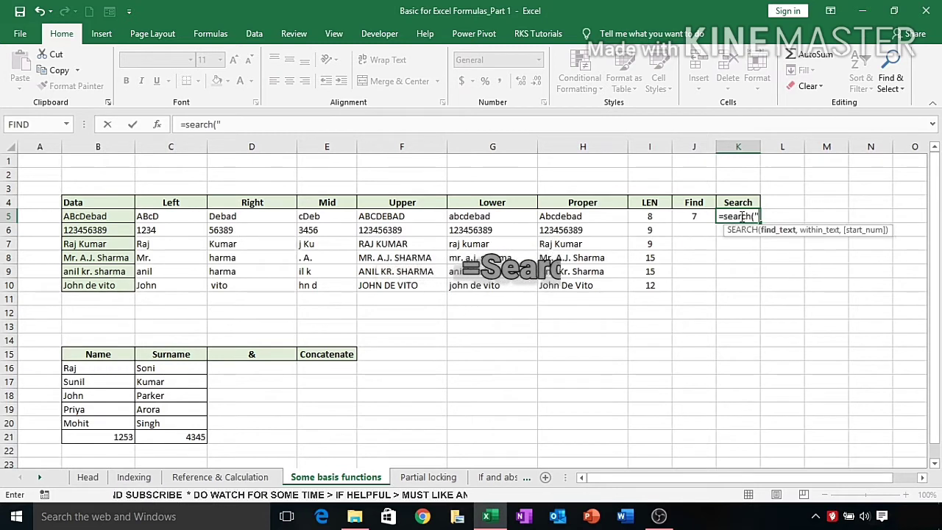
{"action": "type", "text": "\""}
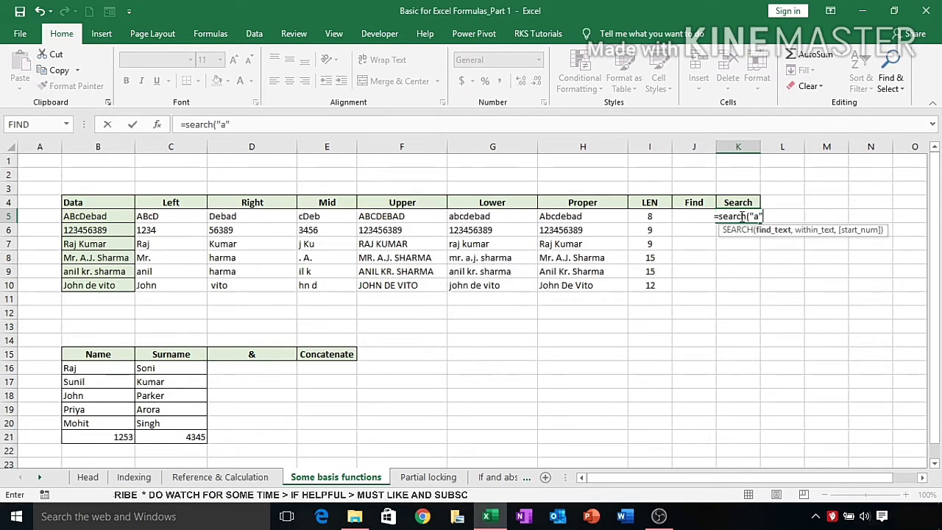
{"action": "type", "text": ","}
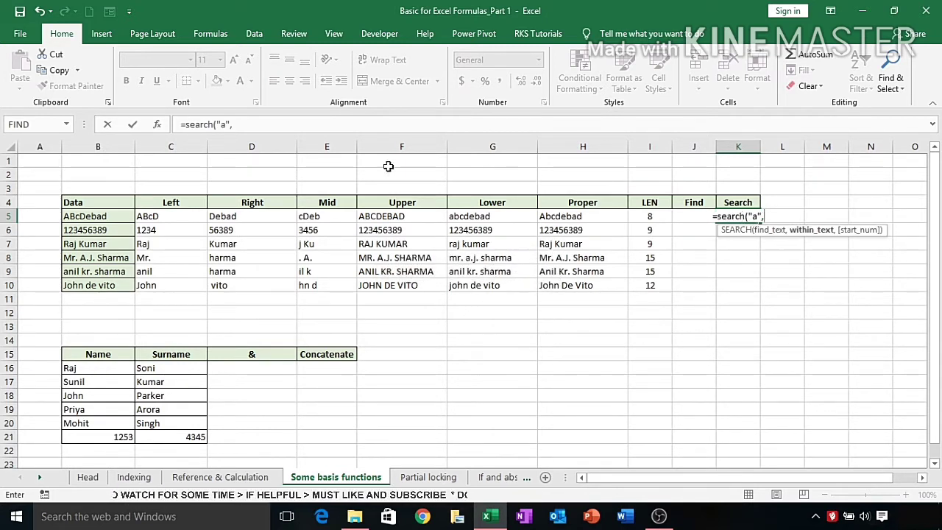
{"action": "left_click", "coordinate": [106, 216]}
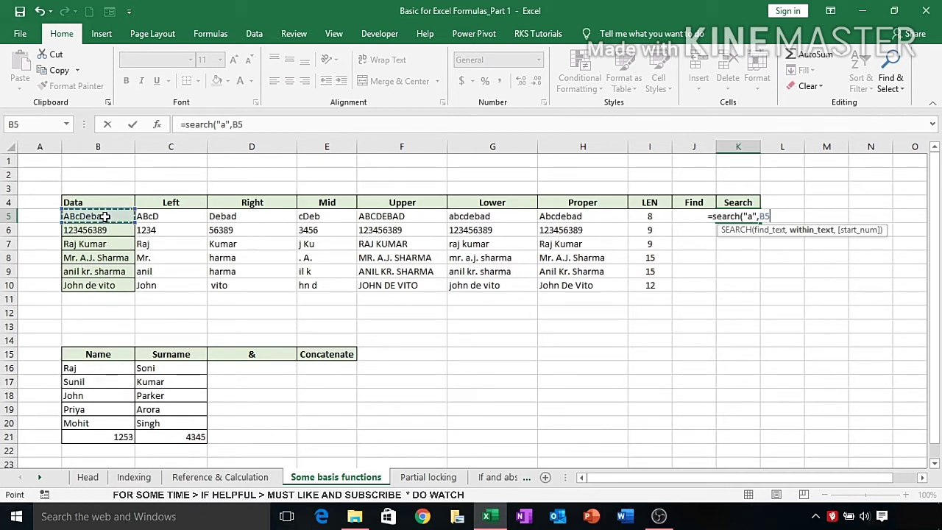
{"action": "type", "text": ")"}
{"action": "key", "text": "Return"}
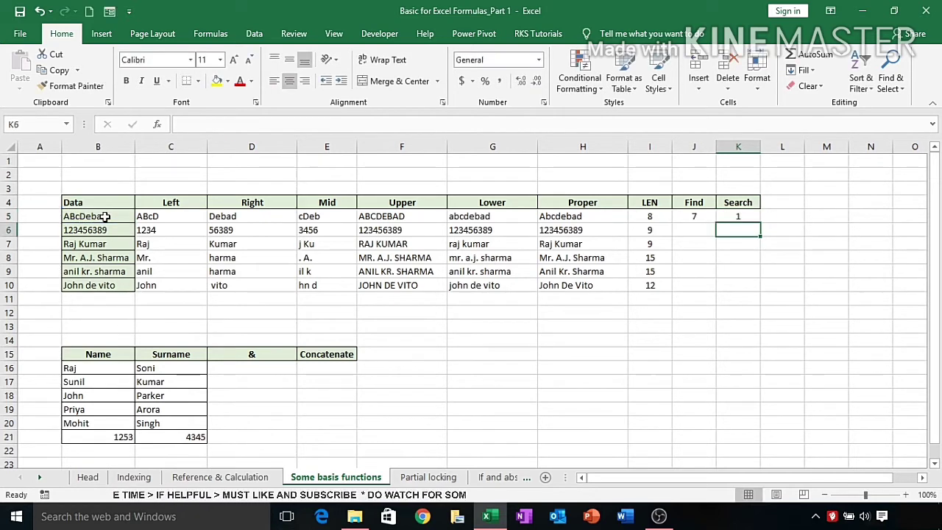
Change the FIND formula in J5 to =FIND("A",B5) so it looks for the uppercase letter A.
{"action": "left_click", "coordinate": [742, 217]}
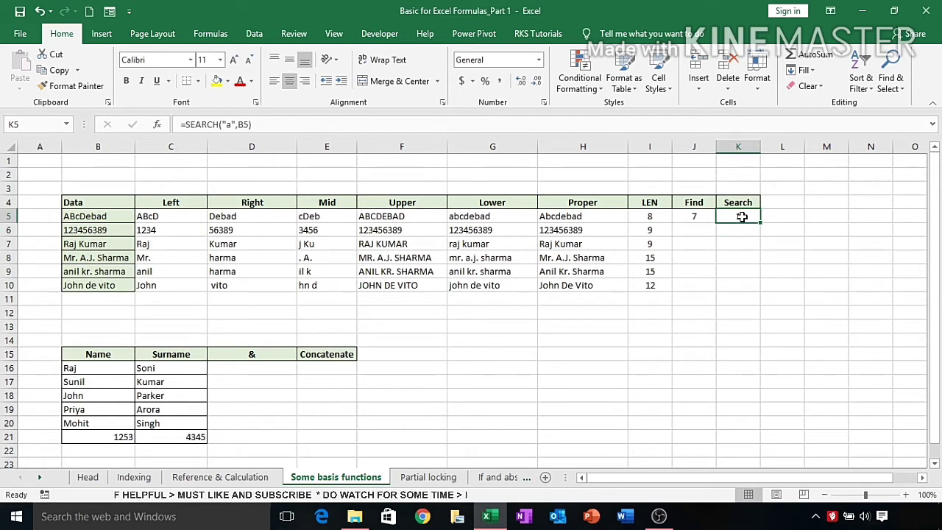
{"action": "left_click", "coordinate": [705, 215]}
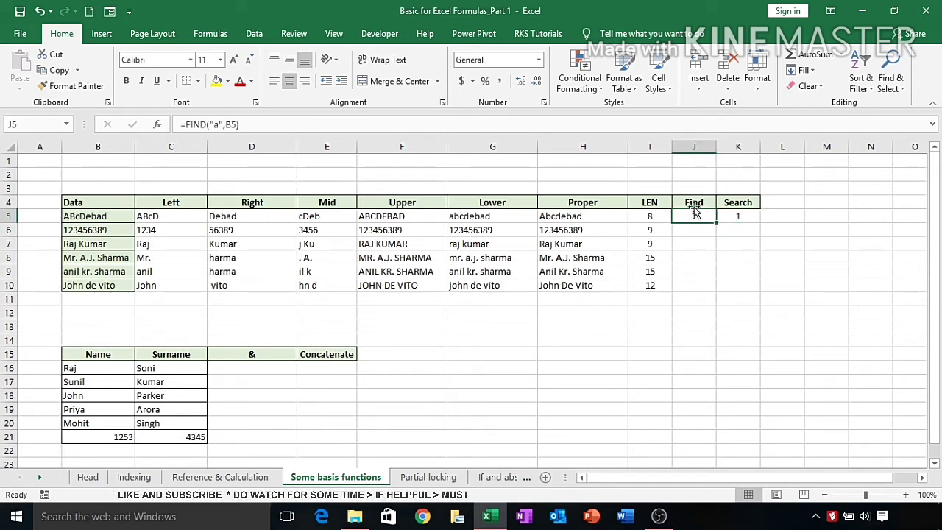
{"action": "left_click", "coordinate": [694, 203]}
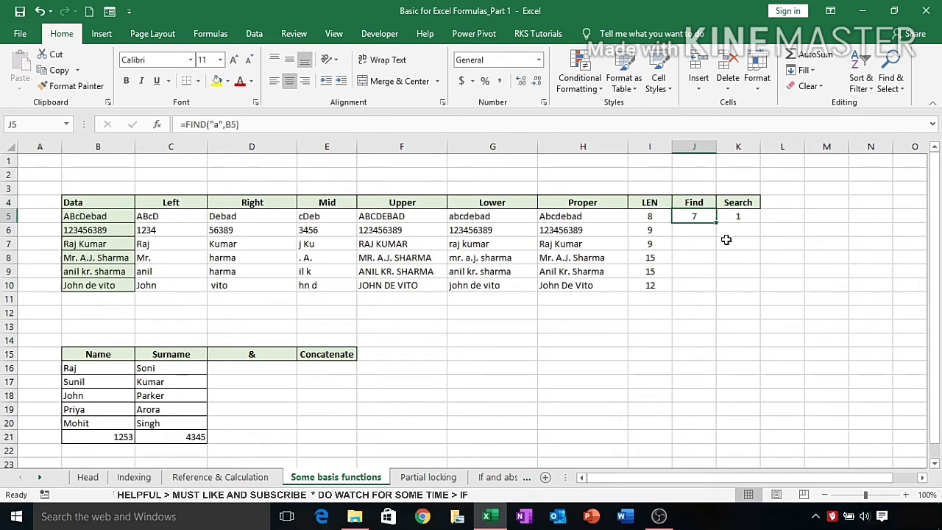
{"action": "key", "text": "F2"}
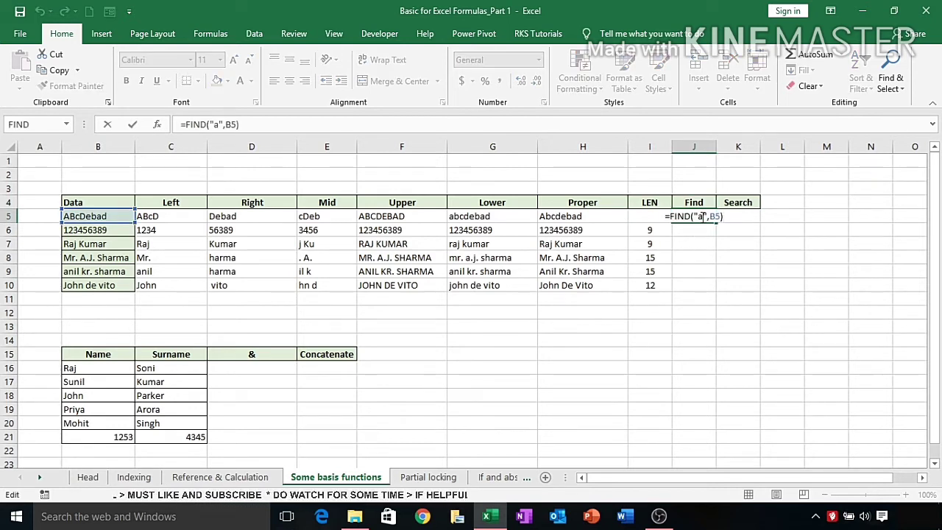
{"action": "left_click", "coordinate": [703, 217]}
{"action": "key", "text": "BackSpace"}
{"action": "type", "text": "A"}
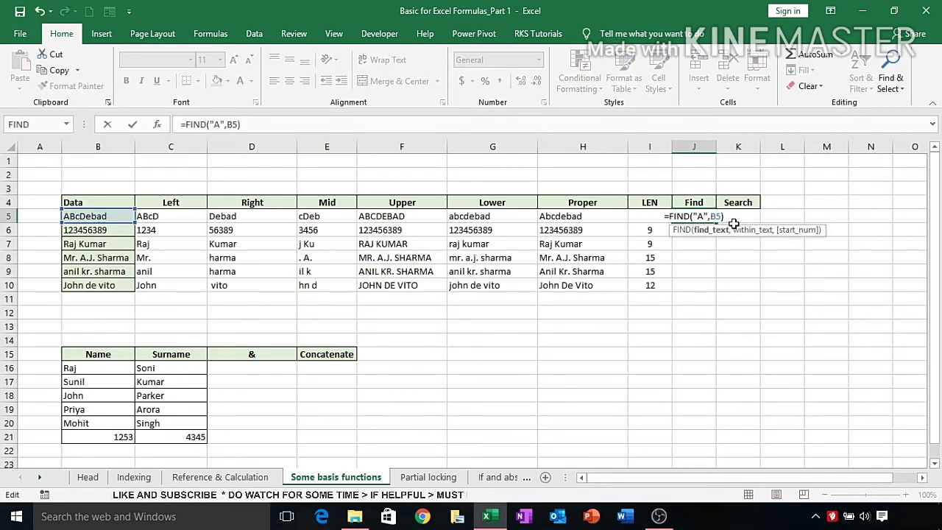
{"action": "key", "text": "Return"}
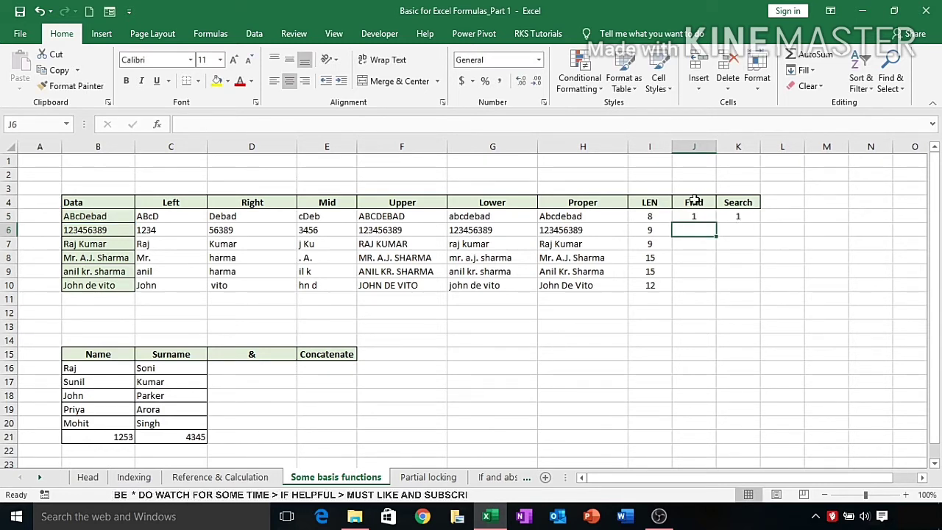
Compare the Find and Search columns, and examine the Name, Surname, & and Concatenate columns of the lower table.
{"action": "left_click_drag", "start_coordinate": [693, 200], "coordinate": [698, 279]}
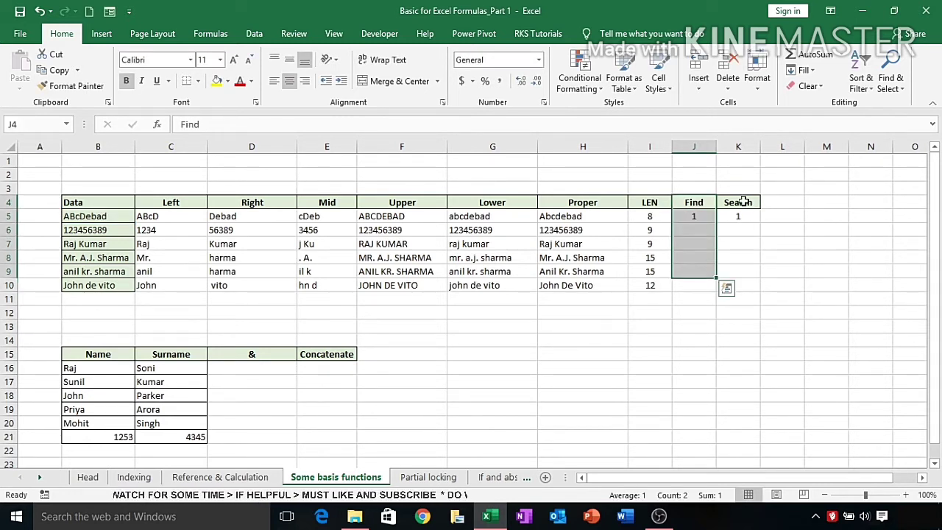
{"action": "left_click_drag", "start_coordinate": [742, 201], "coordinate": [742, 270]}
{"action": "left_click", "coordinate": [694, 216]}
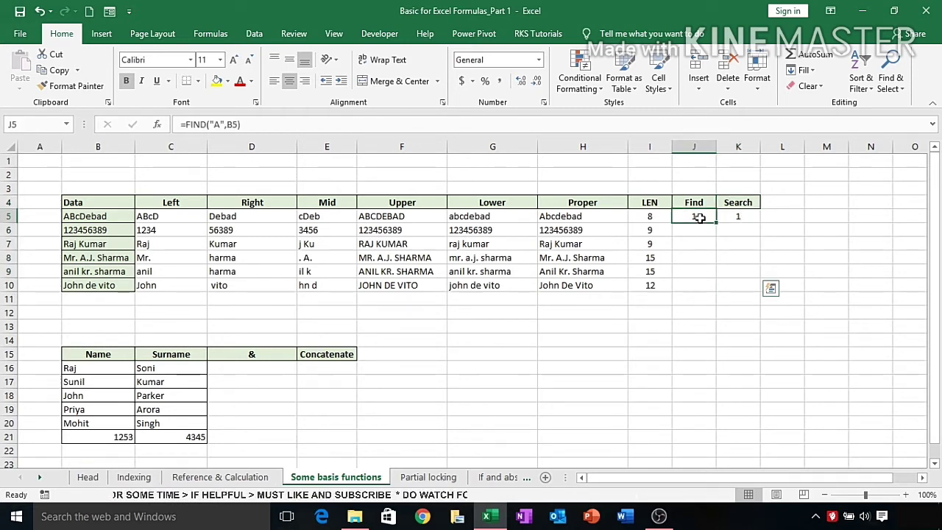
{"action": "scroll", "coordinate": [87, 272], "scroll_direction": "down", "scroll_amount": 3}
{"action": "left_click_drag", "start_coordinate": [83, 229], "coordinate": [94, 301]}
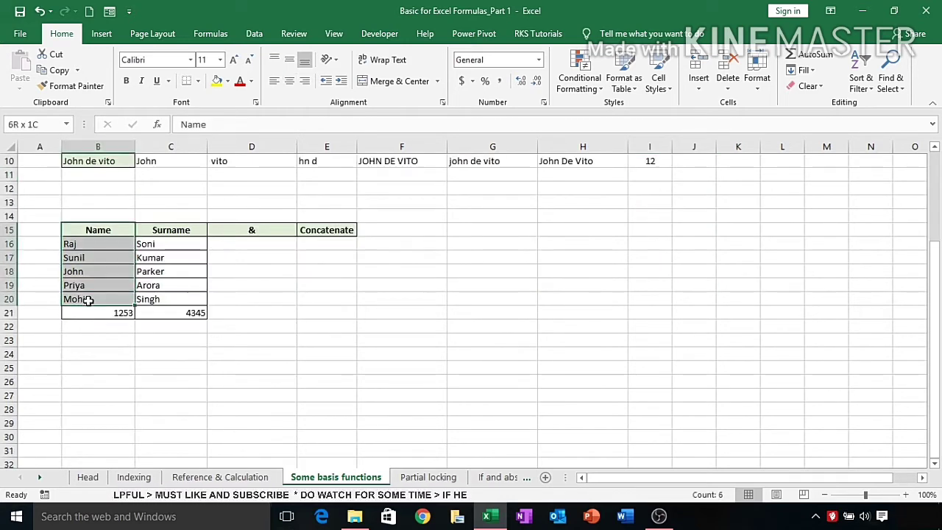
{"action": "left_click_drag", "start_coordinate": [174, 230], "coordinate": [170, 299]}
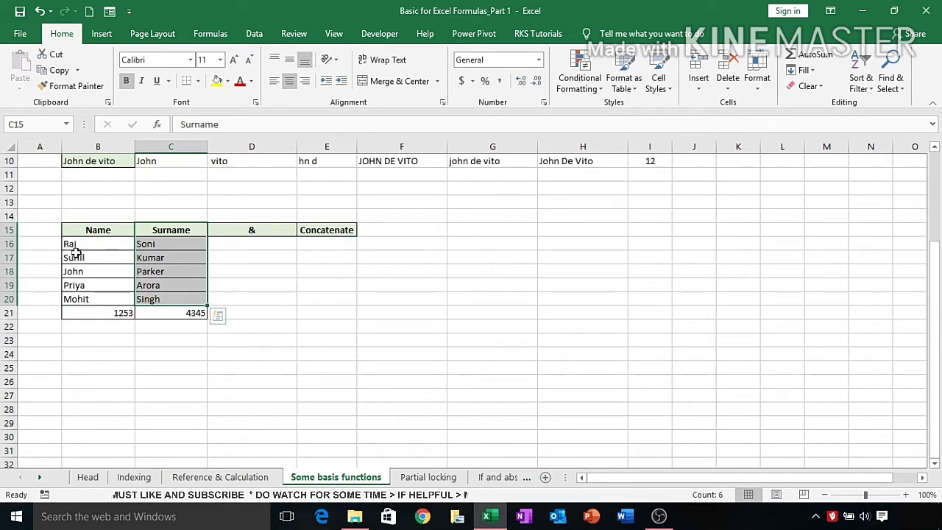
{"action": "left_click", "coordinate": [168, 244]}
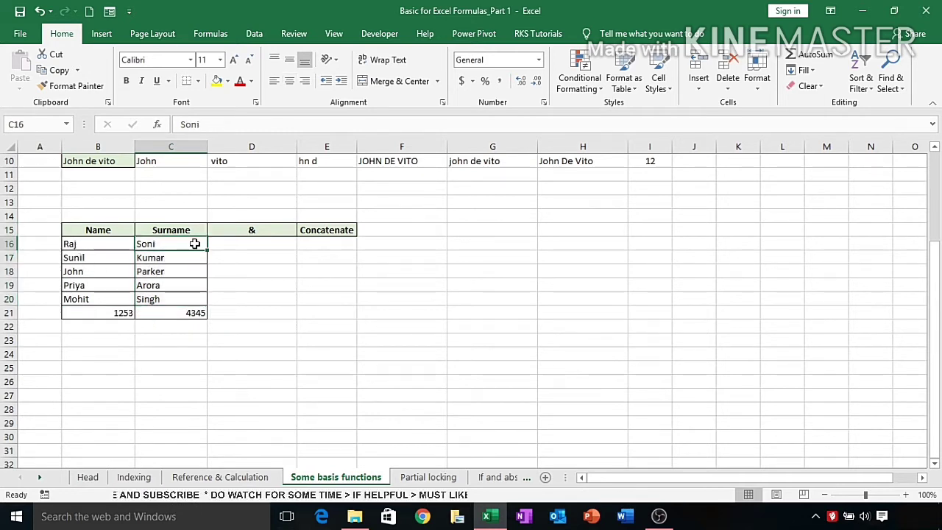
{"action": "left_click", "coordinate": [263, 231]}
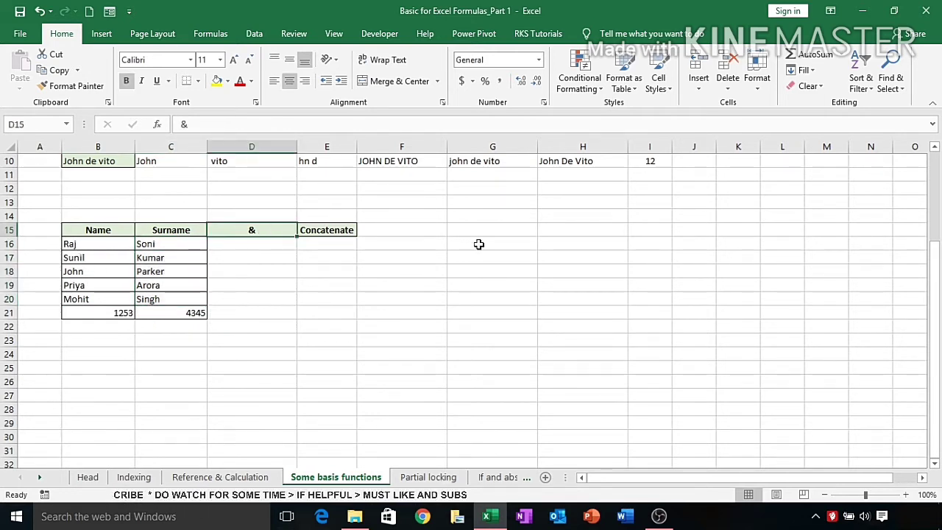
{"action": "left_click", "coordinate": [338, 230]}
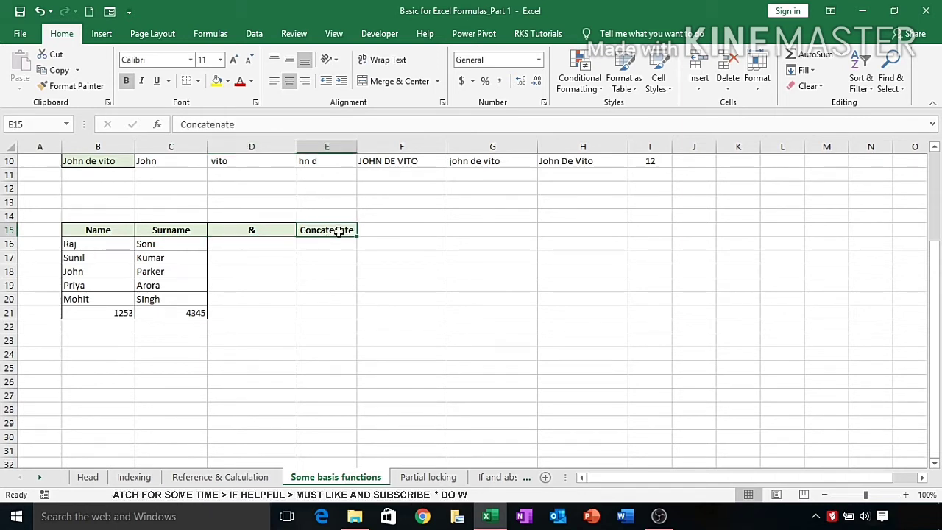
Enter the formula =B16&C16 in D16 to join the first name and surname without a space.
{"action": "left_click", "coordinate": [259, 247]}
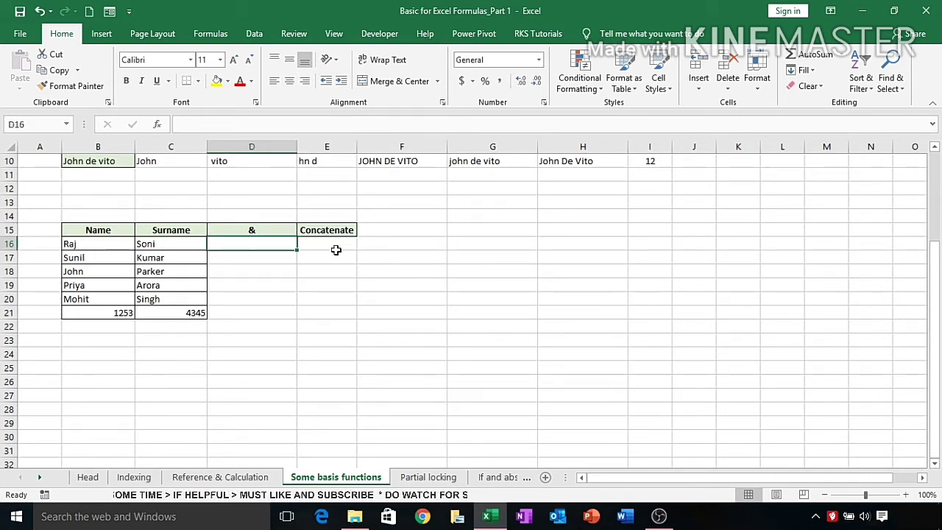
{"action": "type", "text": "="}
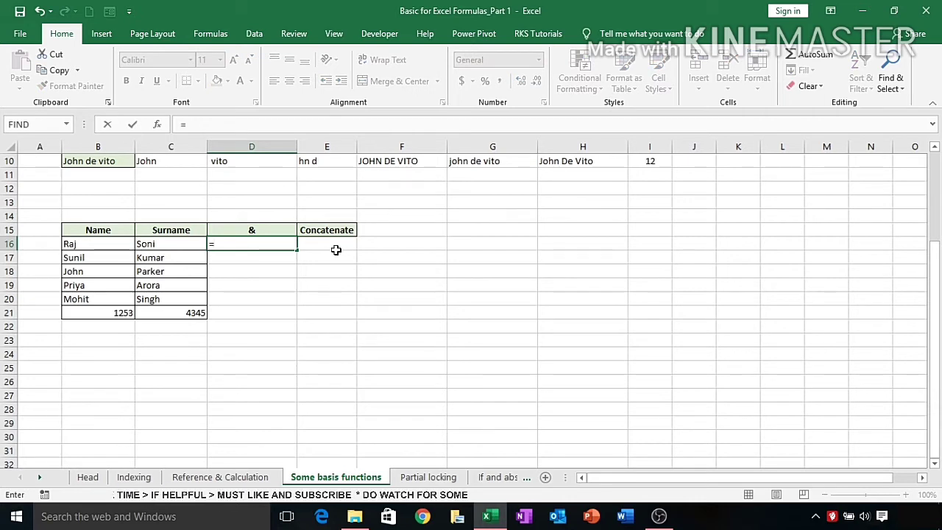
{"action": "left_click", "coordinate": [111, 245]}
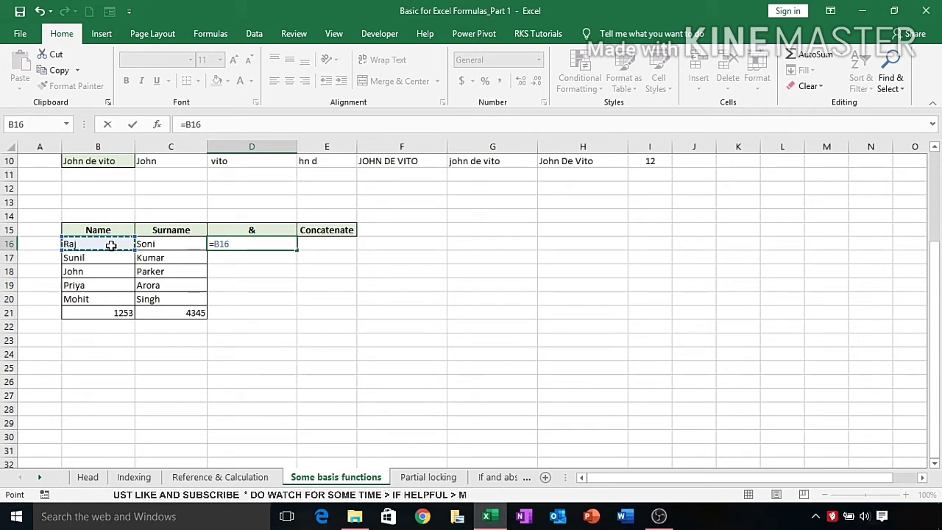
{"action": "type", "text": "&"}
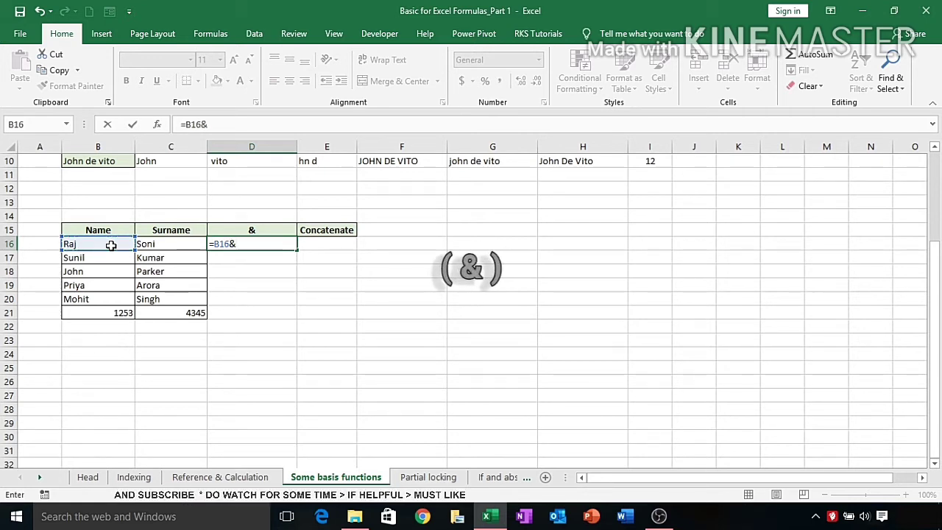
{"action": "left_click", "coordinate": [170, 244]}
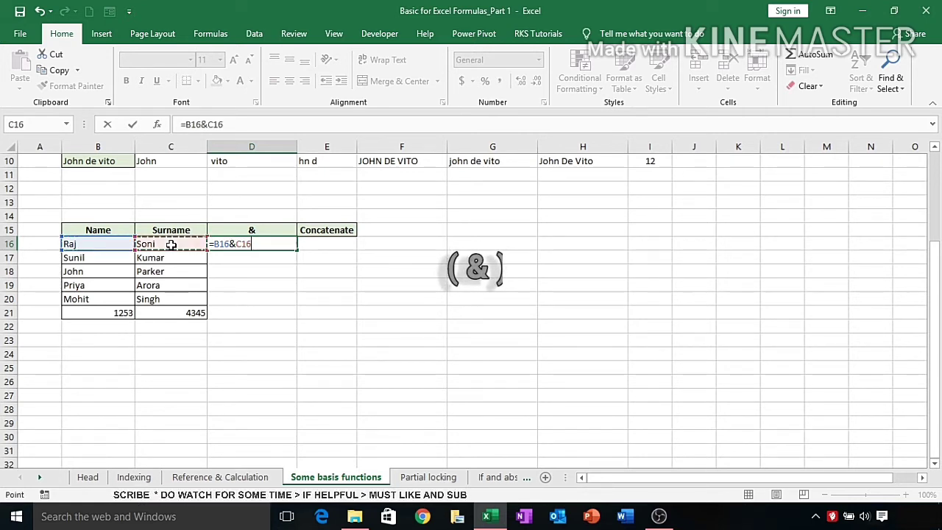
{"action": "key", "text": "Return"}
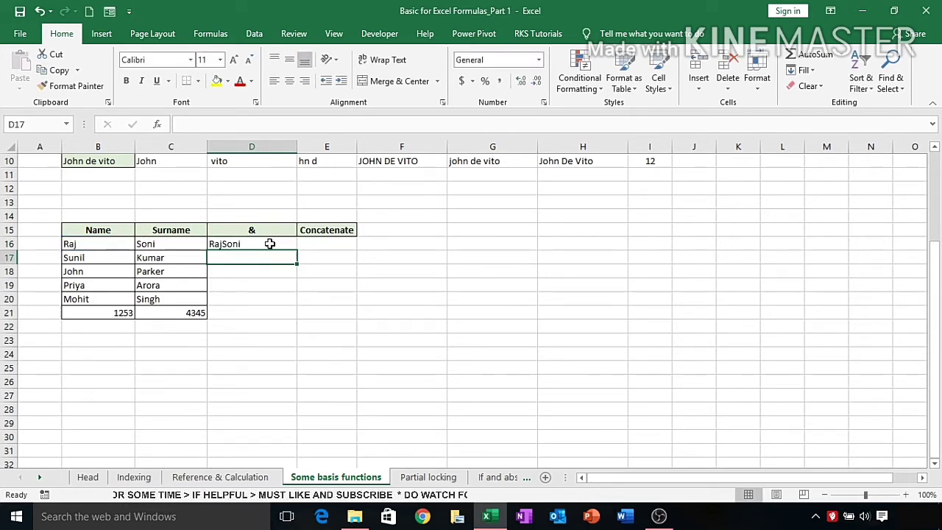
Fill the joining formula down from D16 to D20, and clear the copies in D17:D20.
{"action": "left_click_drag", "start_coordinate": [263, 244], "coordinate": [260, 302]}
{"action": "key", "text": "ctrl+d"}
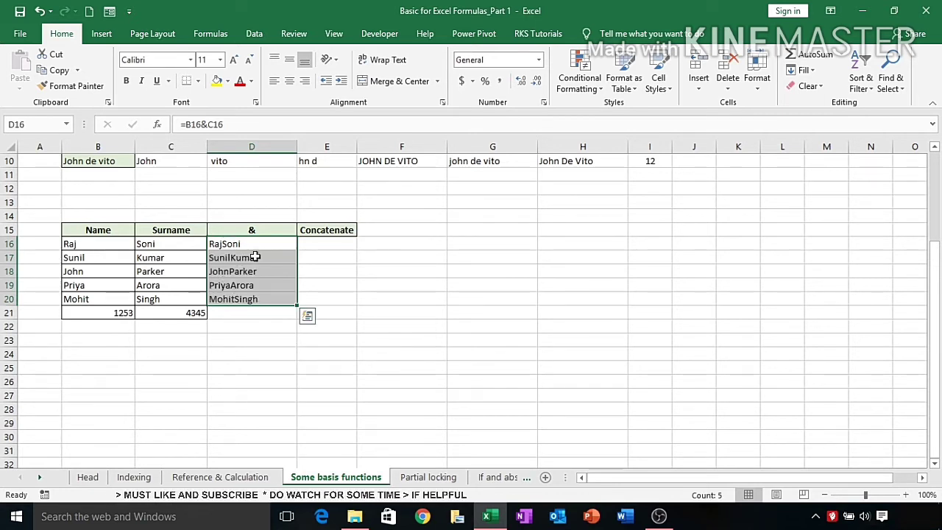
{"action": "left_click_drag", "start_coordinate": [253, 257], "coordinate": [262, 294]}
{"action": "key", "text": "Delete"}
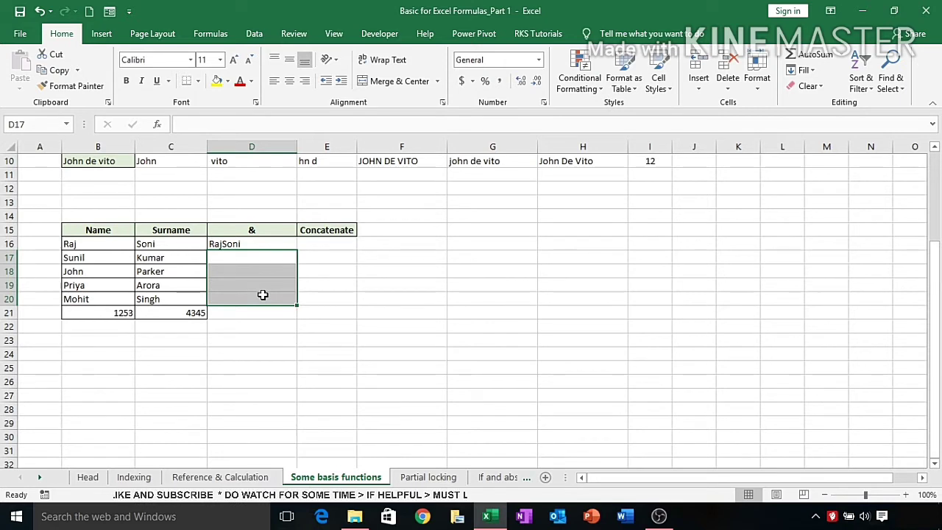
Replace the formula in D16 with =B16&" "&C16 to join the name and surname with a space between them.
{"action": "left_click", "coordinate": [258, 245]}
{"action": "type", "text": "="}
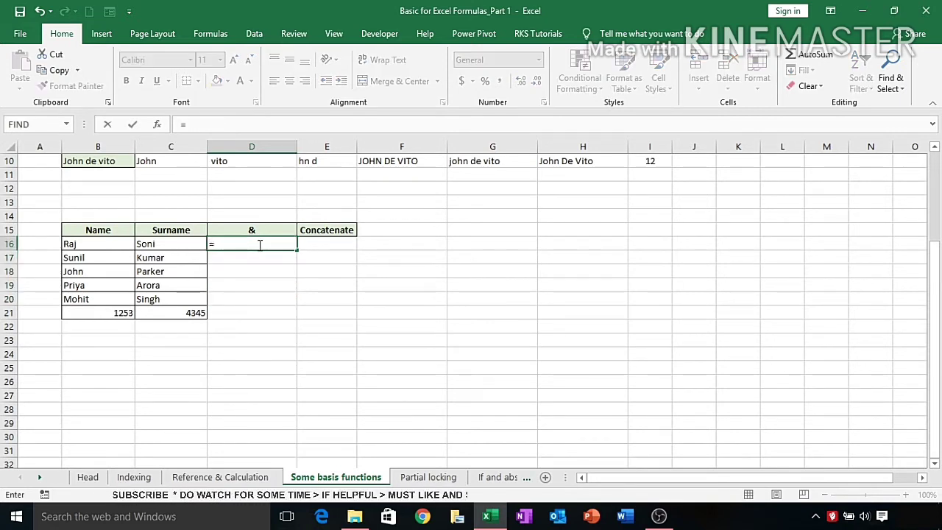
{"action": "left_click", "coordinate": [95, 245]}
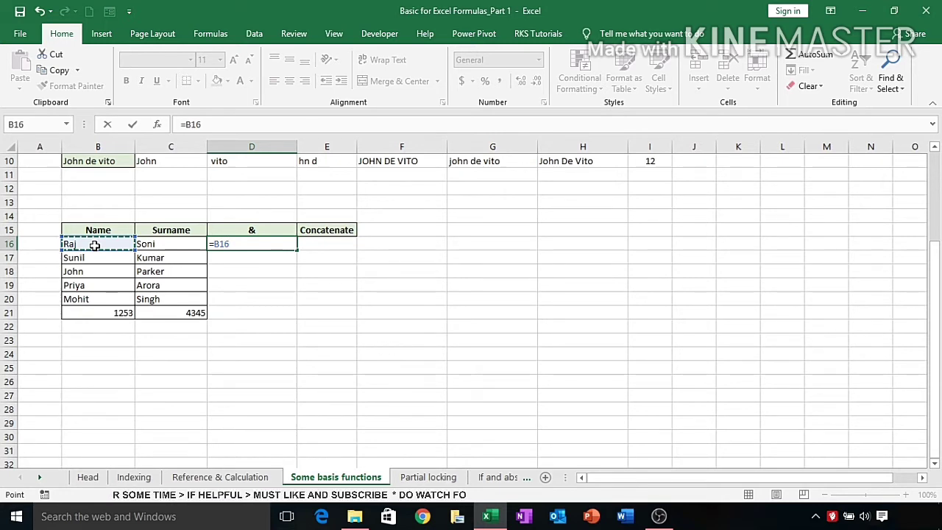
{"action": "type", "text": "&"}
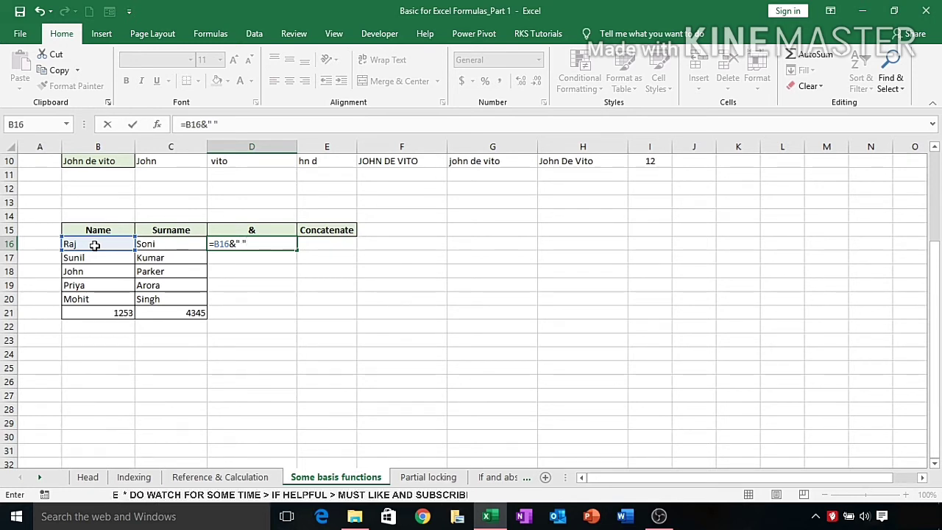
{"action": "type", "text": "&"}
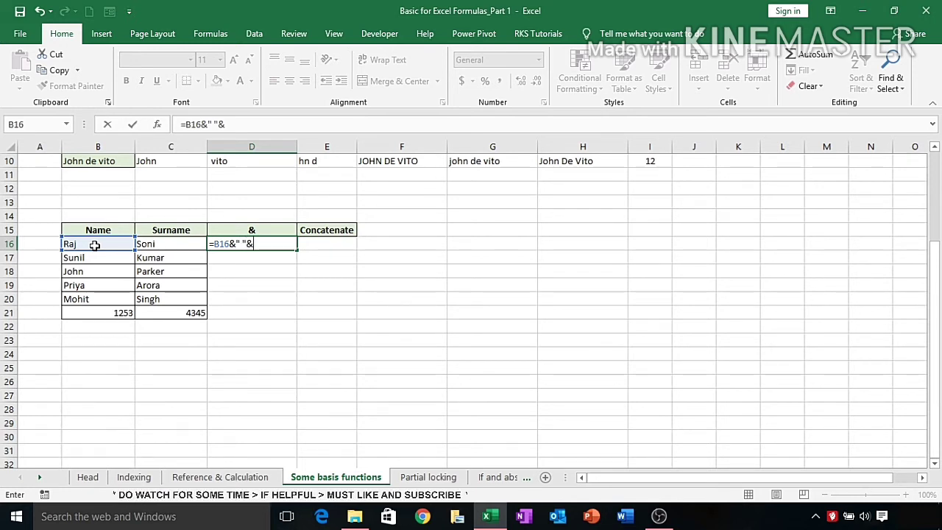
{"action": "left_click", "coordinate": [169, 245]}
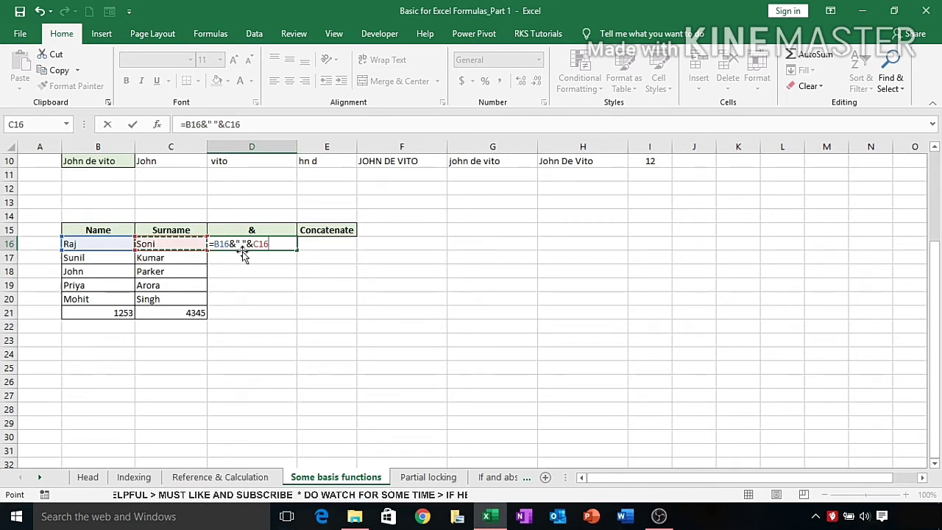
{"action": "key", "text": "Return"}
Fill the name-joining formula down from D16 to D20.
{"action": "key", "text": "Up"}
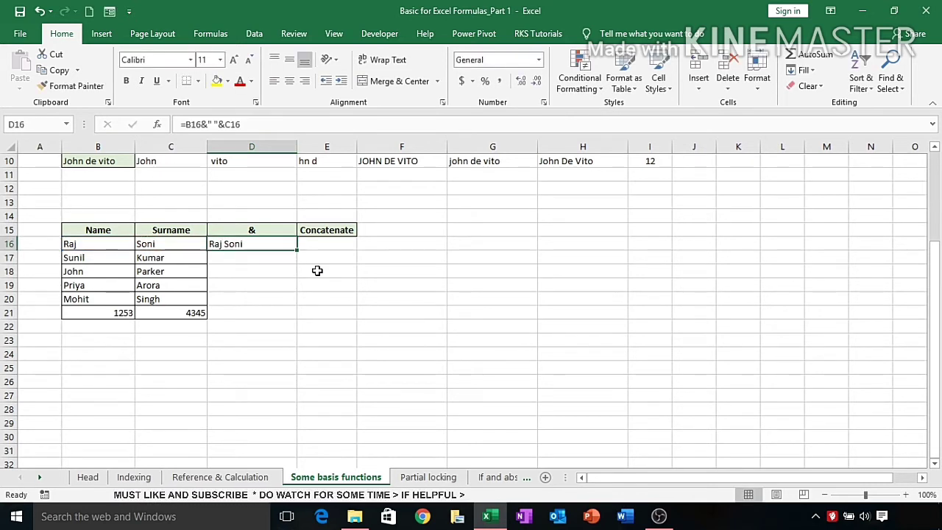
{"action": "key", "text": "shift+Down"}
{"action": "key", "text": "shift+Down"}
{"action": "key", "text": "shift+Down"}
{"action": "key", "text": "shift+Down"}
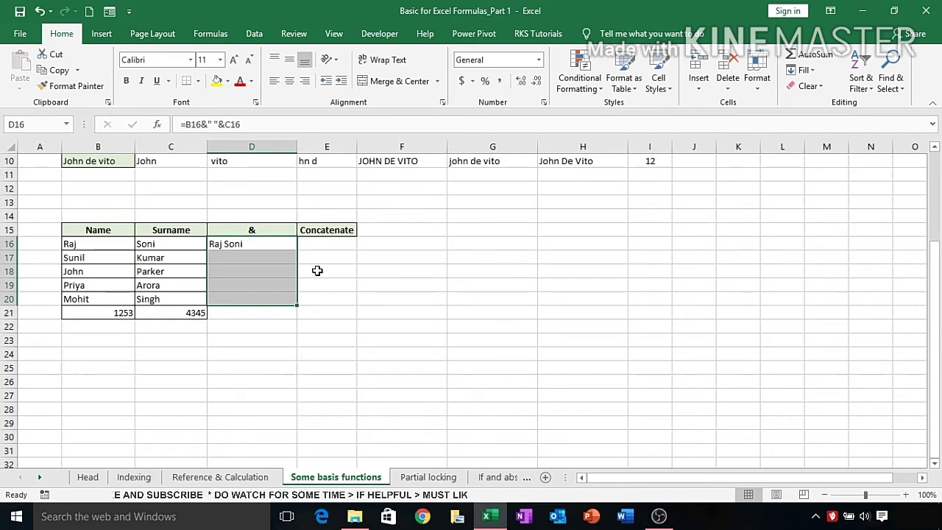
{"action": "key", "text": "ctrl+d"}
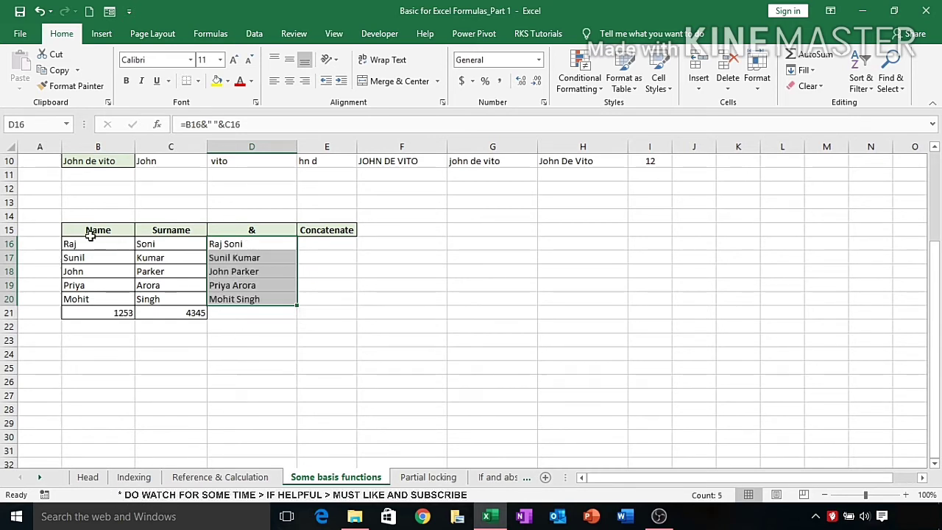
{"action": "left_click", "coordinate": [297, 371]}
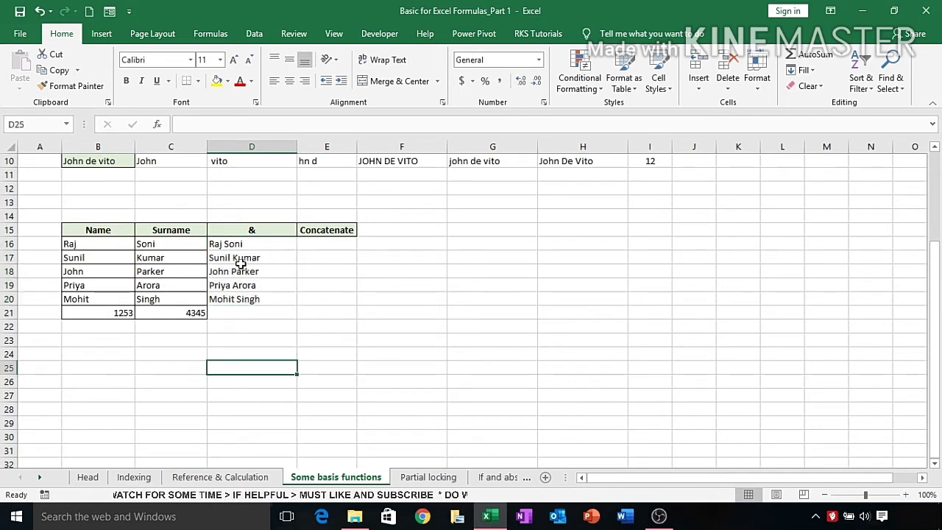
Enter the formula =CONCATENATE(B16," ",C16) in E16 to join the first name and surname with a space.
{"action": "left_click", "coordinate": [328, 246]}
{"action": "type", "text": "=con"}
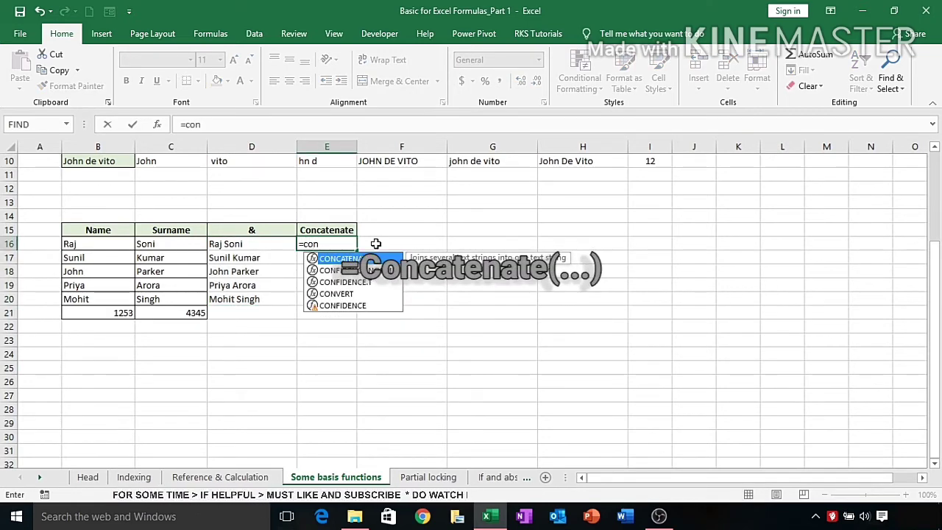
{"action": "key", "text": "Tab"}
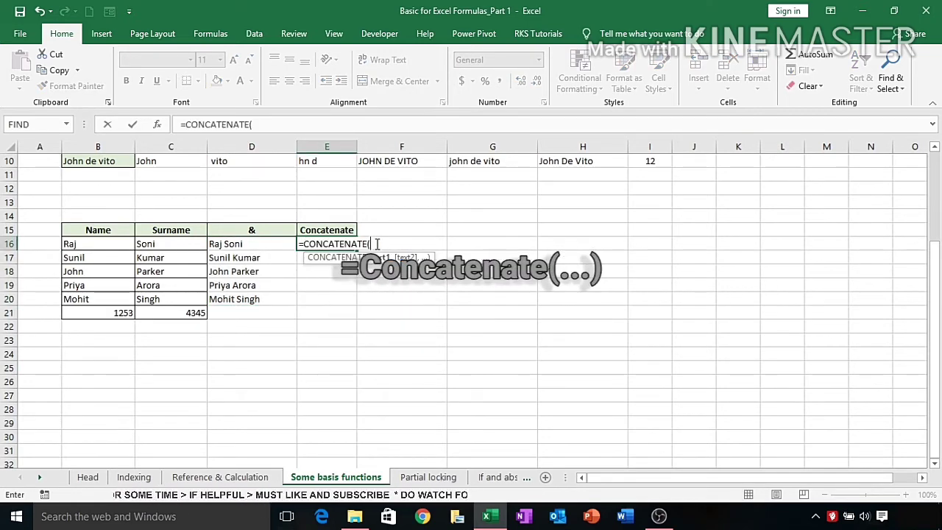
{"action": "left_click", "coordinate": [86, 245]}
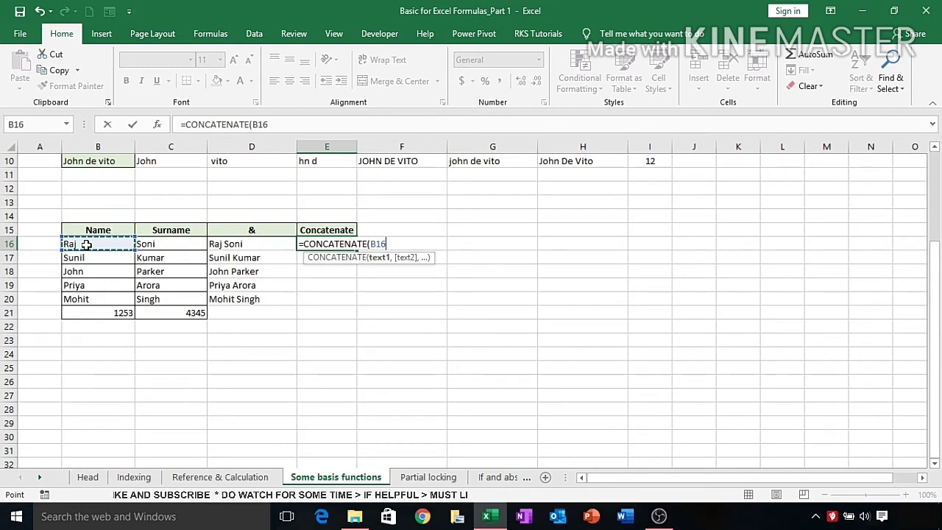
{"action": "type", "text": ","}
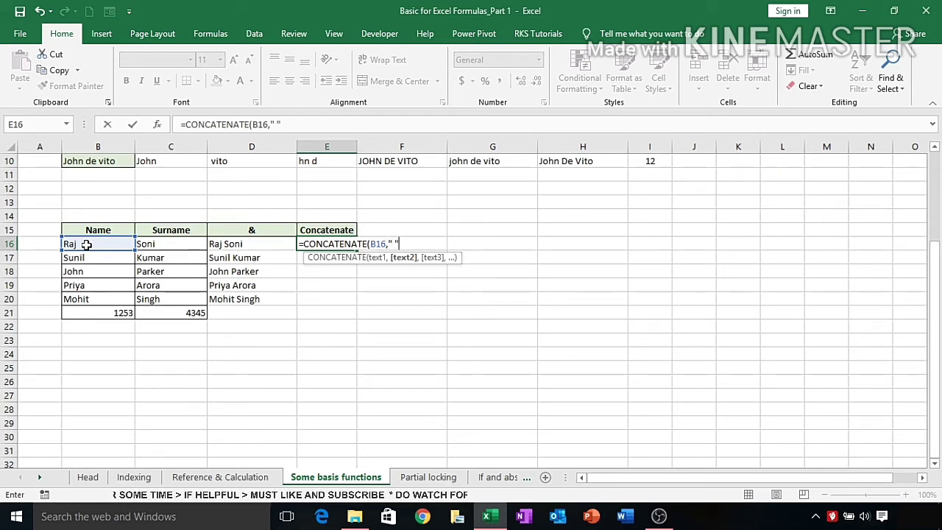
{"action": "type", "text": ","}
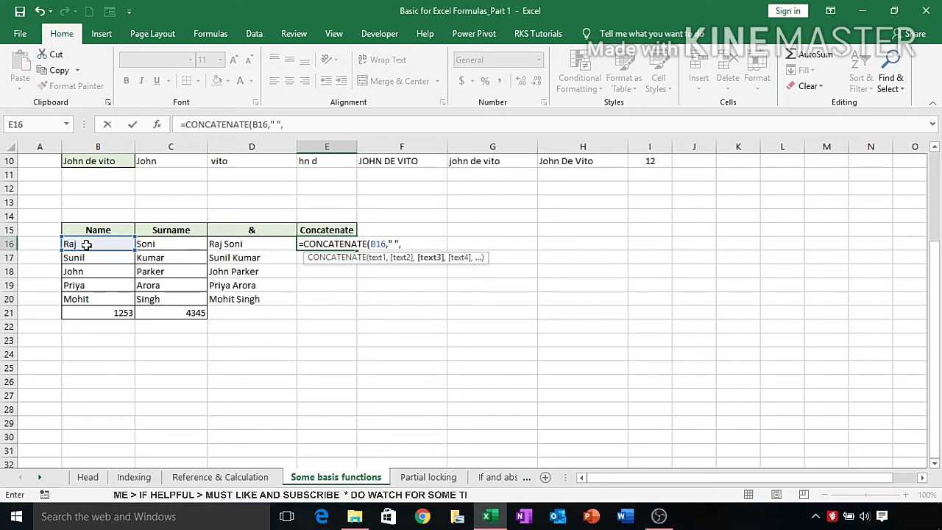
{"action": "left_click", "coordinate": [168, 245]}
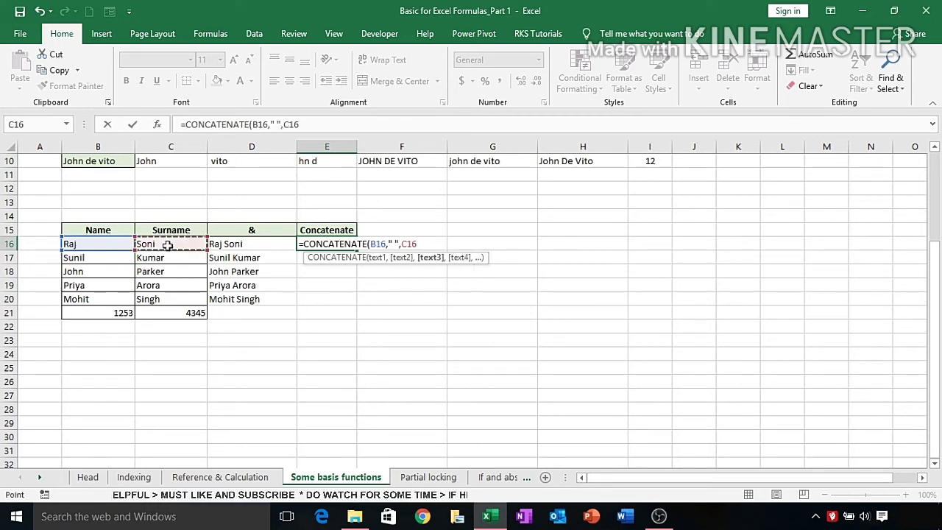
{"action": "type", "text": ")"}
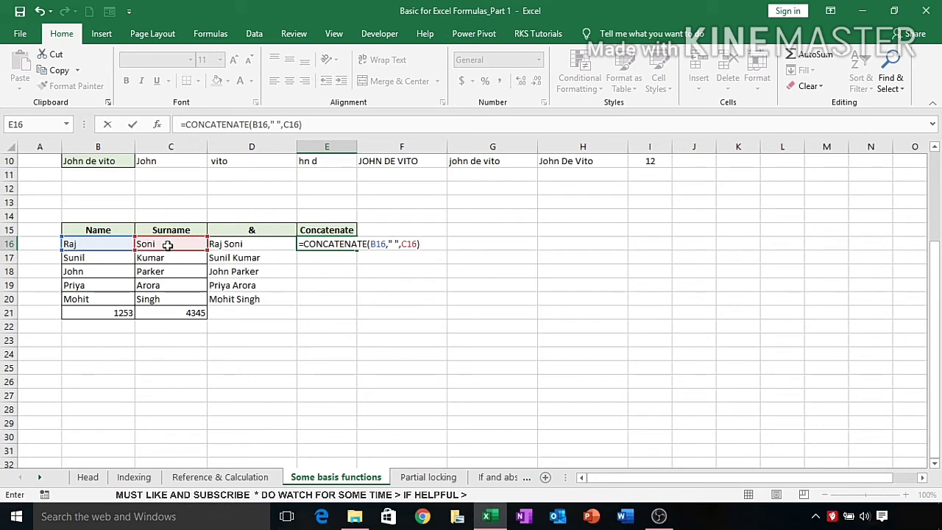
{"action": "key", "text": "Return"}
Fill the CONCATENATE formula down from E16 to E20.
{"action": "key", "text": "Up"}
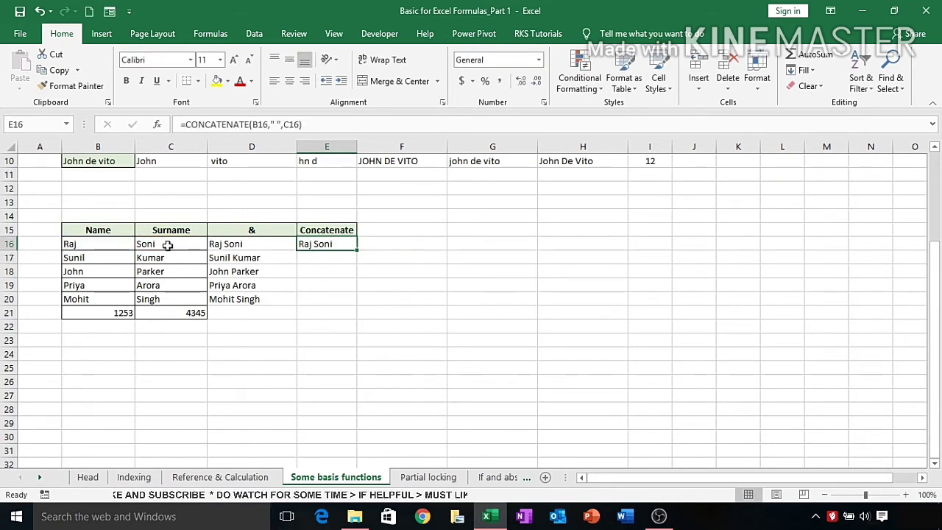
{"action": "key", "text": "shift+Down"}
{"action": "key", "text": "shift+Down"}
{"action": "key", "text": "shift+Down"}
{"action": "key", "text": "shift+Down"}
{"action": "key", "text": "ctrl+d"}
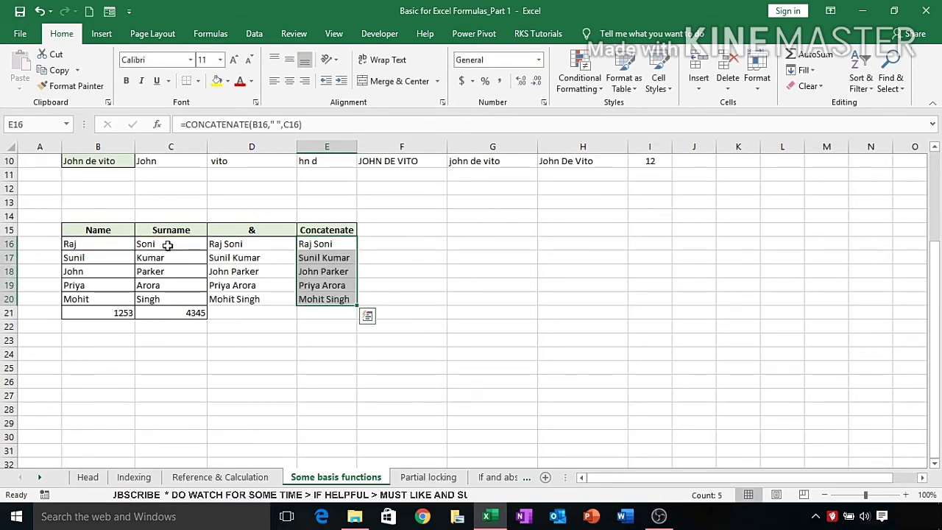
{"action": "left_click", "coordinate": [456, 229]}
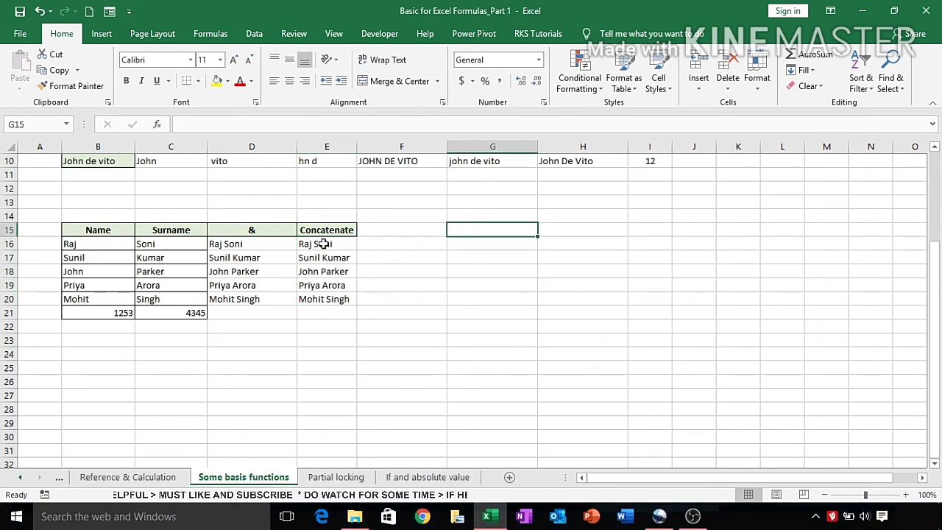
Copy the joined names in E16:E20 and paste them with their formulas starting at F16.
{"action": "left_click_drag", "start_coordinate": [319, 244], "coordinate": [326, 301]}
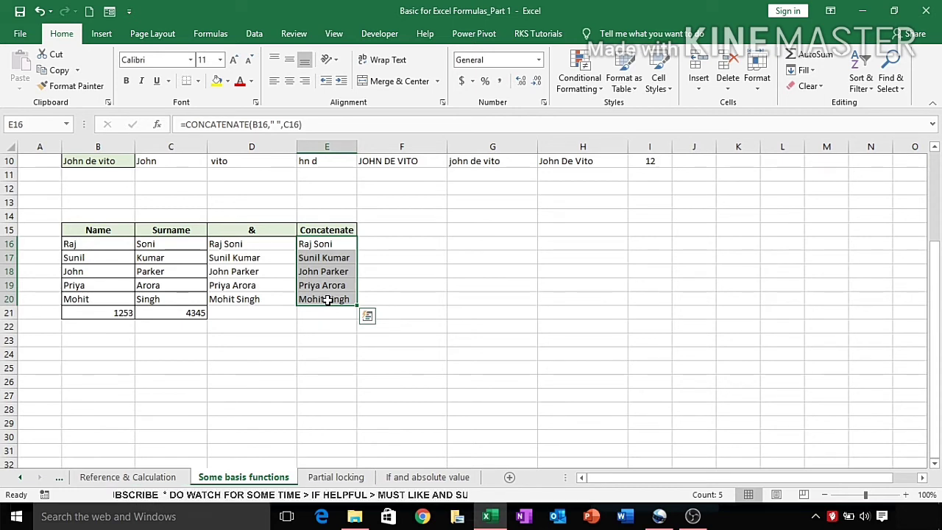
{"action": "key", "text": "ctrl+c"}
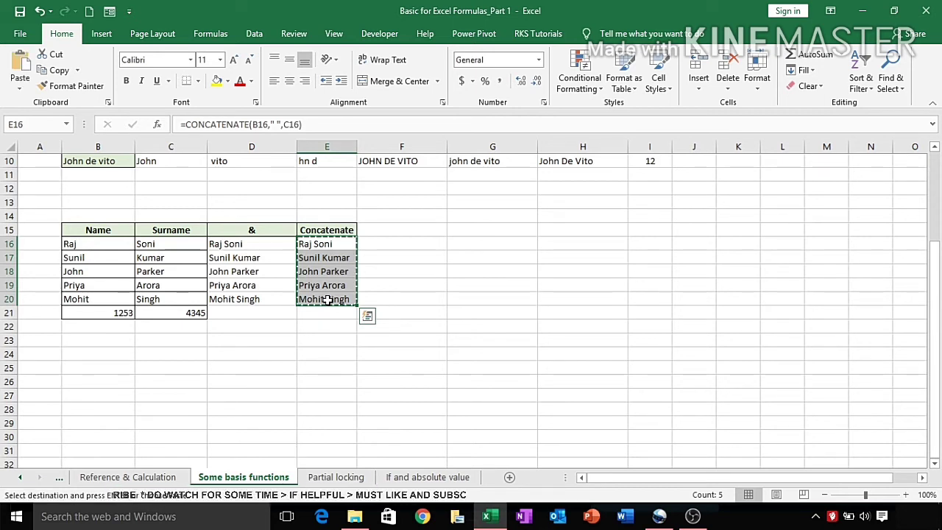
{"action": "left_click", "coordinate": [402, 243]}
{"action": "key", "text": "ctrl+v"}
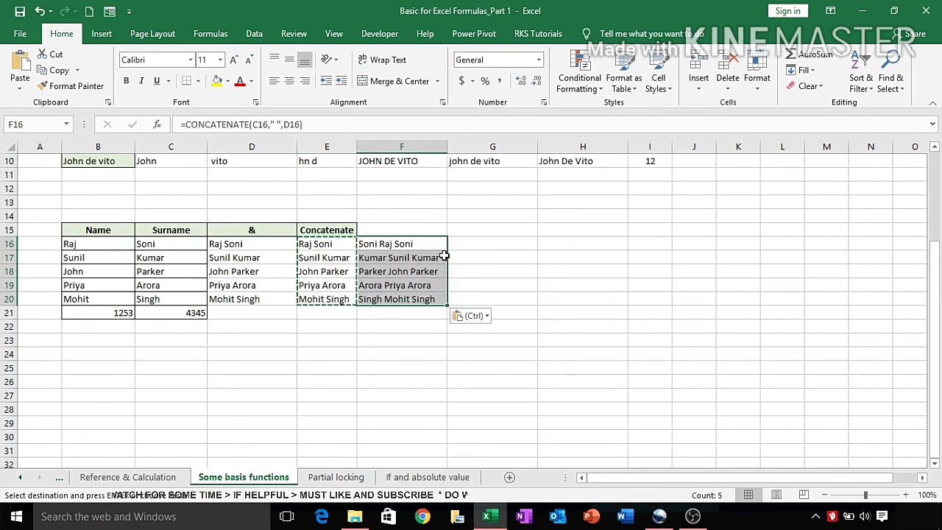
Compare the cell references in the pasted formula in F17 with those in the original formula in E17.
{"action": "left_click", "coordinate": [400, 262]}
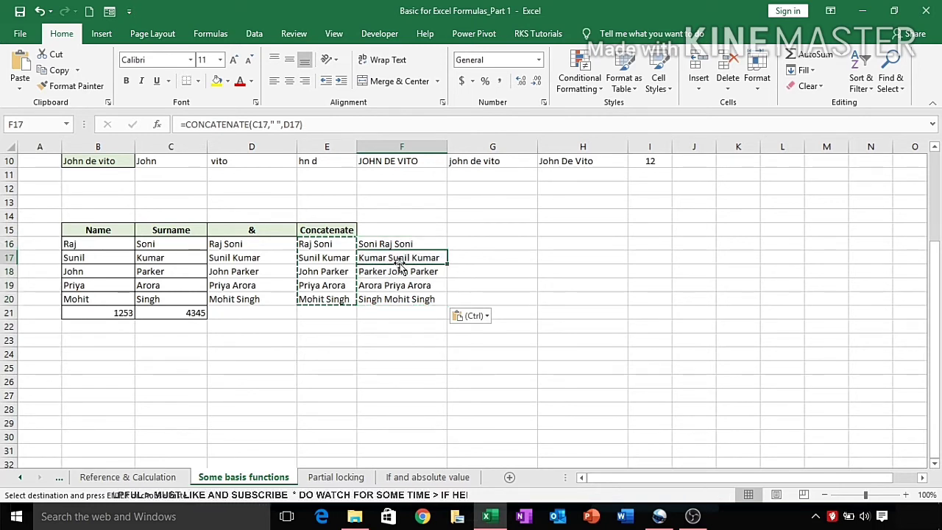
{"action": "key", "text": "F2"}
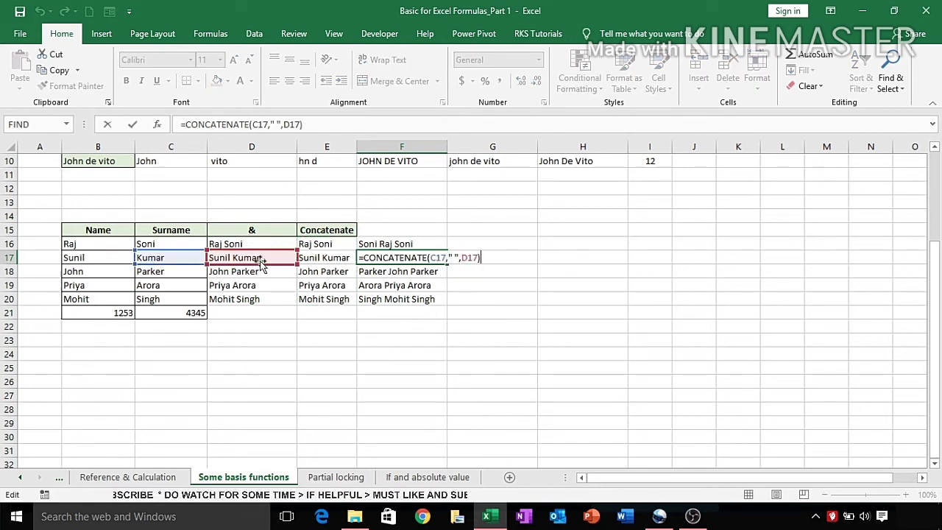
{"action": "key", "text": "Escape"}
{"action": "left_click", "coordinate": [318, 260]}
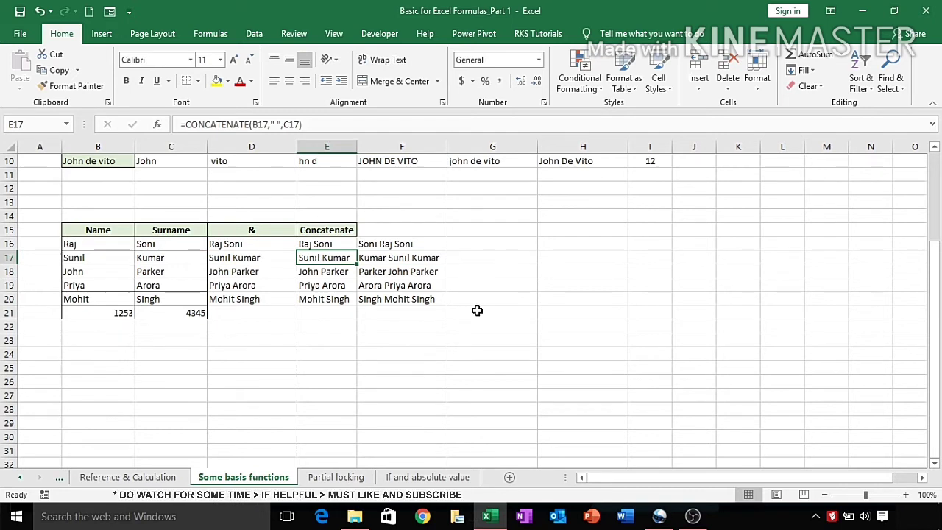
{"action": "key", "text": "F2"}
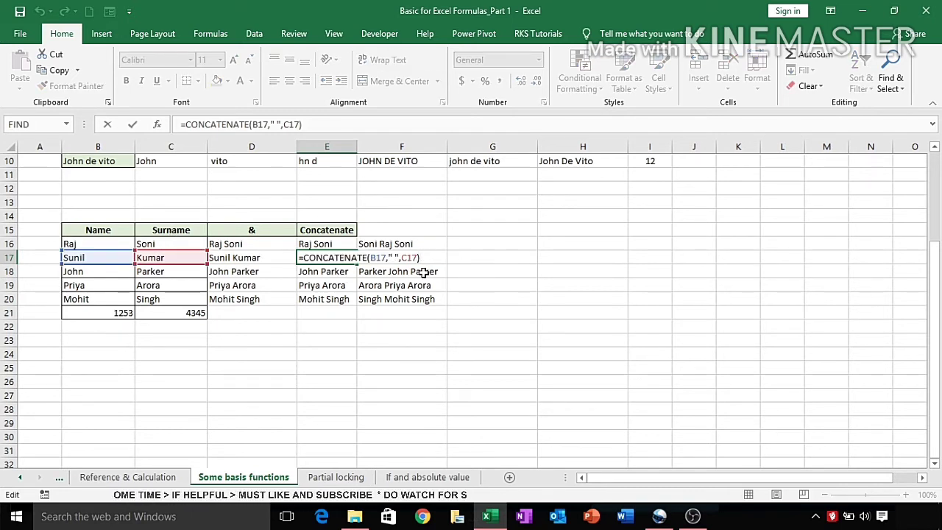
{"action": "key", "text": "Escape"}
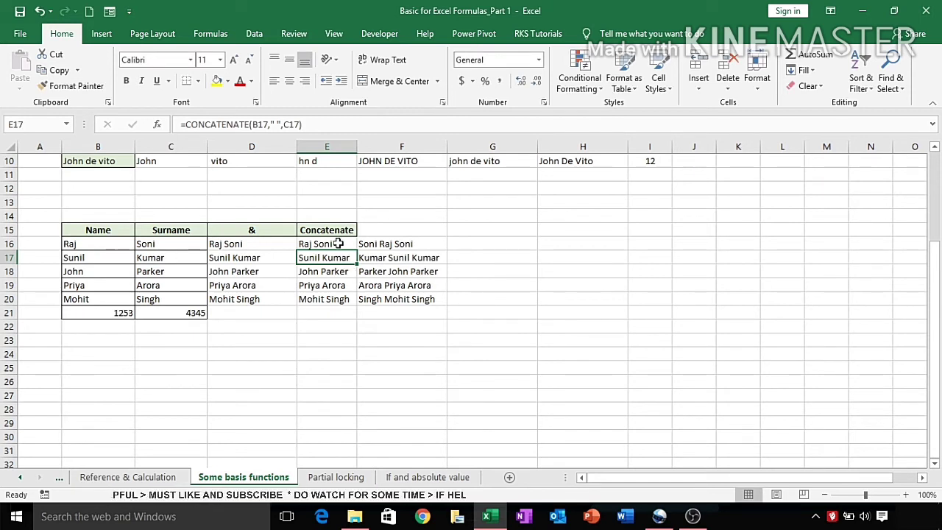
Copy E16:E20 and use Paste Special with the Values option to paste only the joined names starting at F23.
{"action": "left_click_drag", "start_coordinate": [337, 243], "coordinate": [332, 302]}
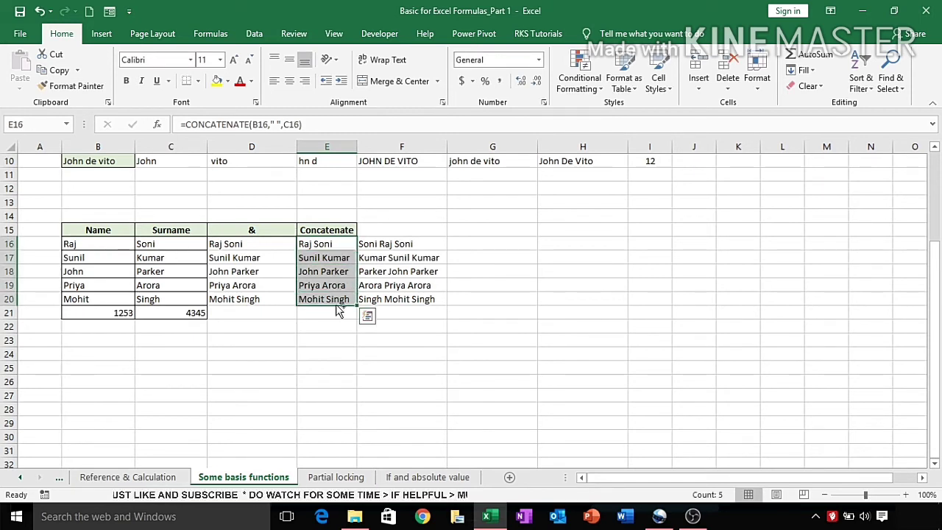
{"action": "key", "text": "ctrl+c"}
{"action": "left_click", "coordinate": [429, 345]}
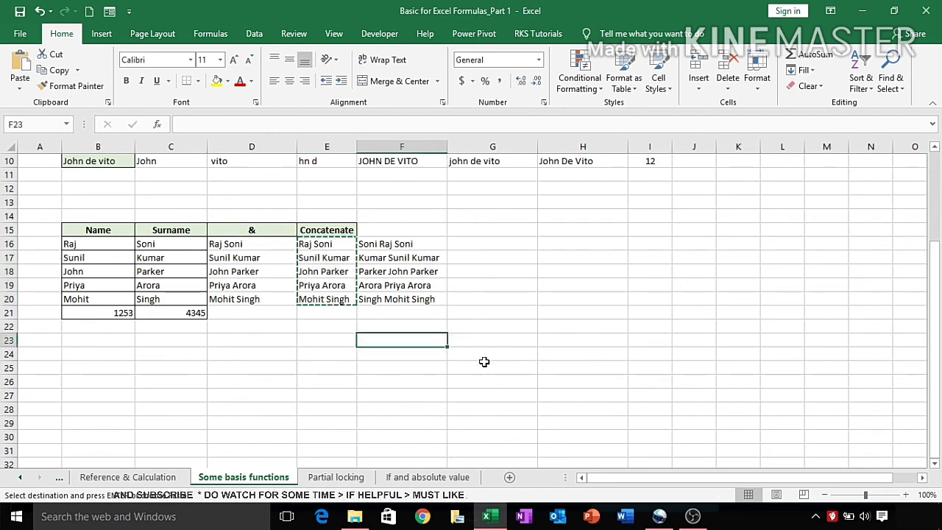
{"action": "left_click", "coordinate": [20, 89]}
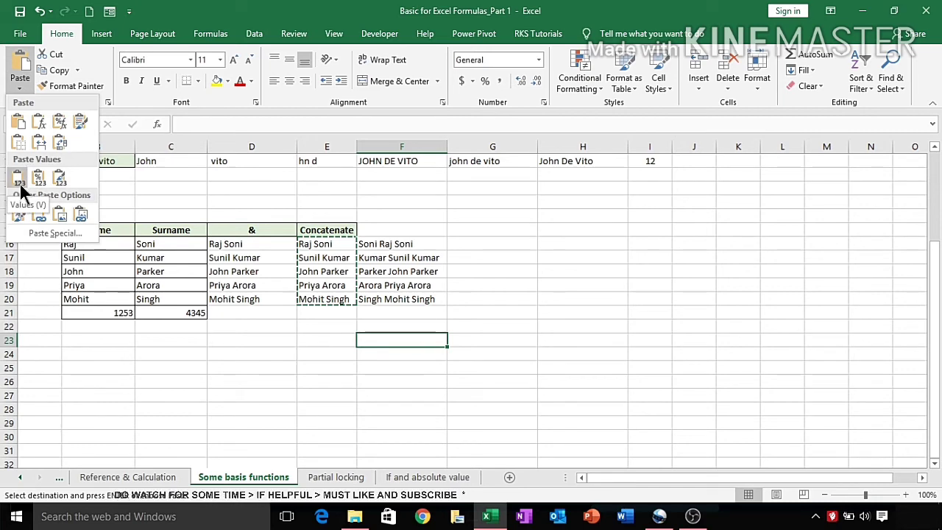
{"action": "left_click", "coordinate": [63, 235]}
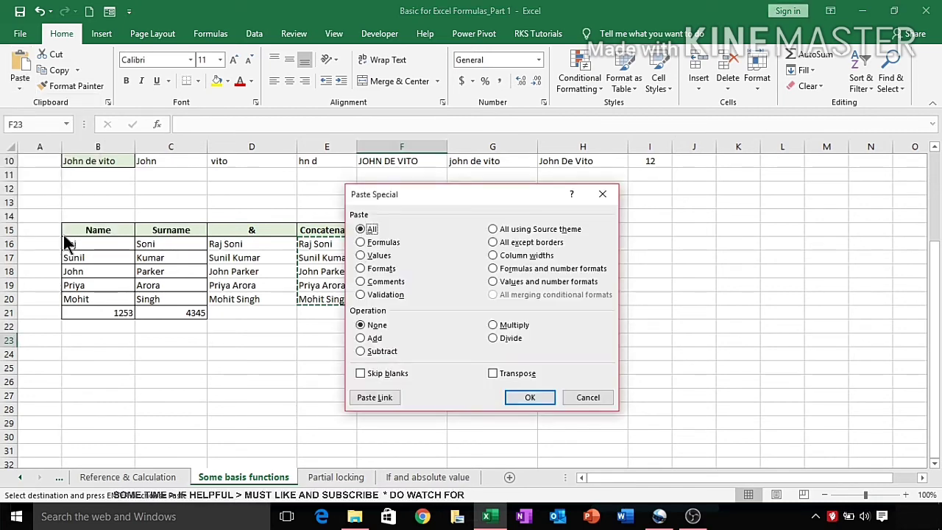
{"action": "left_click", "coordinate": [360, 256]}
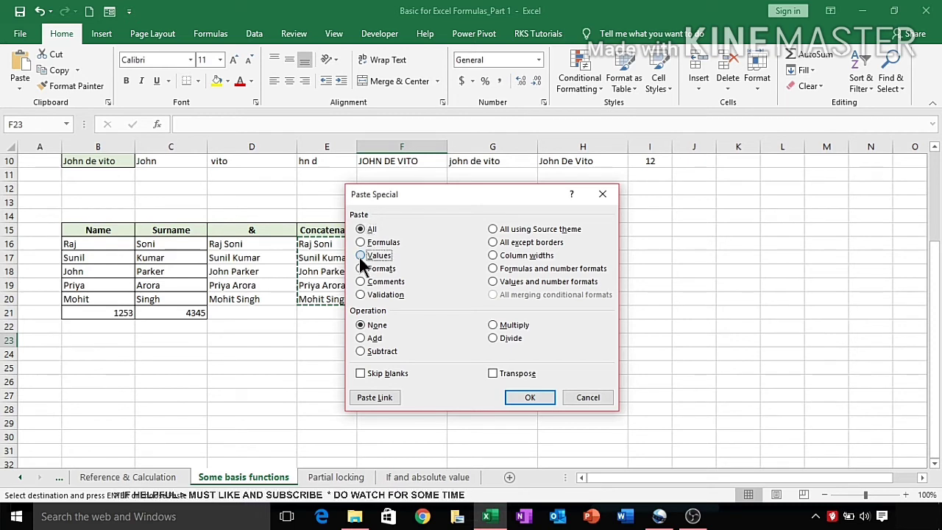
{"action": "left_click", "coordinate": [526, 397]}
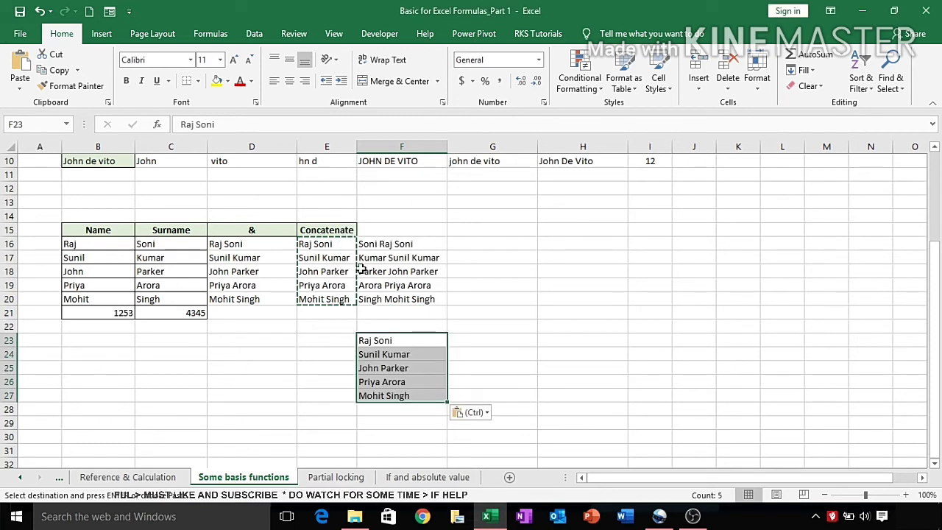
Paste the copied names from E16:E20 as values only, starting at H14, using Paste Special.
{"action": "left_click_drag", "start_coordinate": [317, 247], "coordinate": [342, 300]}
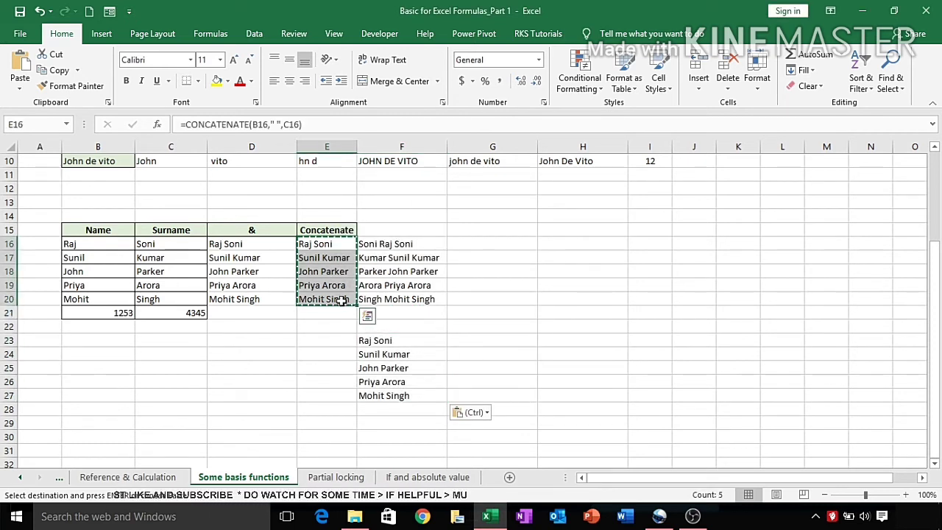
{"action": "left_click", "coordinate": [591, 217]}
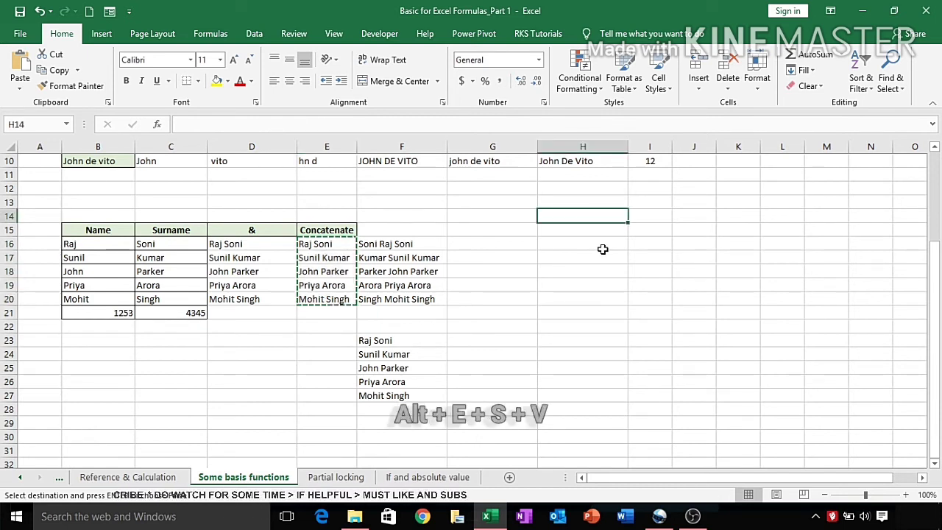
{"action": "key", "text": "alt+e"}
{"action": "key", "text": "s"}
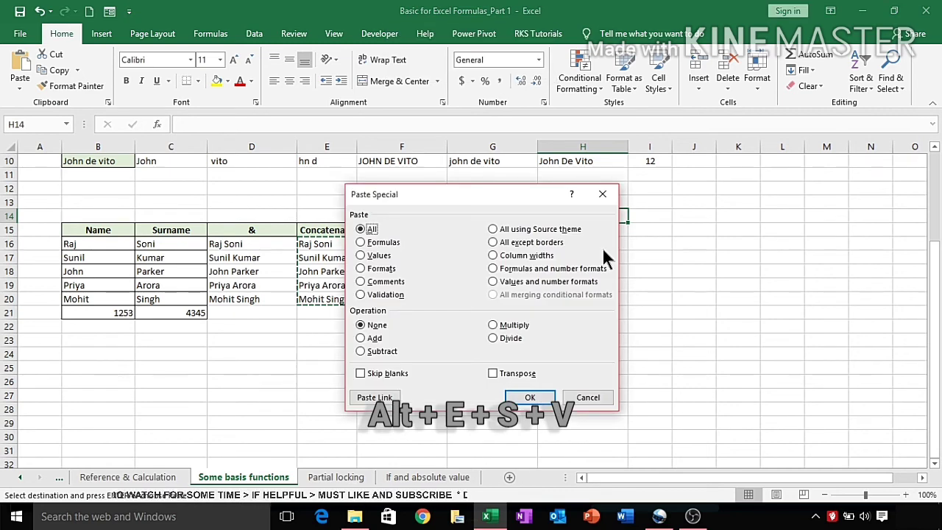
{"action": "key", "text": "v"}
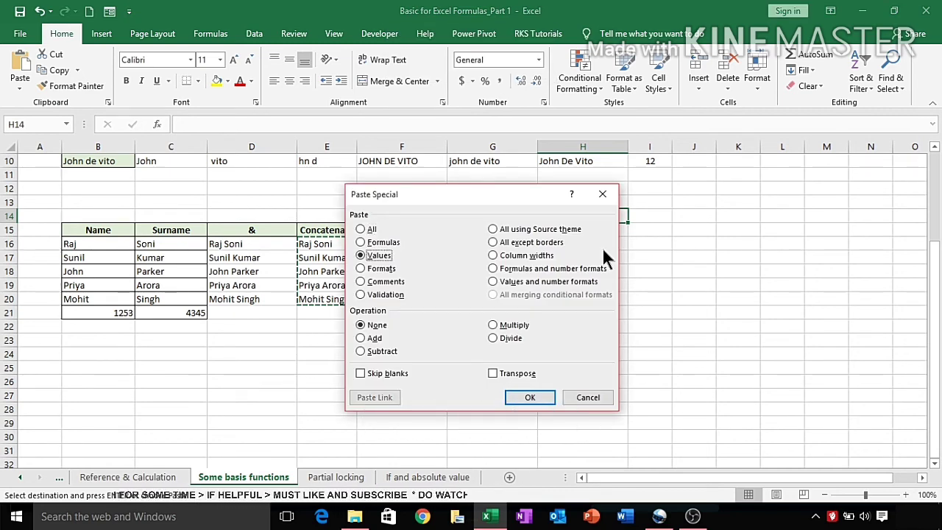
{"action": "key", "text": "Return"}
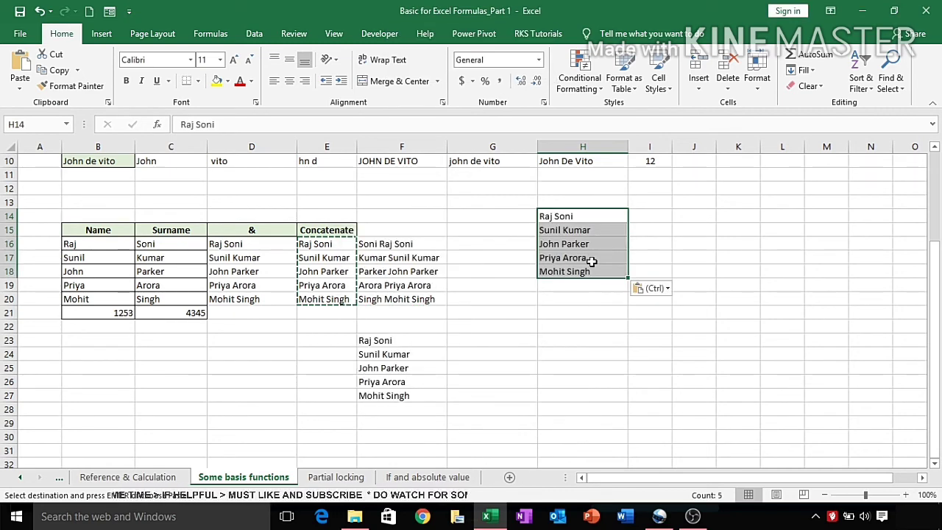
{"action": "left_click_drag", "start_coordinate": [589, 215], "coordinate": [581, 263]}
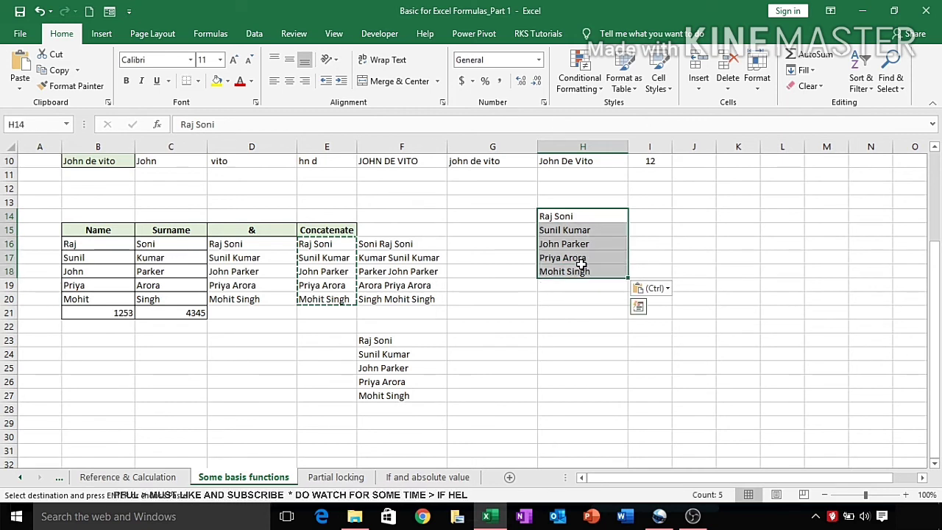
{"action": "left_click", "coordinate": [570, 324]}
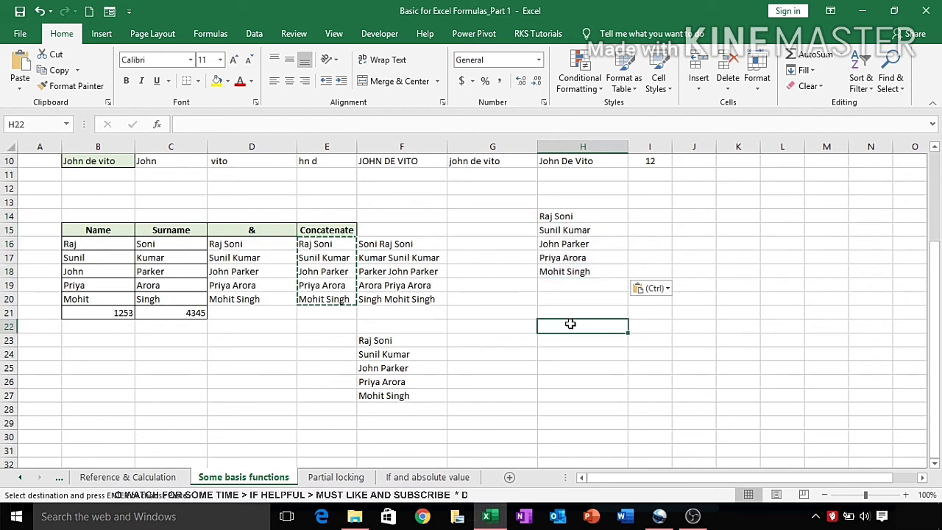